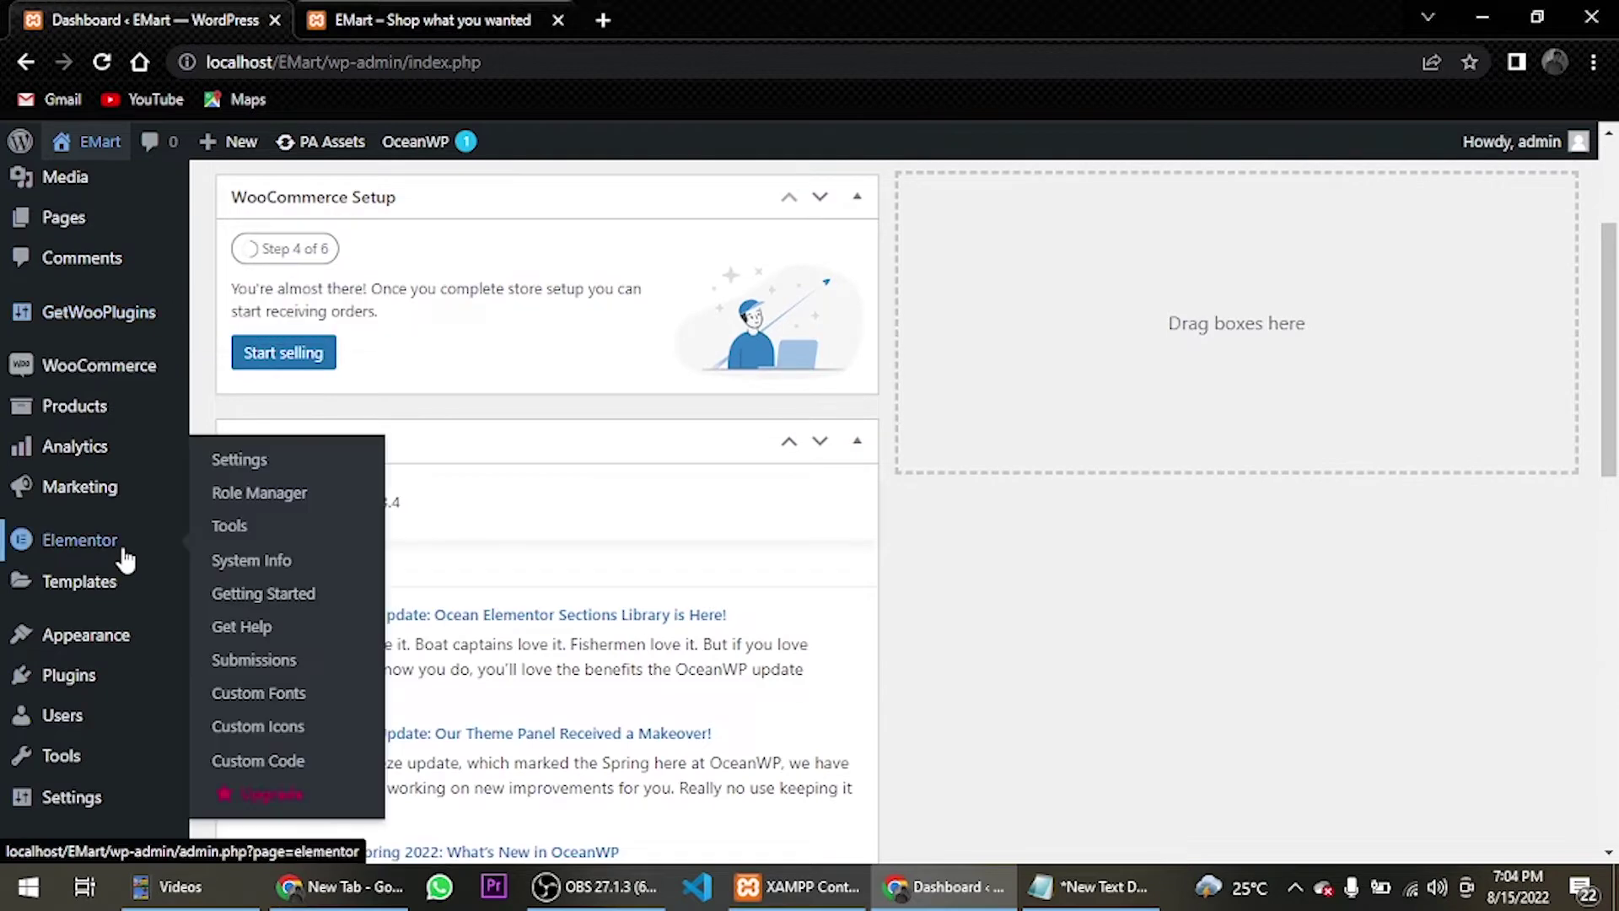
Step: Start a new WooCommerce product and name it "Black Short Sleeve"
{"action": "scroll", "coordinate": [123, 553], "scroll_direction": "down", "scroll_amount": 3}
{"action": "mouse_move", "coordinate": [108, 291]}
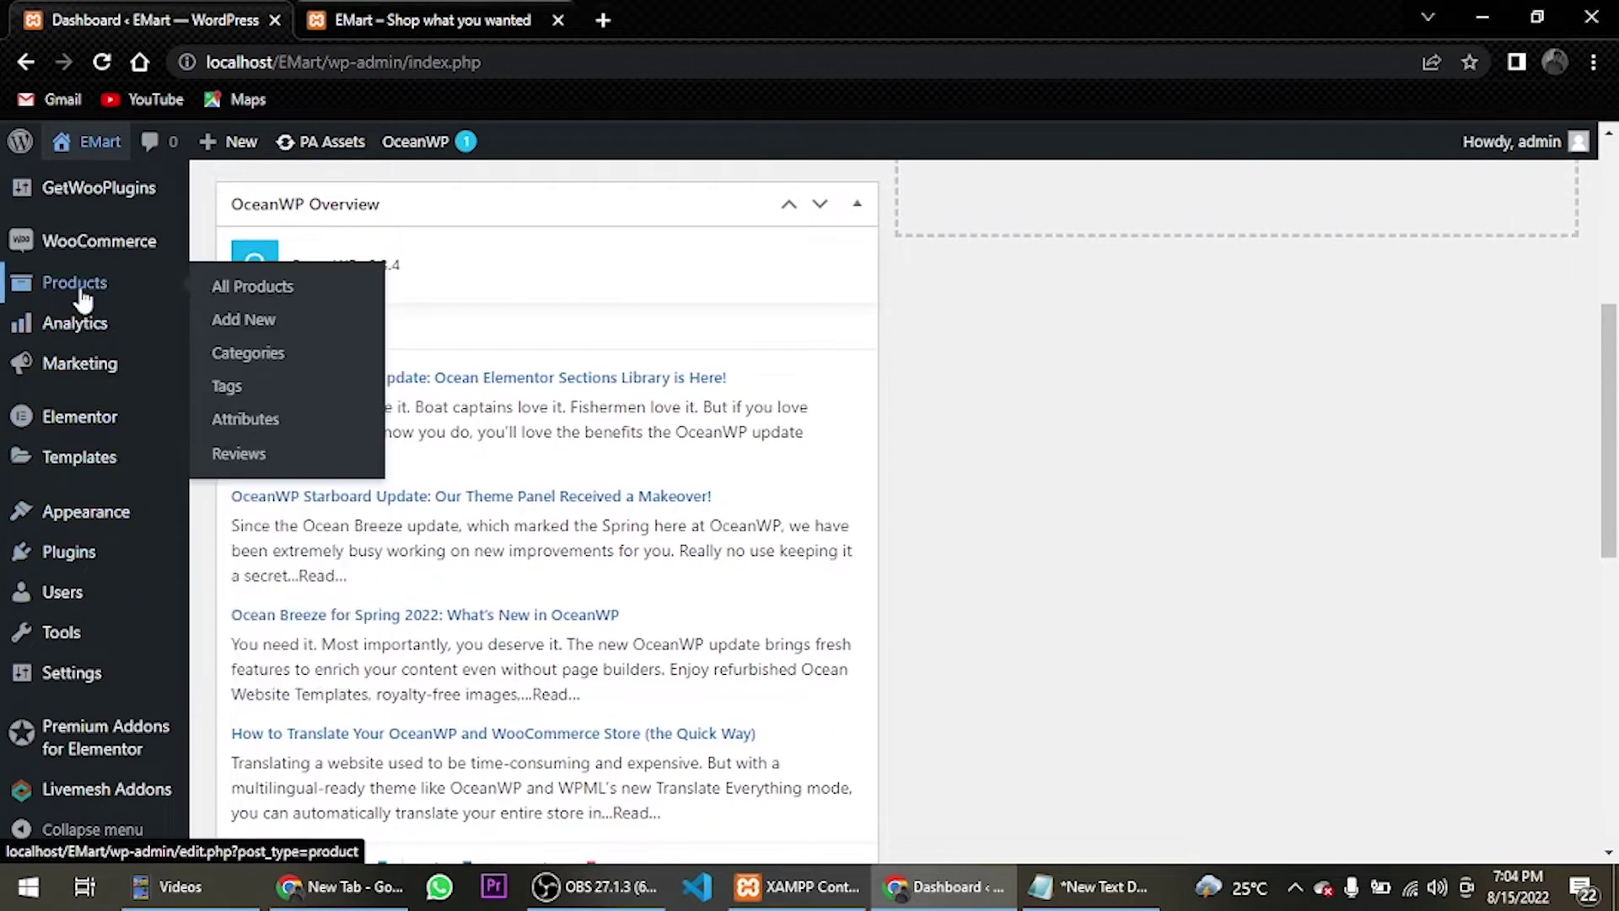
{"action": "left_click", "coordinate": [261, 321]}
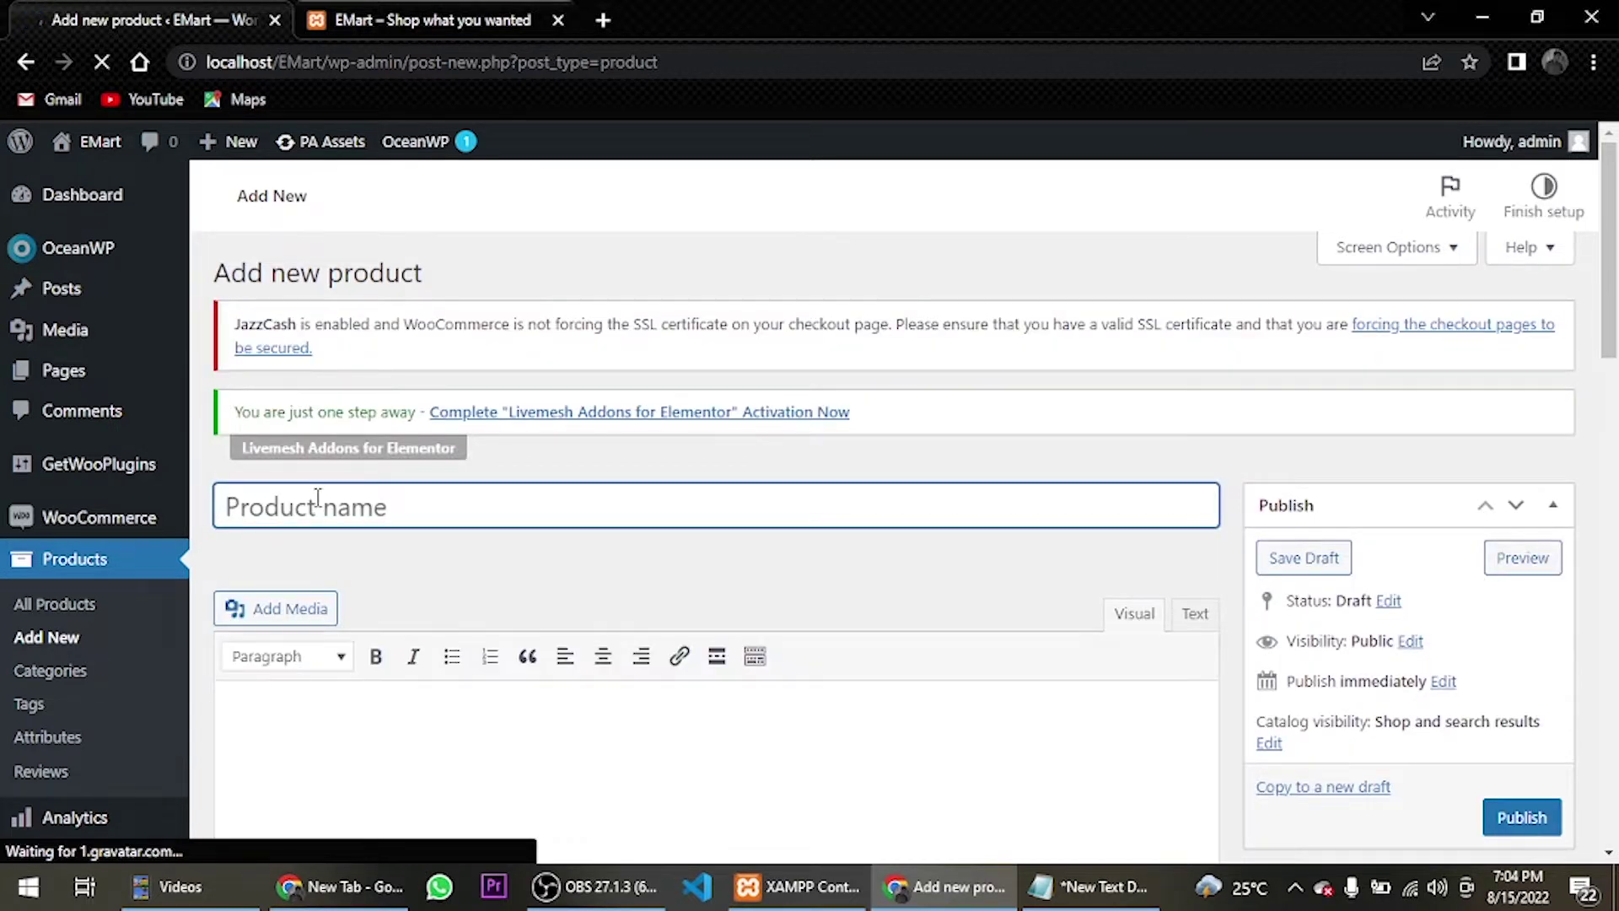
{"action": "type", "text": "Blac"}
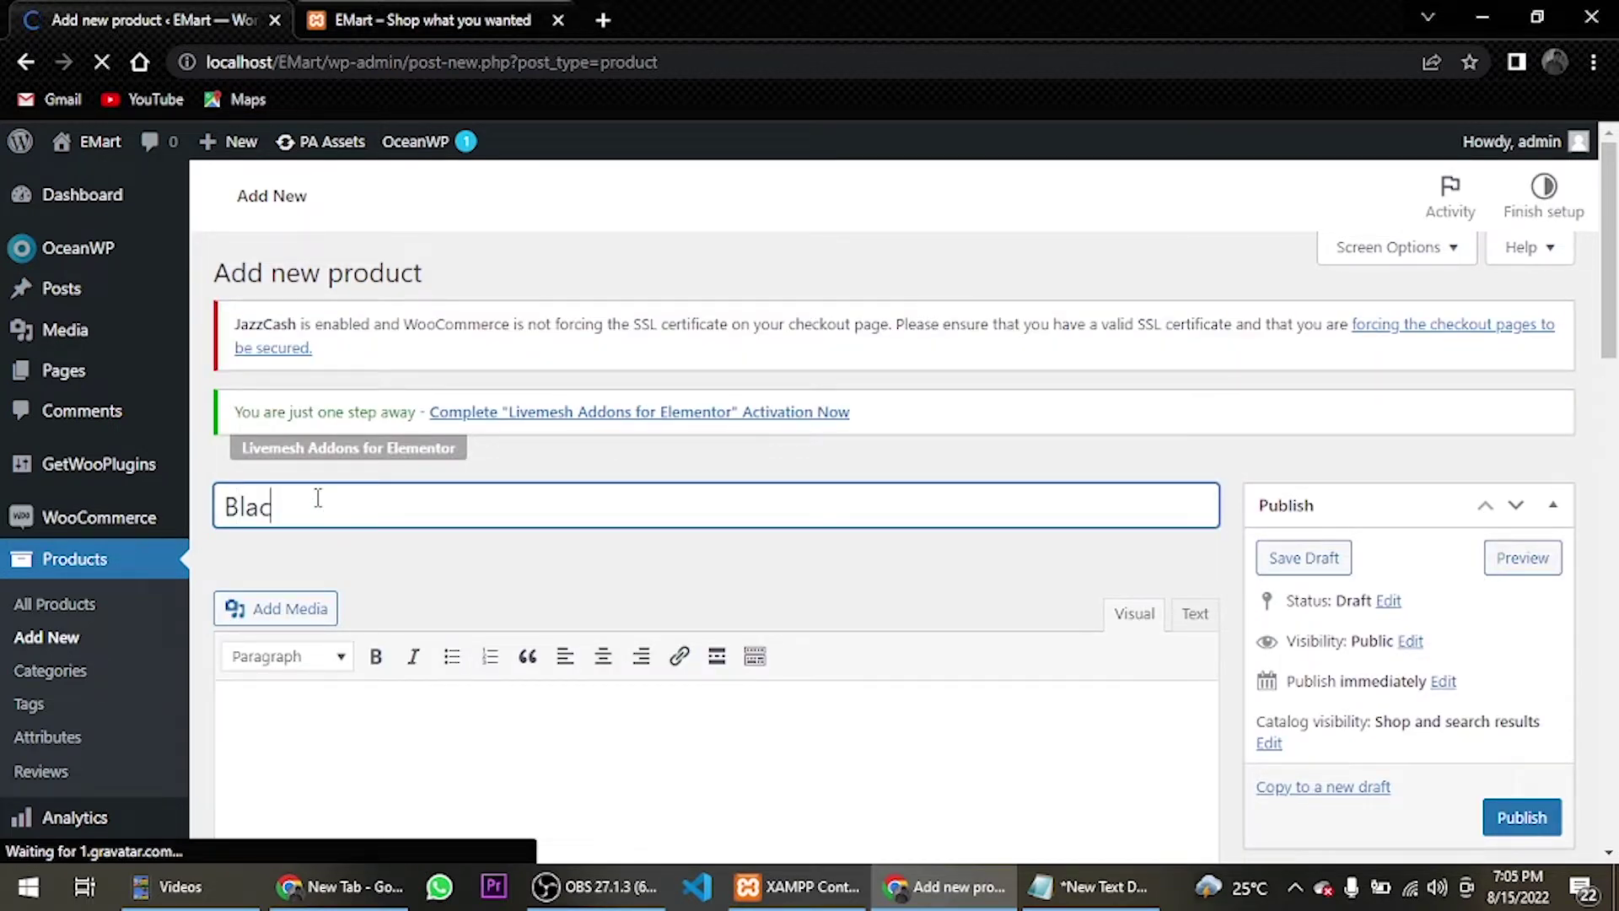
{"action": "type", "text": "k Sh"}
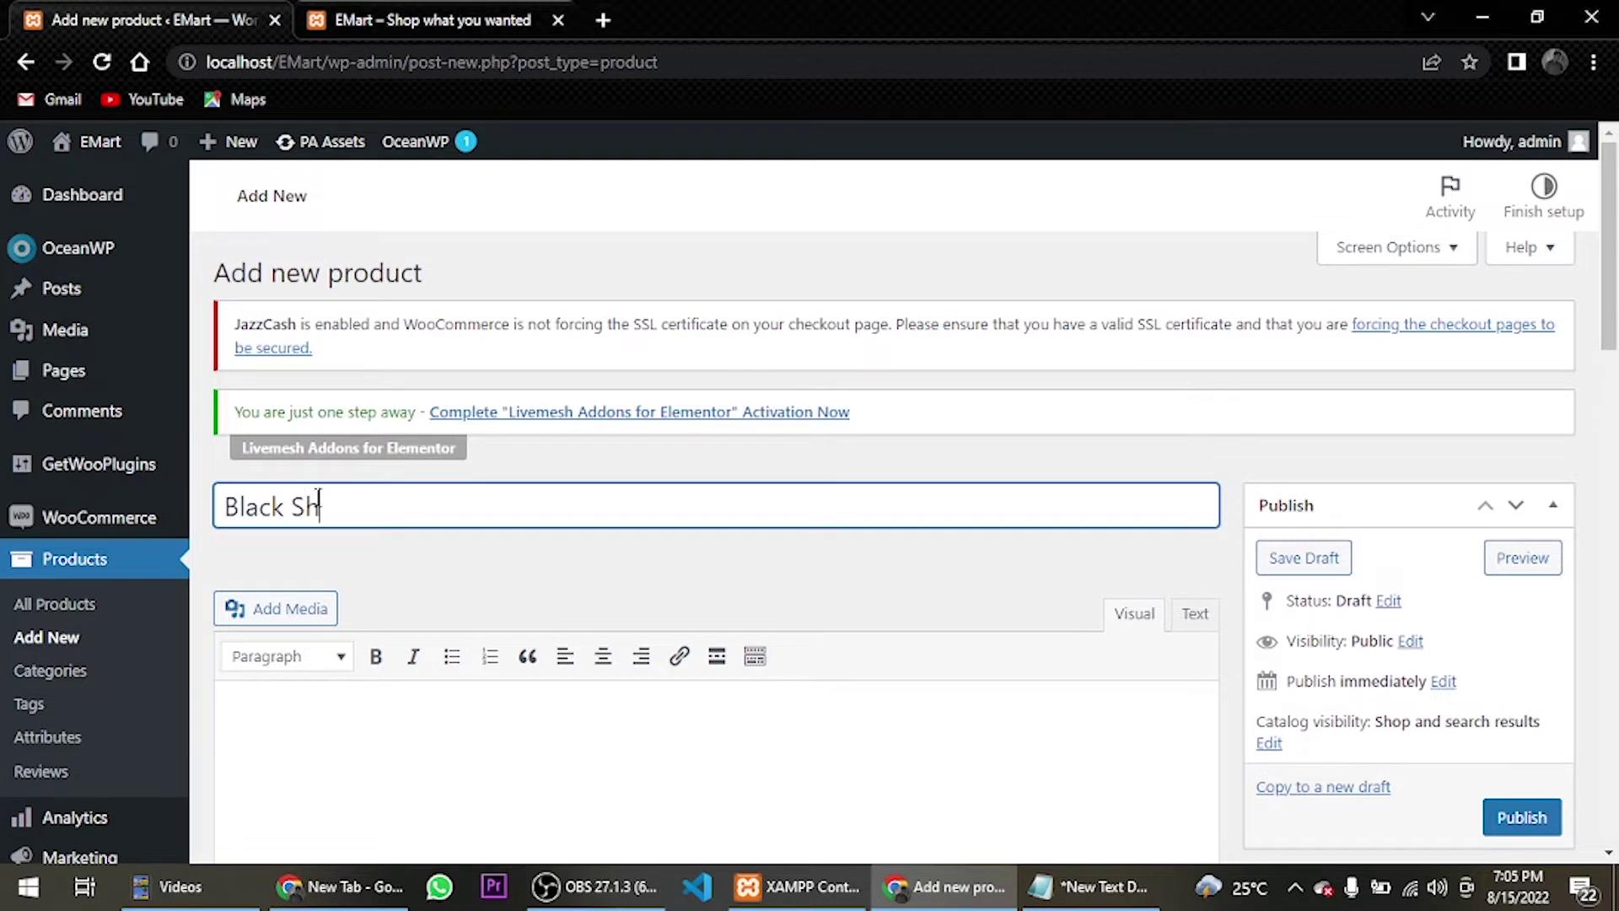
{"action": "type", "text": "ort Sleeve"}
Step: Copy the whole Gildan text from the open Notepad document and paste it into the product description
{"action": "scroll", "coordinate": [420, 523], "scroll_direction": "down", "scroll_amount": 4}
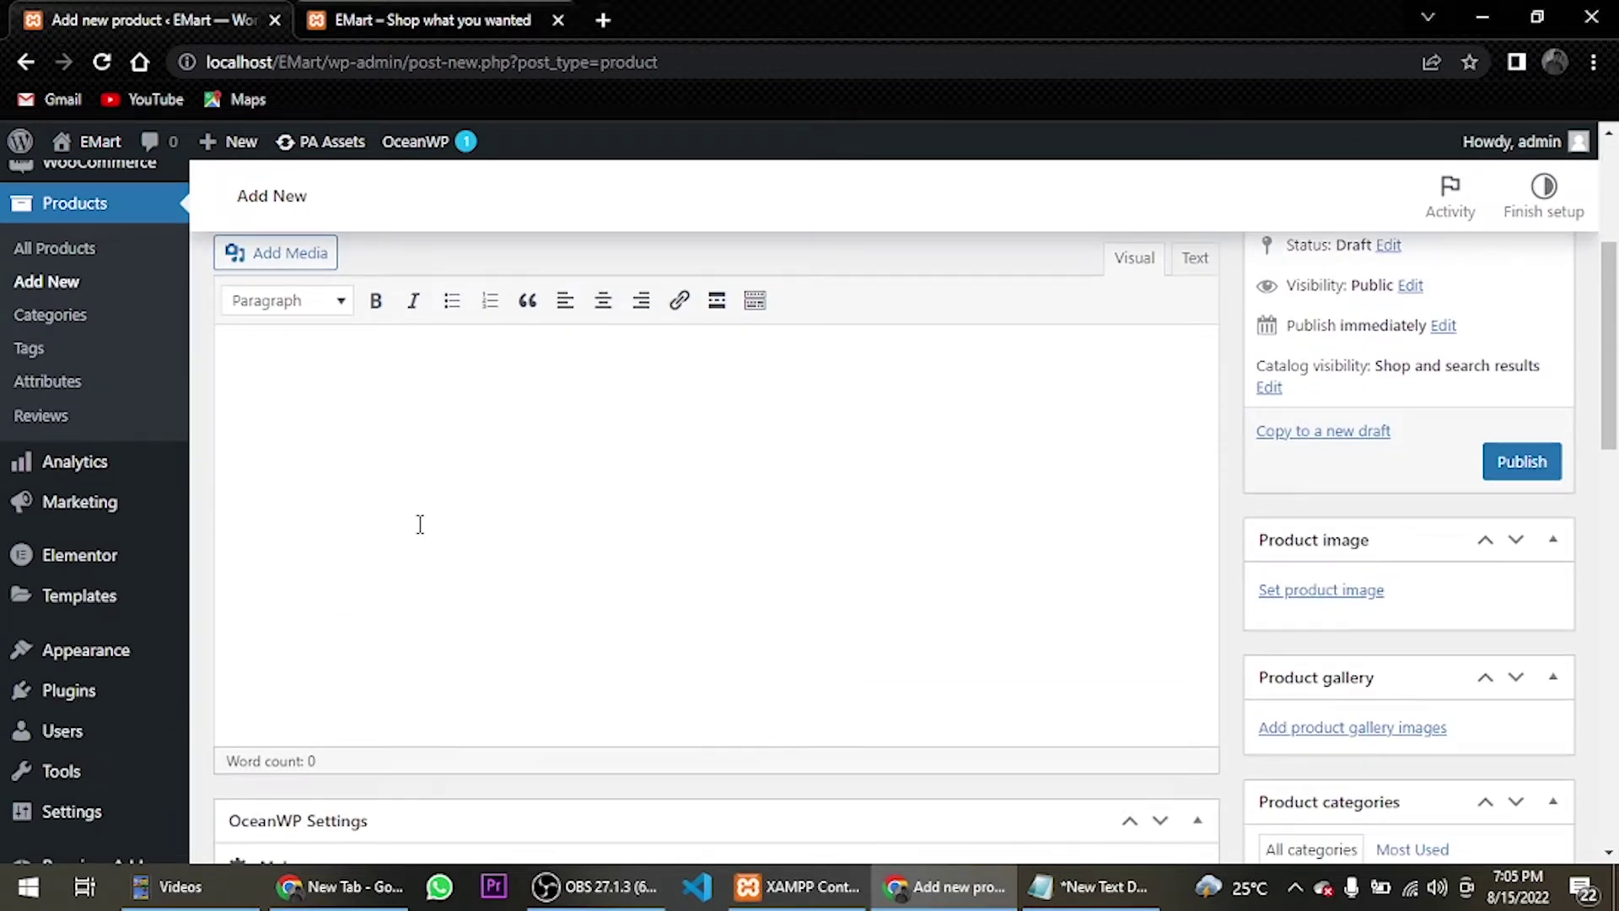
{"action": "left_click", "coordinate": [420, 524]}
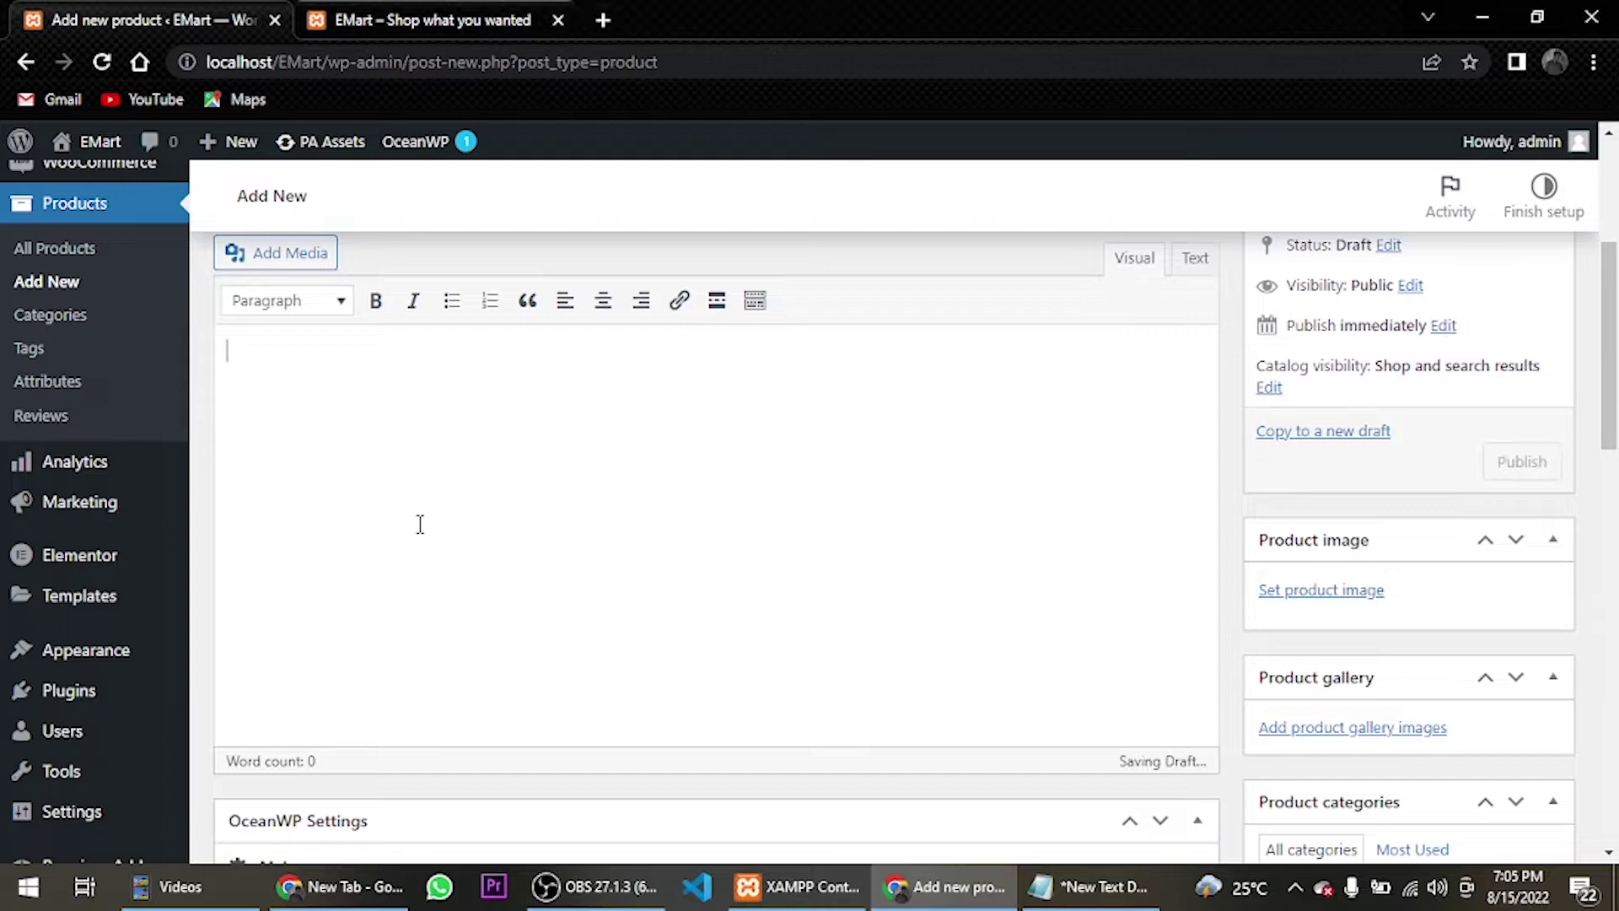
{"action": "left_click", "coordinate": [1088, 886]}
{"action": "left_click", "coordinate": [840, 253]}
{"action": "left_click_drag", "start_coordinate": [840, 253], "coordinate": [214, 125]}
{"action": "key", "text": "ctrl+c"}
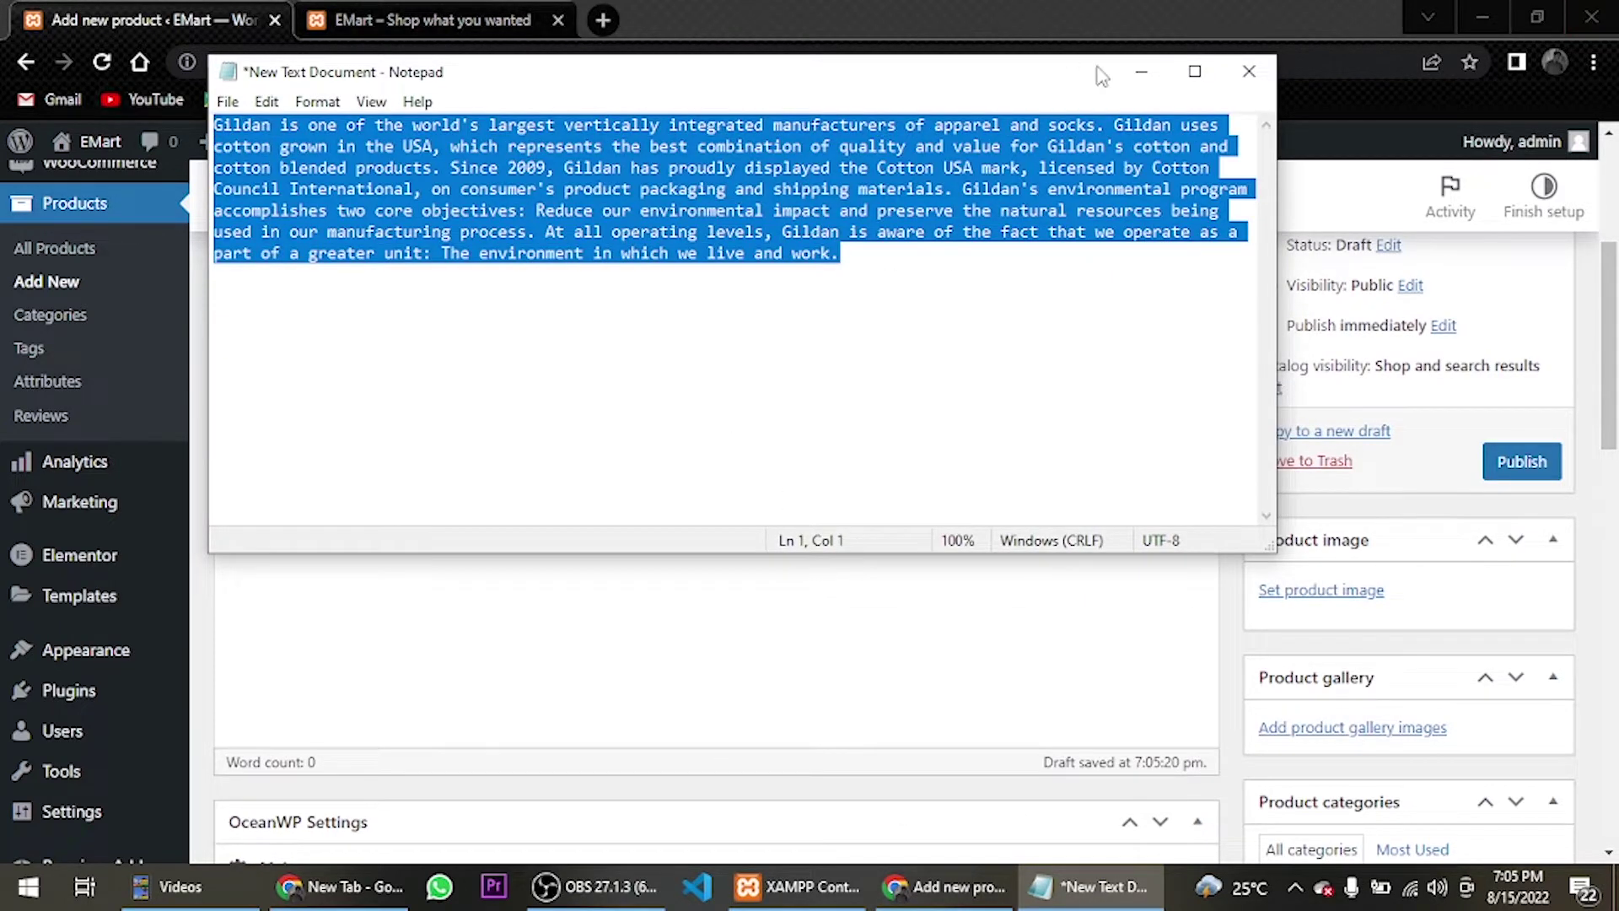
{"action": "left_click", "coordinate": [1141, 71]}
{"action": "key", "text": "ctrl+v"}
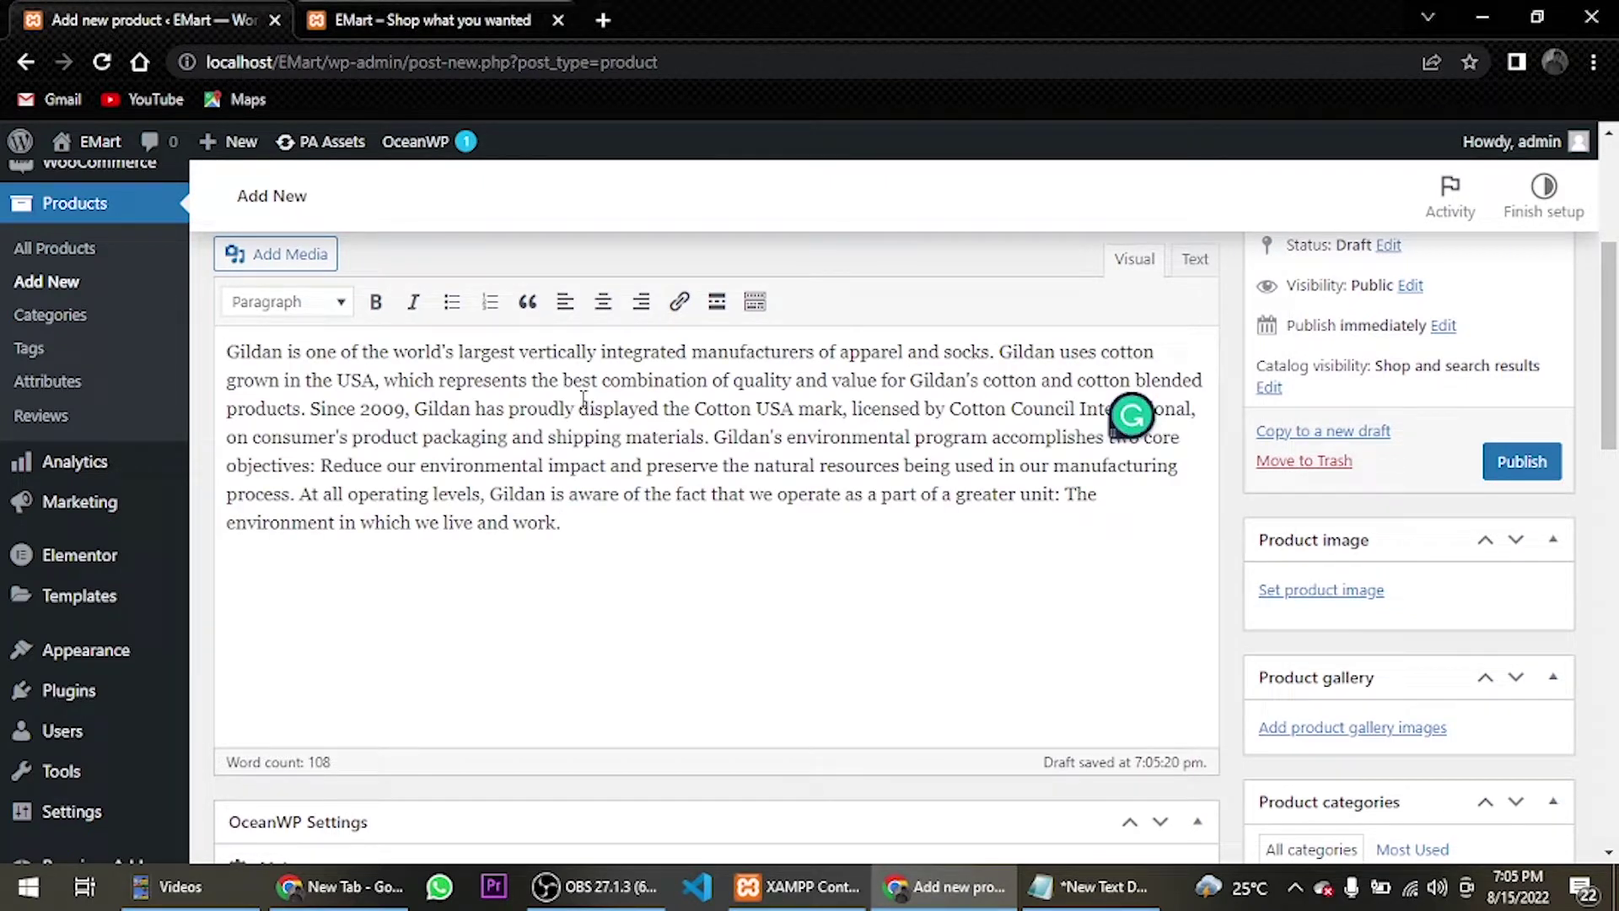
Step: Try centring the description paragraph and restore its left alignment
{"action": "left_click", "coordinate": [603, 302]}
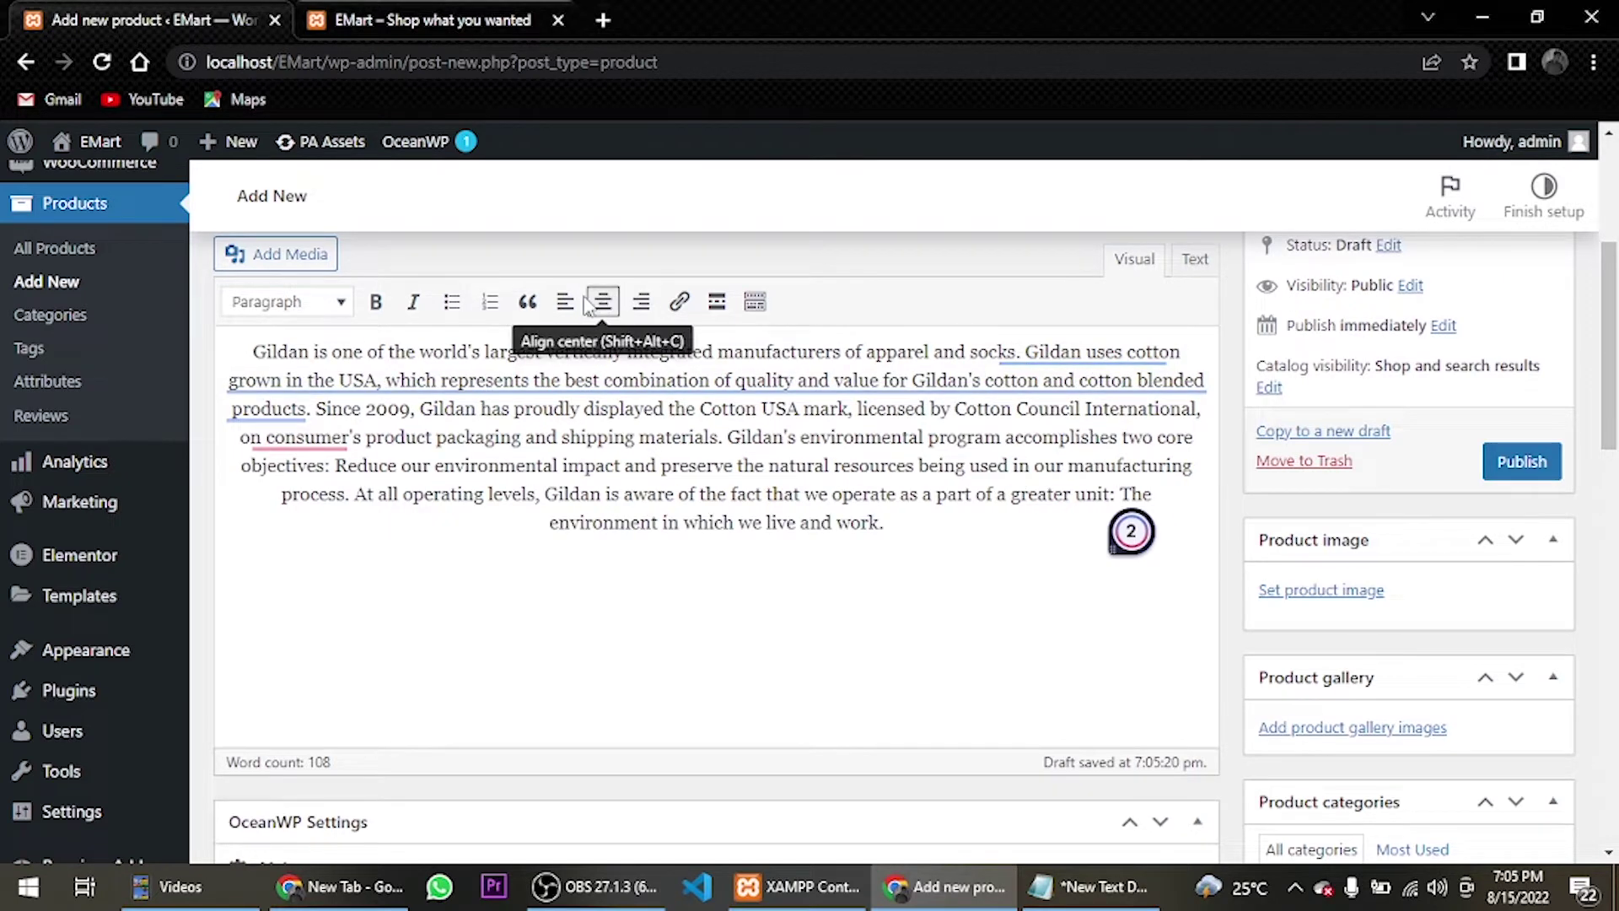
{"action": "left_click", "coordinate": [565, 302]}
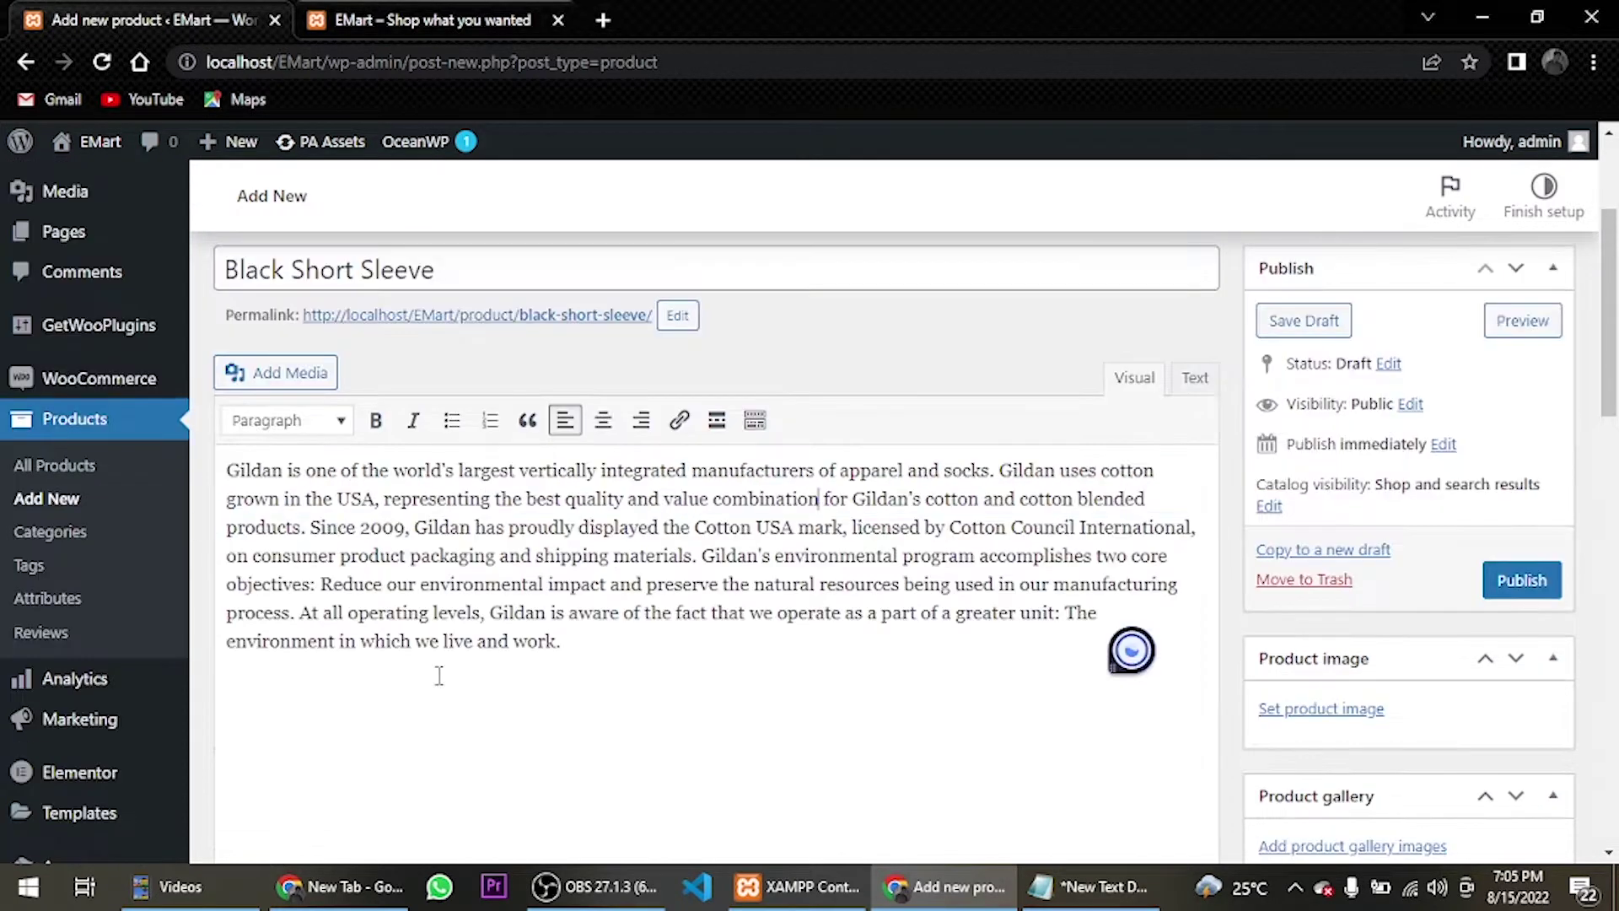
{"action": "scroll", "coordinate": [791, 653], "scroll_direction": "up", "scroll_amount": 3}
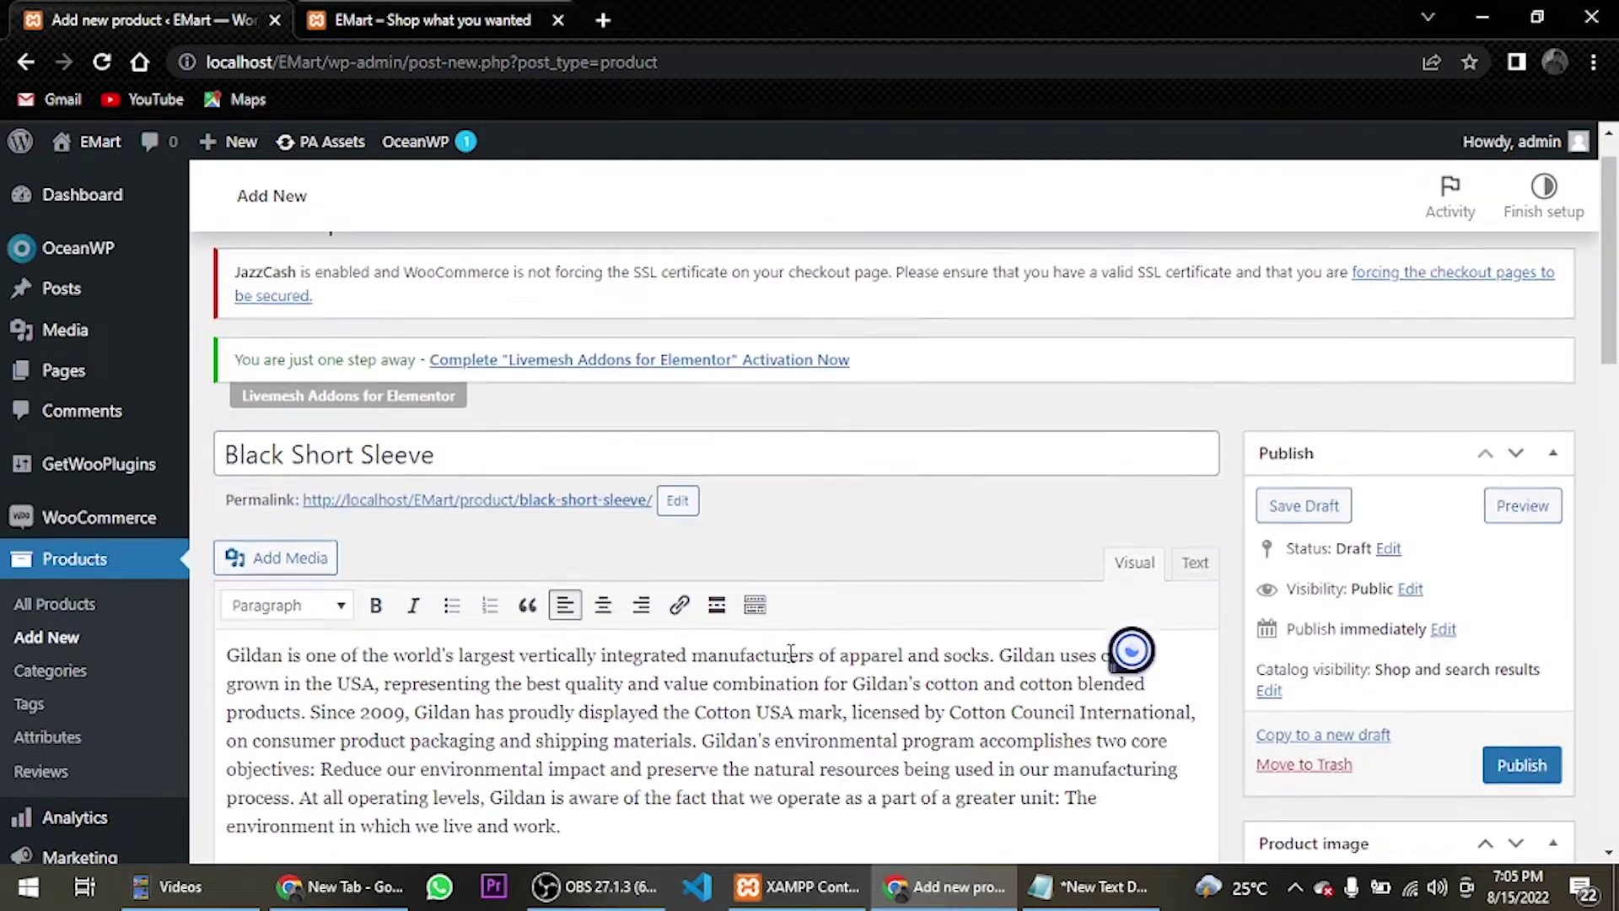
Step: Start a media upload for the product description and browse to the Media folder in Downloads
{"action": "scroll", "coordinate": [590, 523], "scroll_direction": "down", "scroll_amount": 3}
{"action": "left_click", "coordinate": [302, 379]}
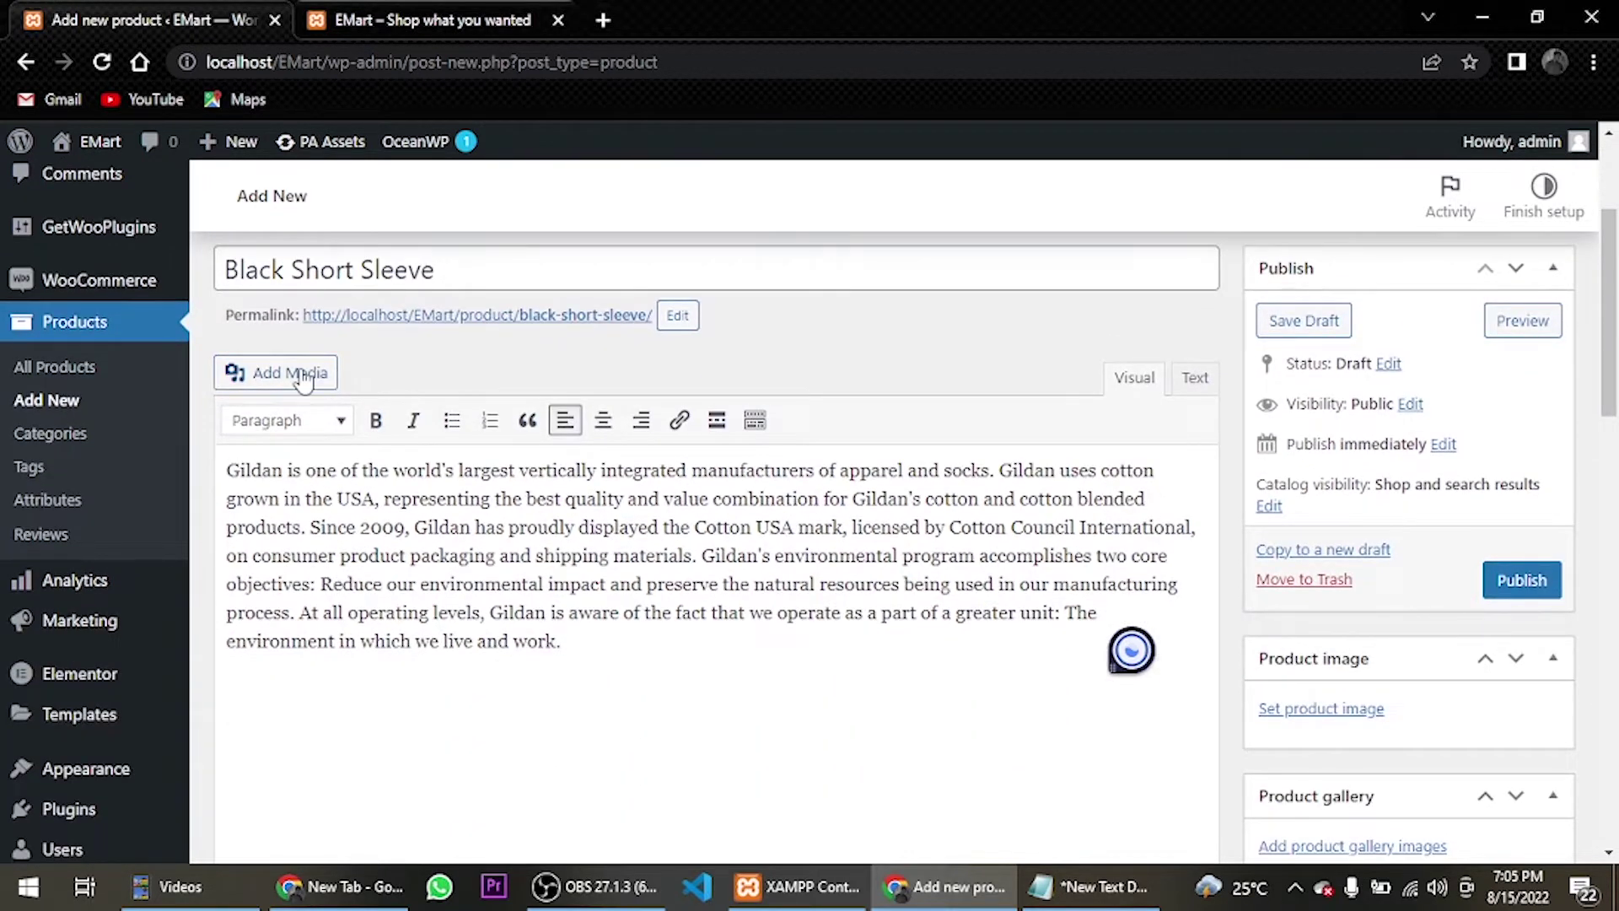
{"action": "left_click", "coordinate": [394, 252]}
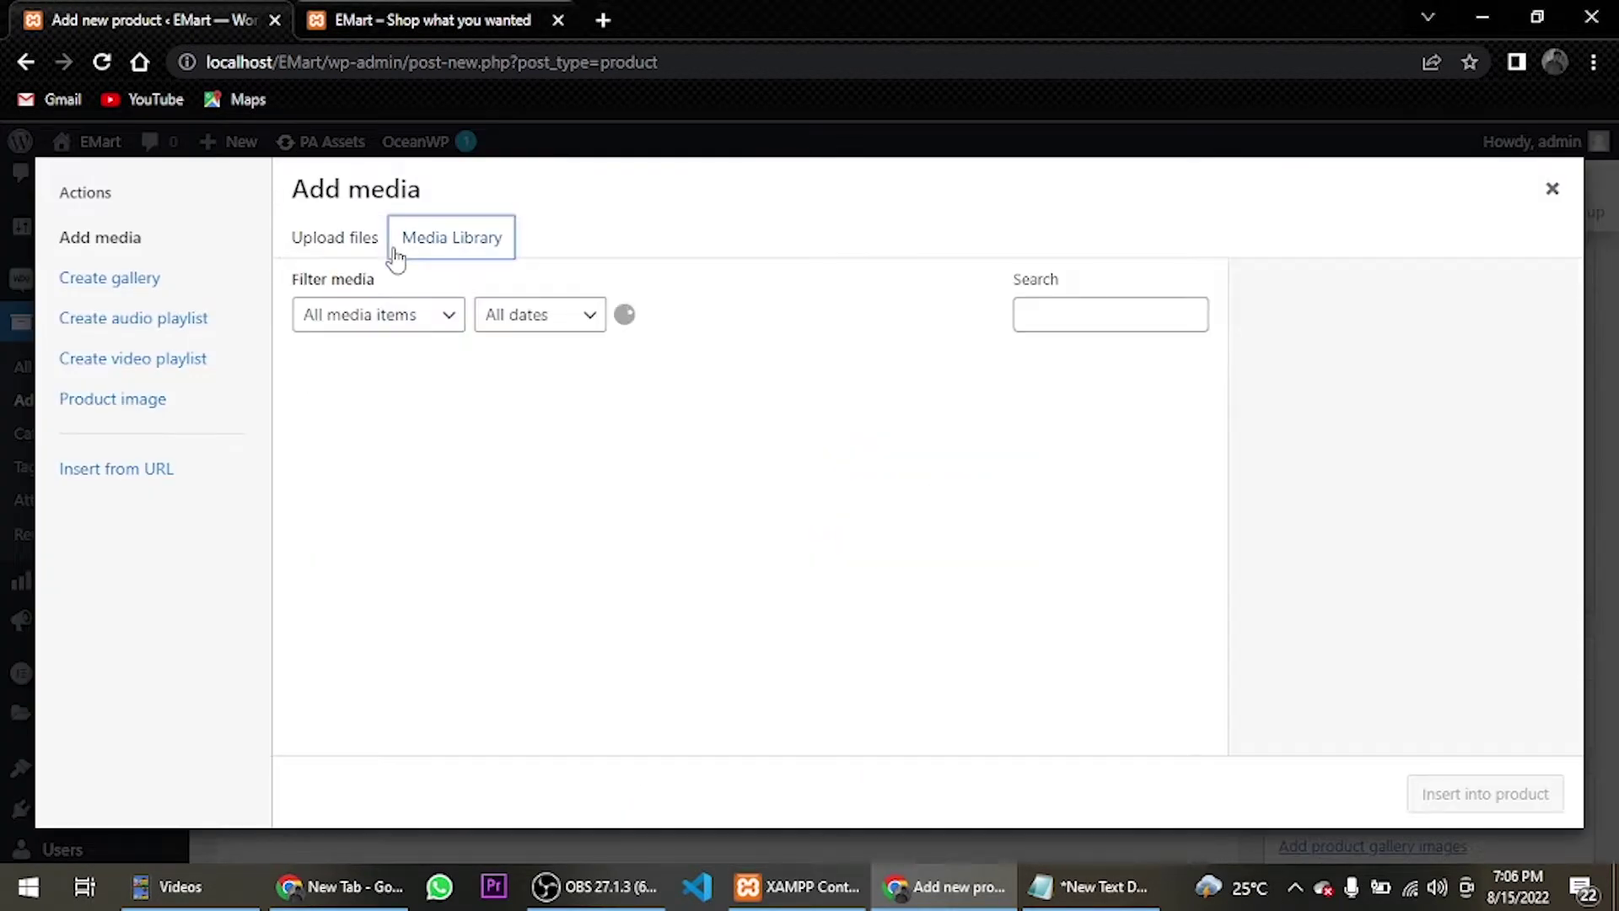
{"action": "left_click", "coordinate": [331, 253]}
{"action": "left_click", "coordinate": [875, 542]}
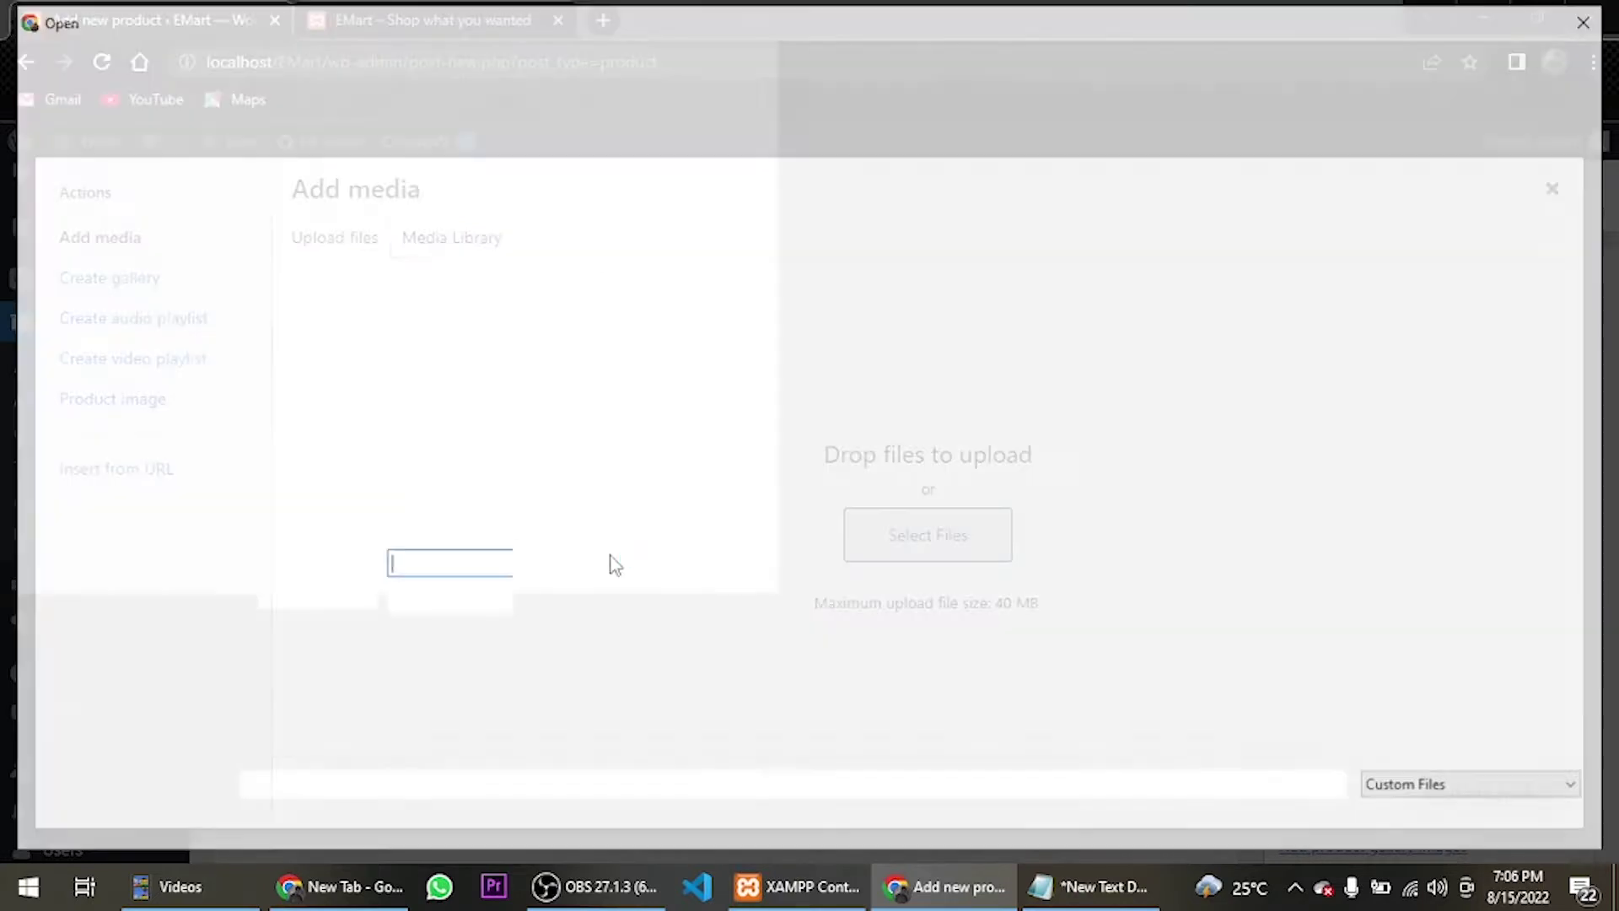
{"action": "scroll", "coordinate": [594, 549], "scroll_direction": "down", "scroll_amount": 10}
{"action": "scroll", "coordinate": [576, 552], "scroll_direction": "down", "scroll_amount": 10}
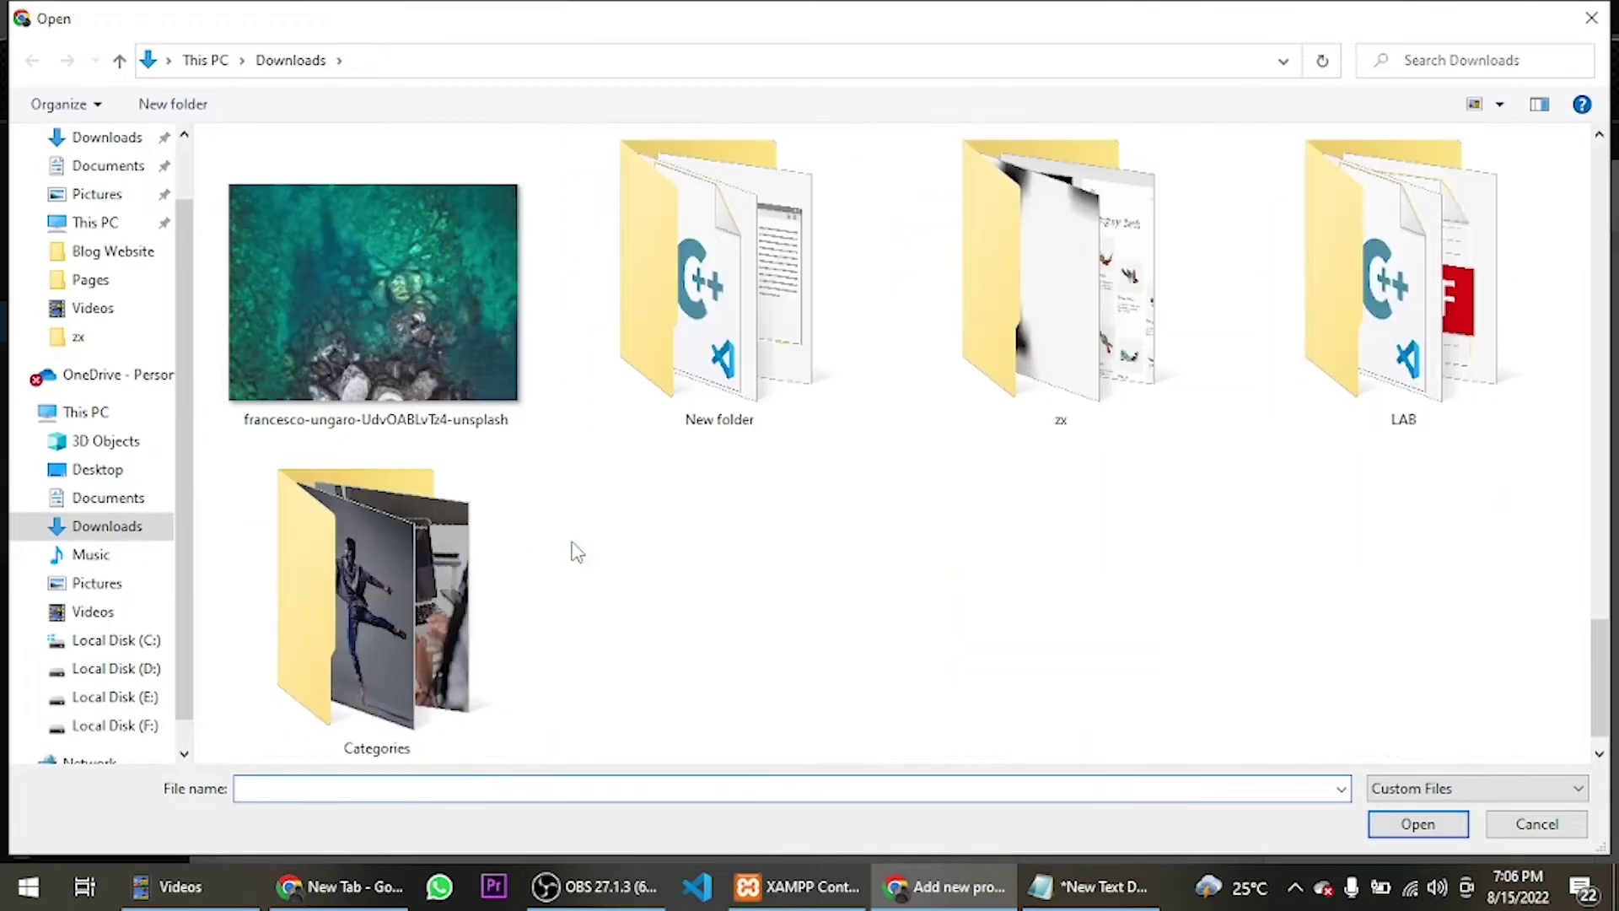
{"action": "scroll", "coordinate": [574, 546], "scroll_direction": "up", "scroll_amount": 3}
{"action": "scroll", "coordinate": [574, 546], "scroll_direction": "down", "scroll_amount": 3}
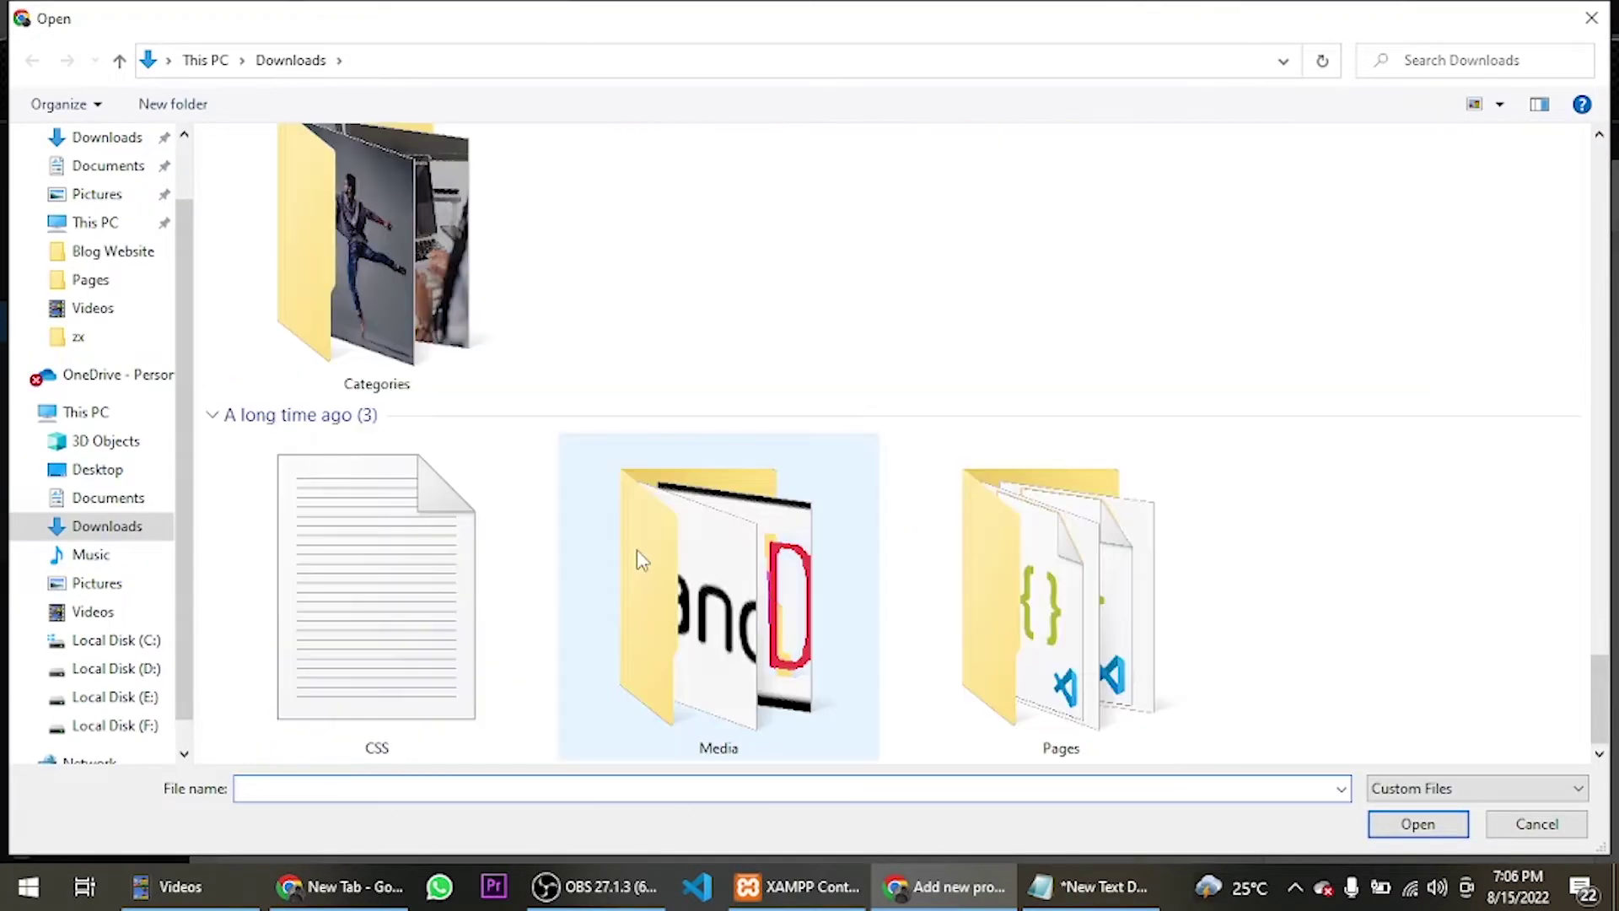
{"action": "double_click", "coordinate": [650, 567]}
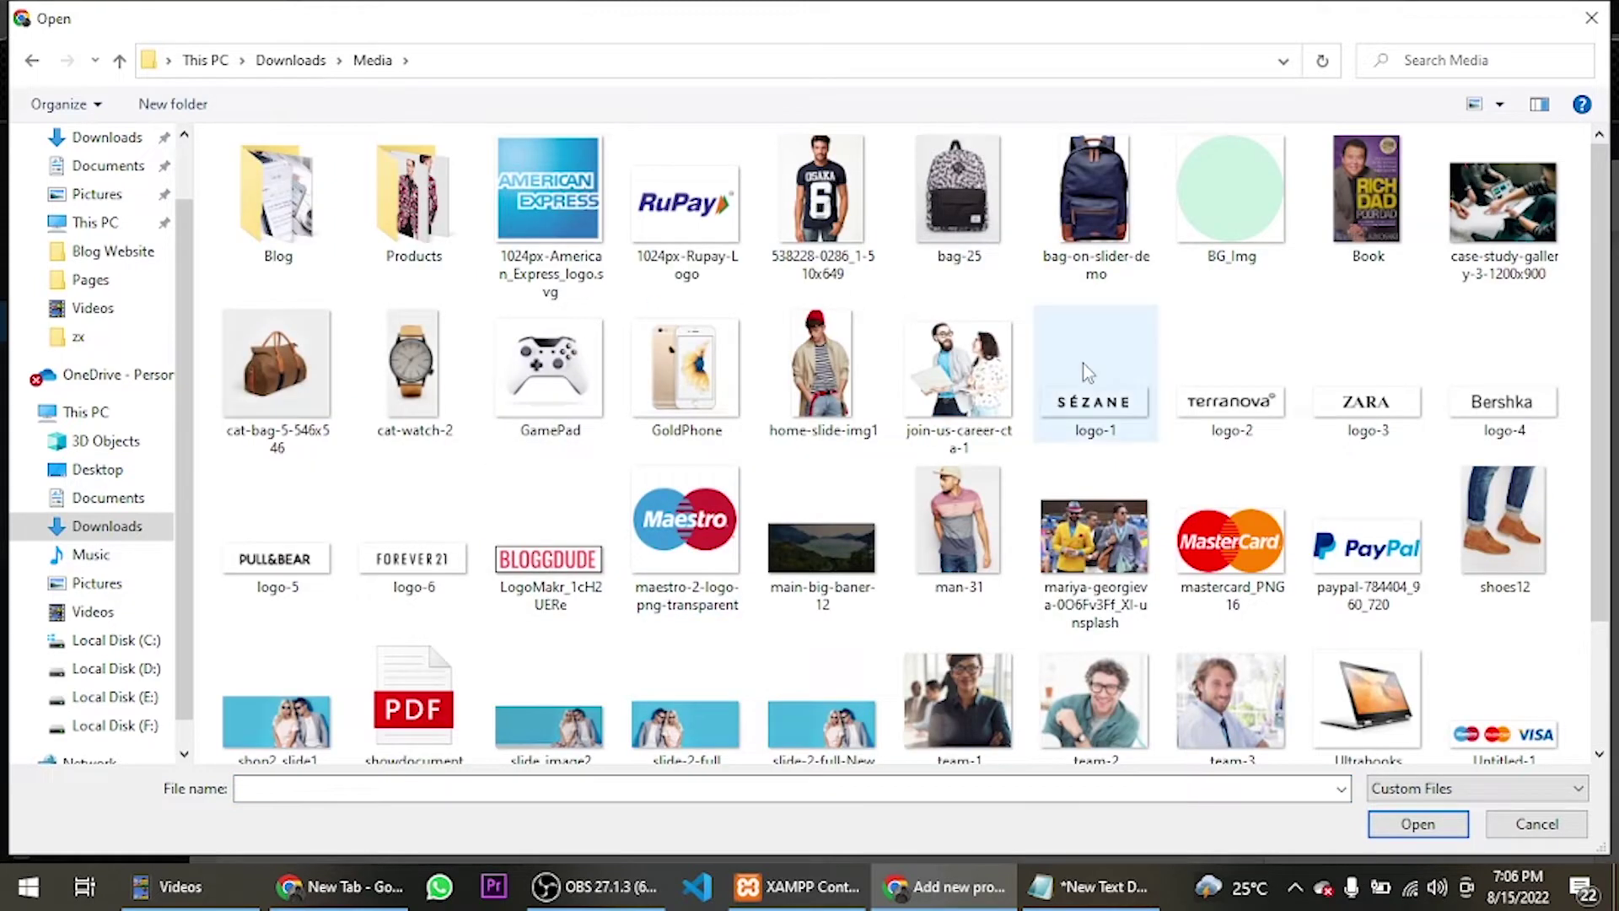
Step: Upload the ZARA image logo-3 and insert it into the product description
{"action": "left_click", "coordinate": [1371, 415]}
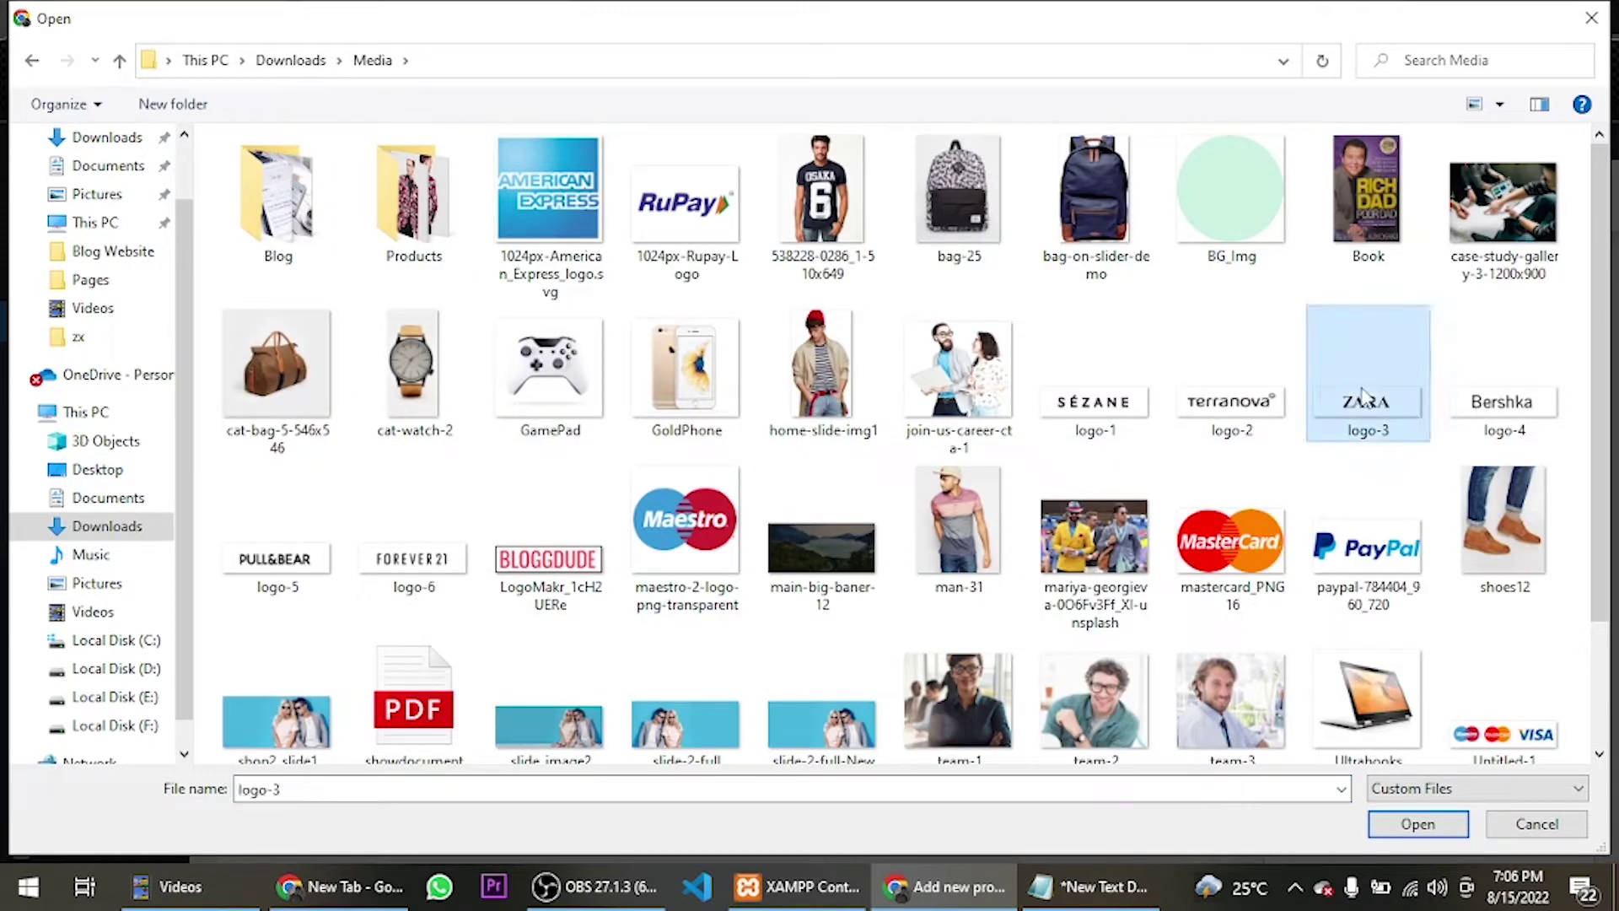
{"action": "left_click", "coordinate": [299, 582]}
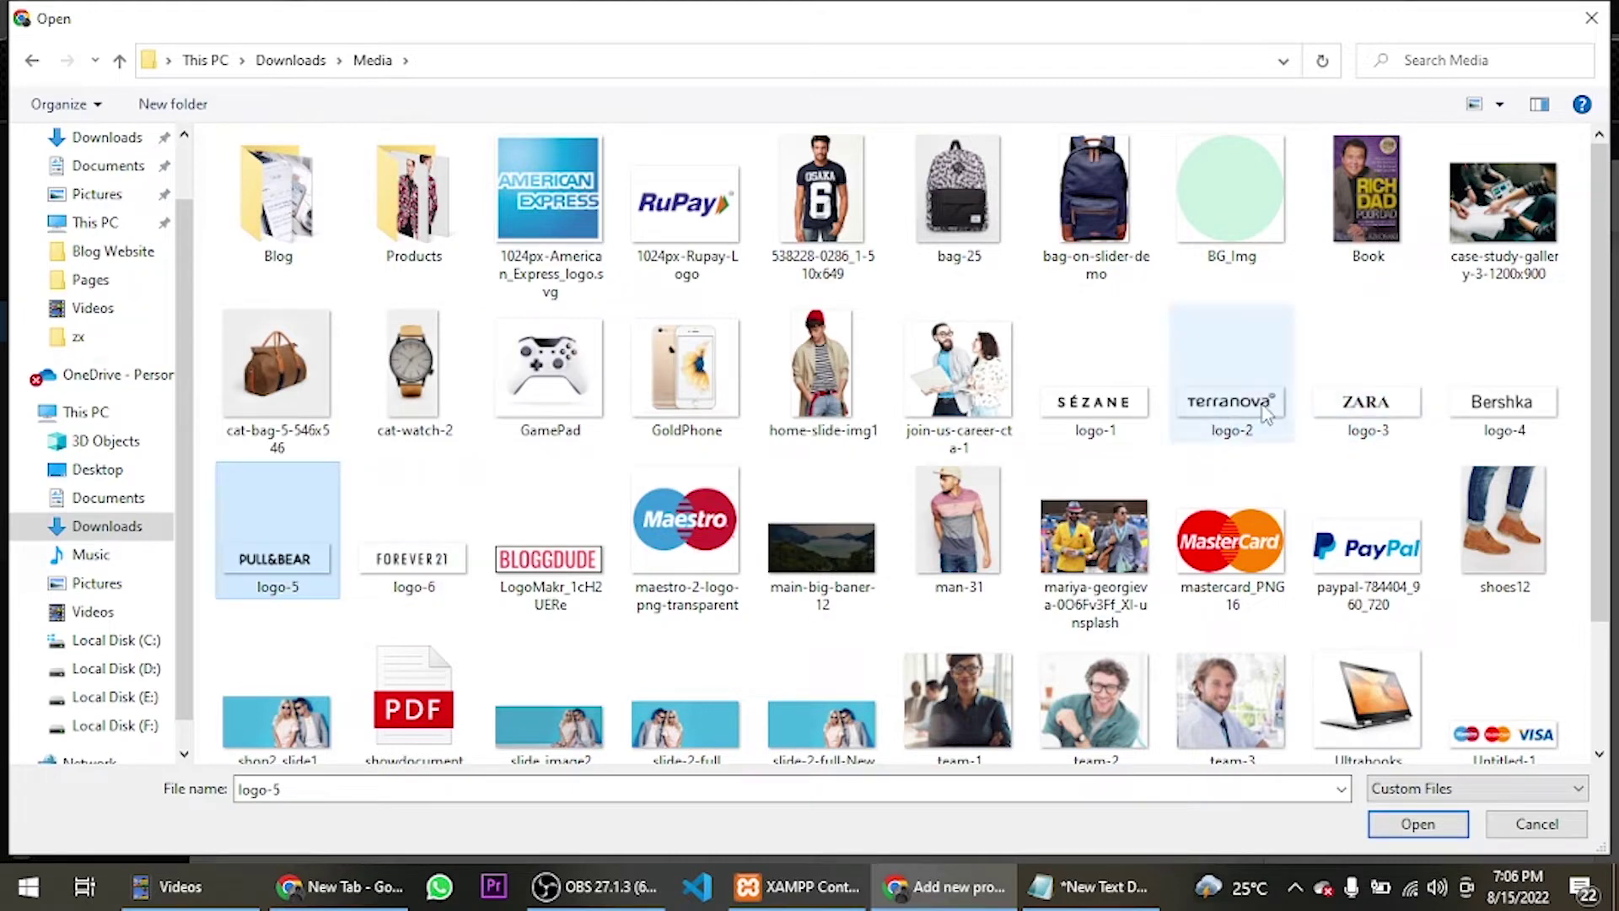
{"action": "left_click", "coordinate": [1330, 399]}
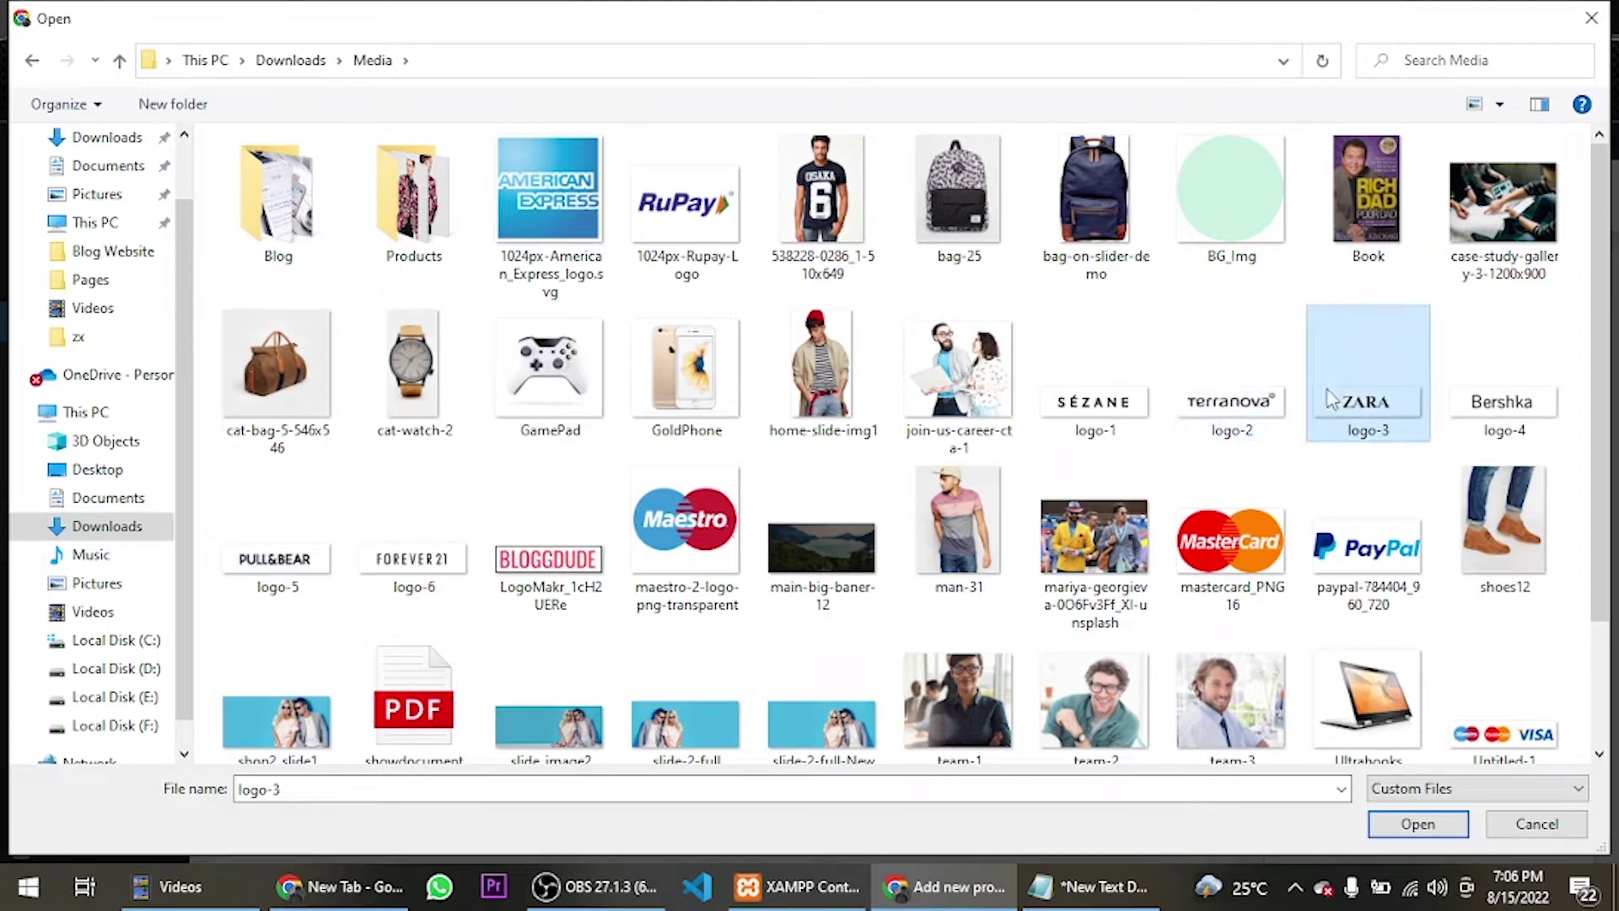
{"action": "left_click", "coordinate": [1433, 822]}
{"action": "left_click", "coordinate": [1445, 797]}
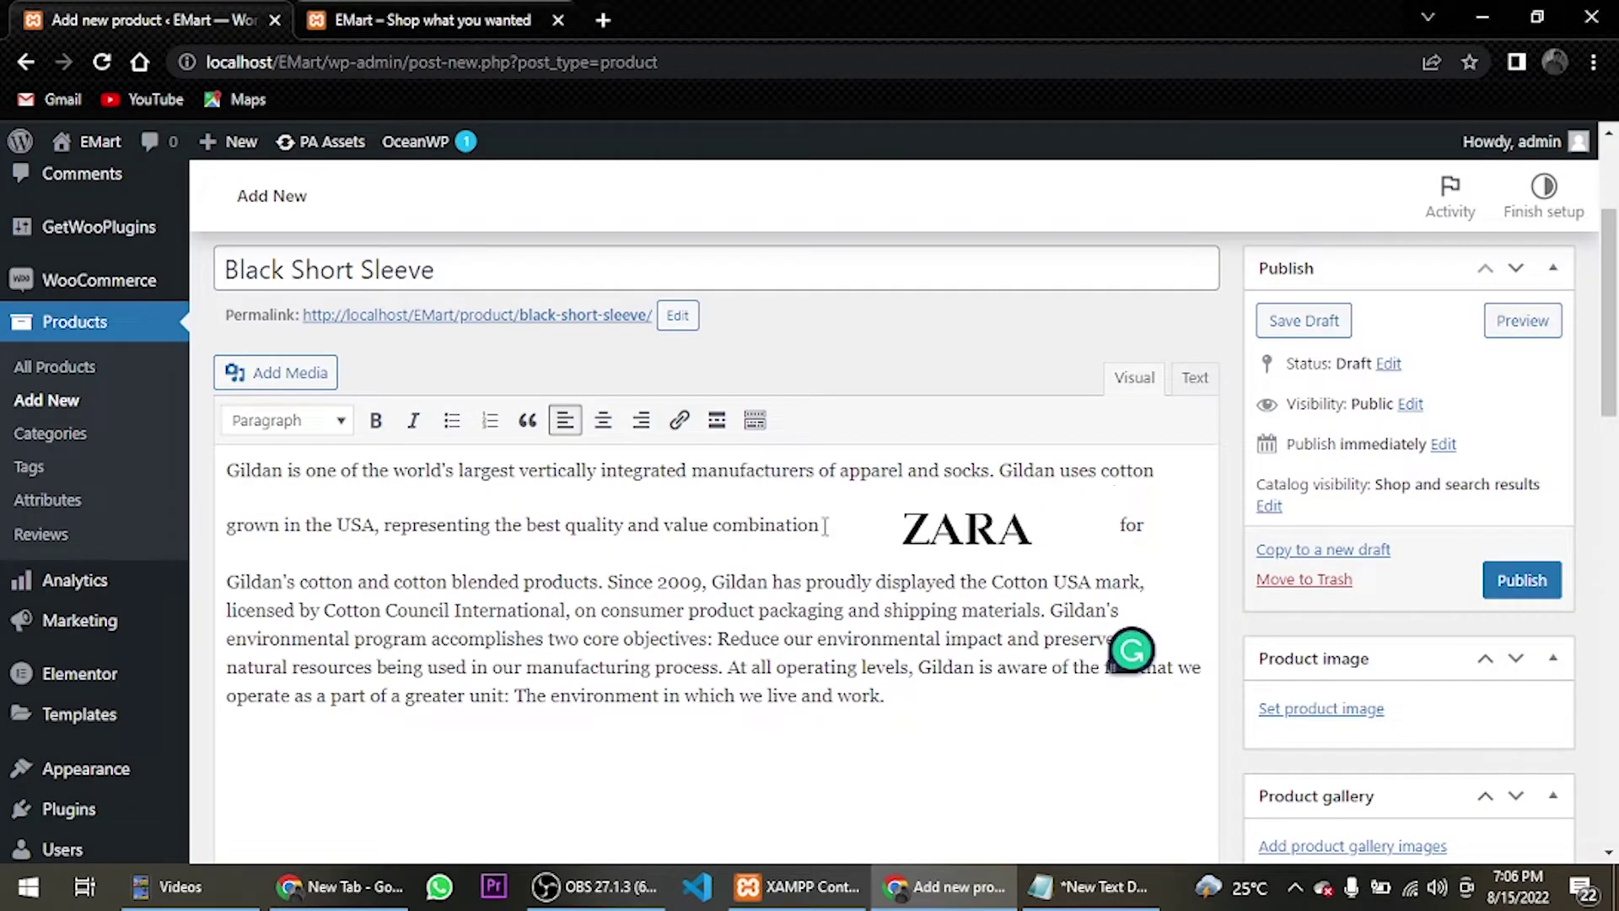
Step: Try moving the ZARA logo towards the start of the description and delete it from the text
{"action": "left_click_drag", "start_coordinate": [967, 529], "coordinate": [240, 455]}
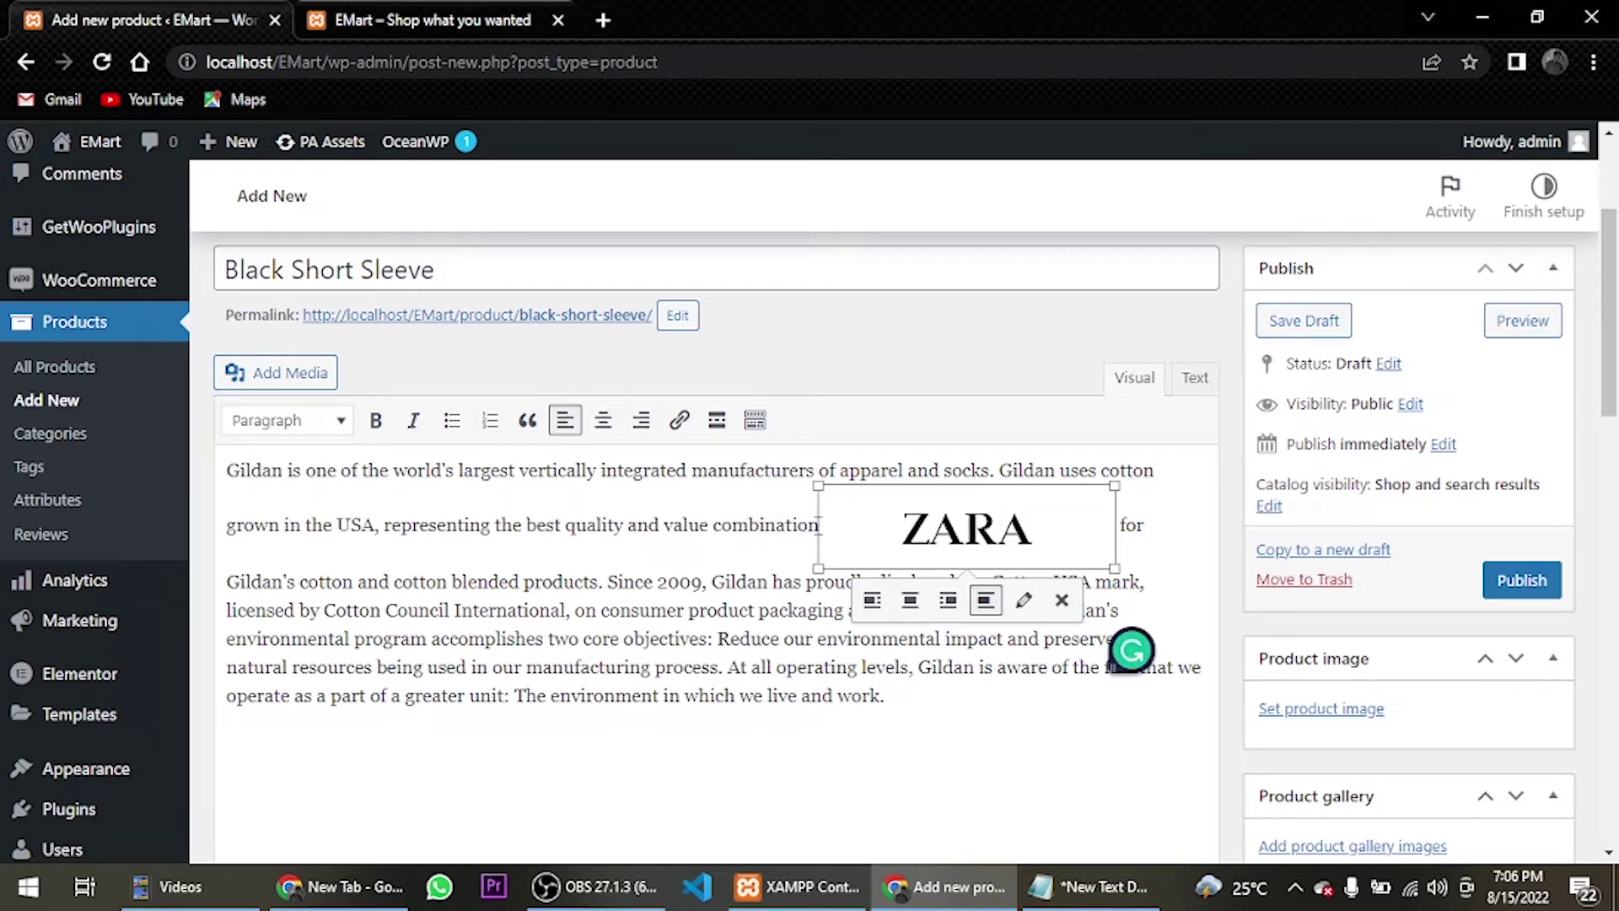
{"action": "left_click_drag", "start_coordinate": [818, 524], "coordinate": [773, 519]}
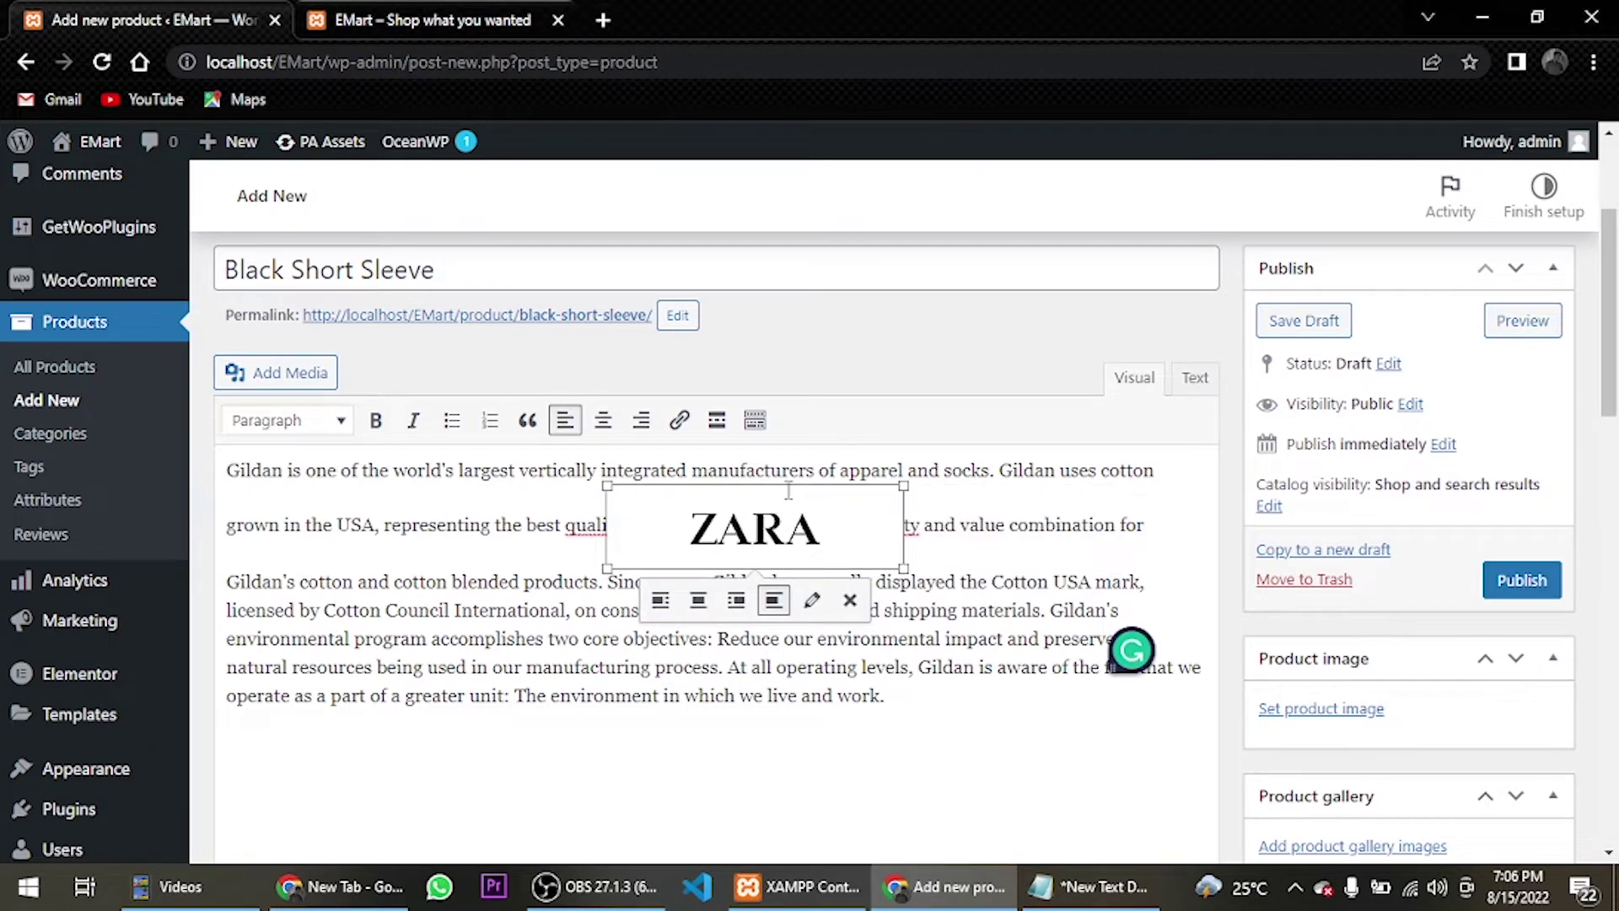
{"action": "key", "text": "Delete"}
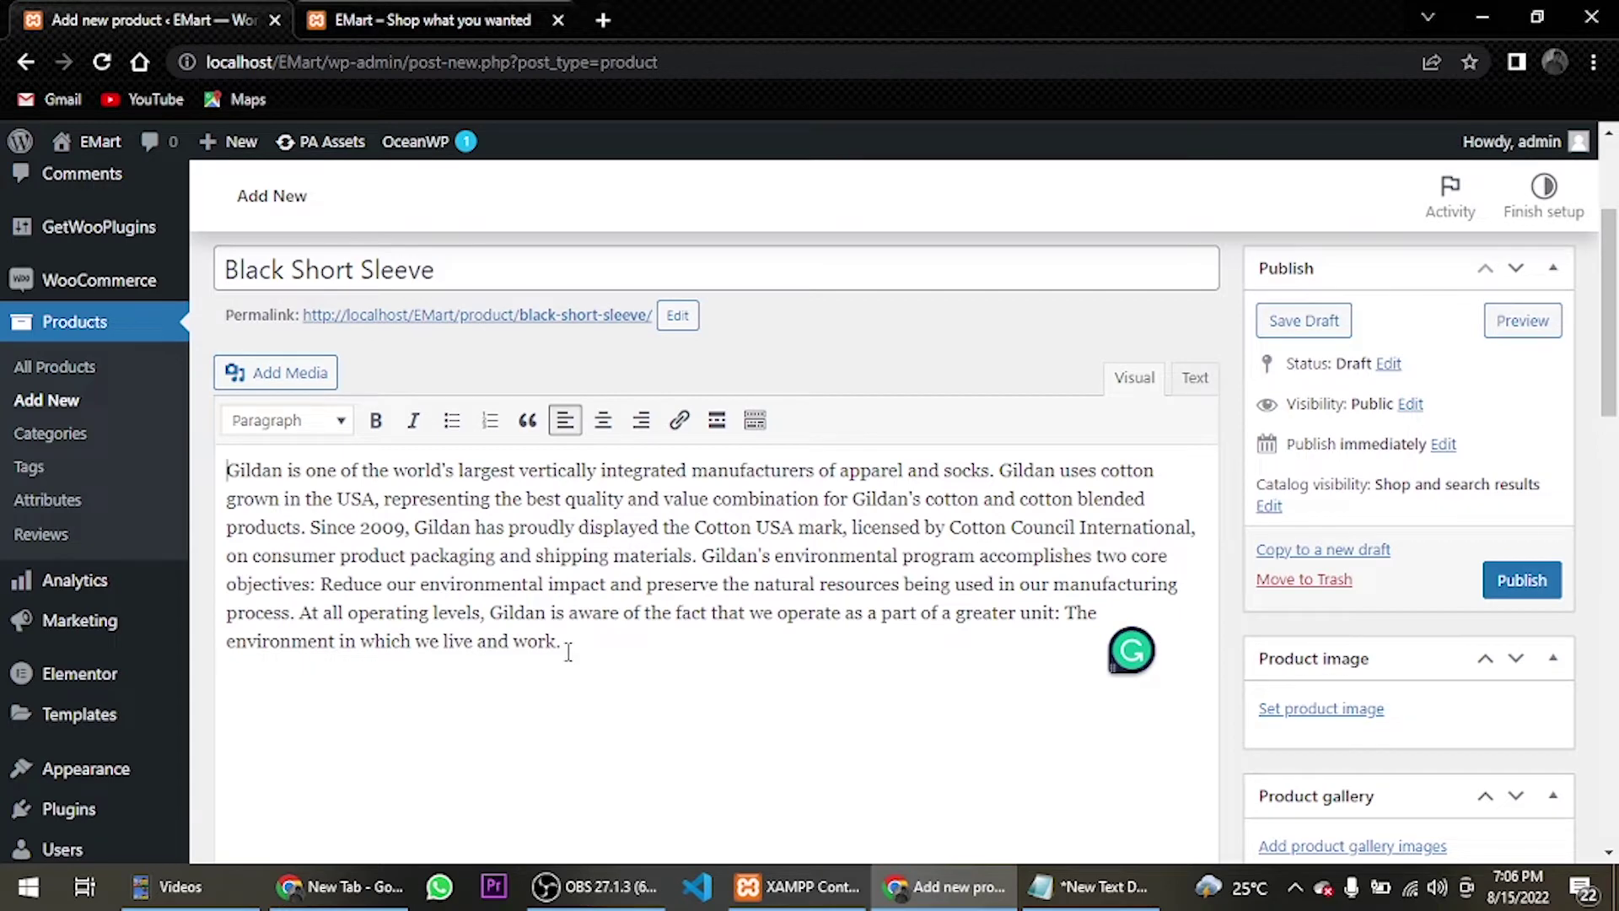
Step: Rebuild the description by taking out the text, inserting logo-3 from the media library, and pasting the text back after it
{"action": "left_click_drag", "start_coordinate": [568, 652], "coordinate": [184, 451]}
{"action": "key", "text": "ctrl+c"}
{"action": "key", "text": "BackSpace"}
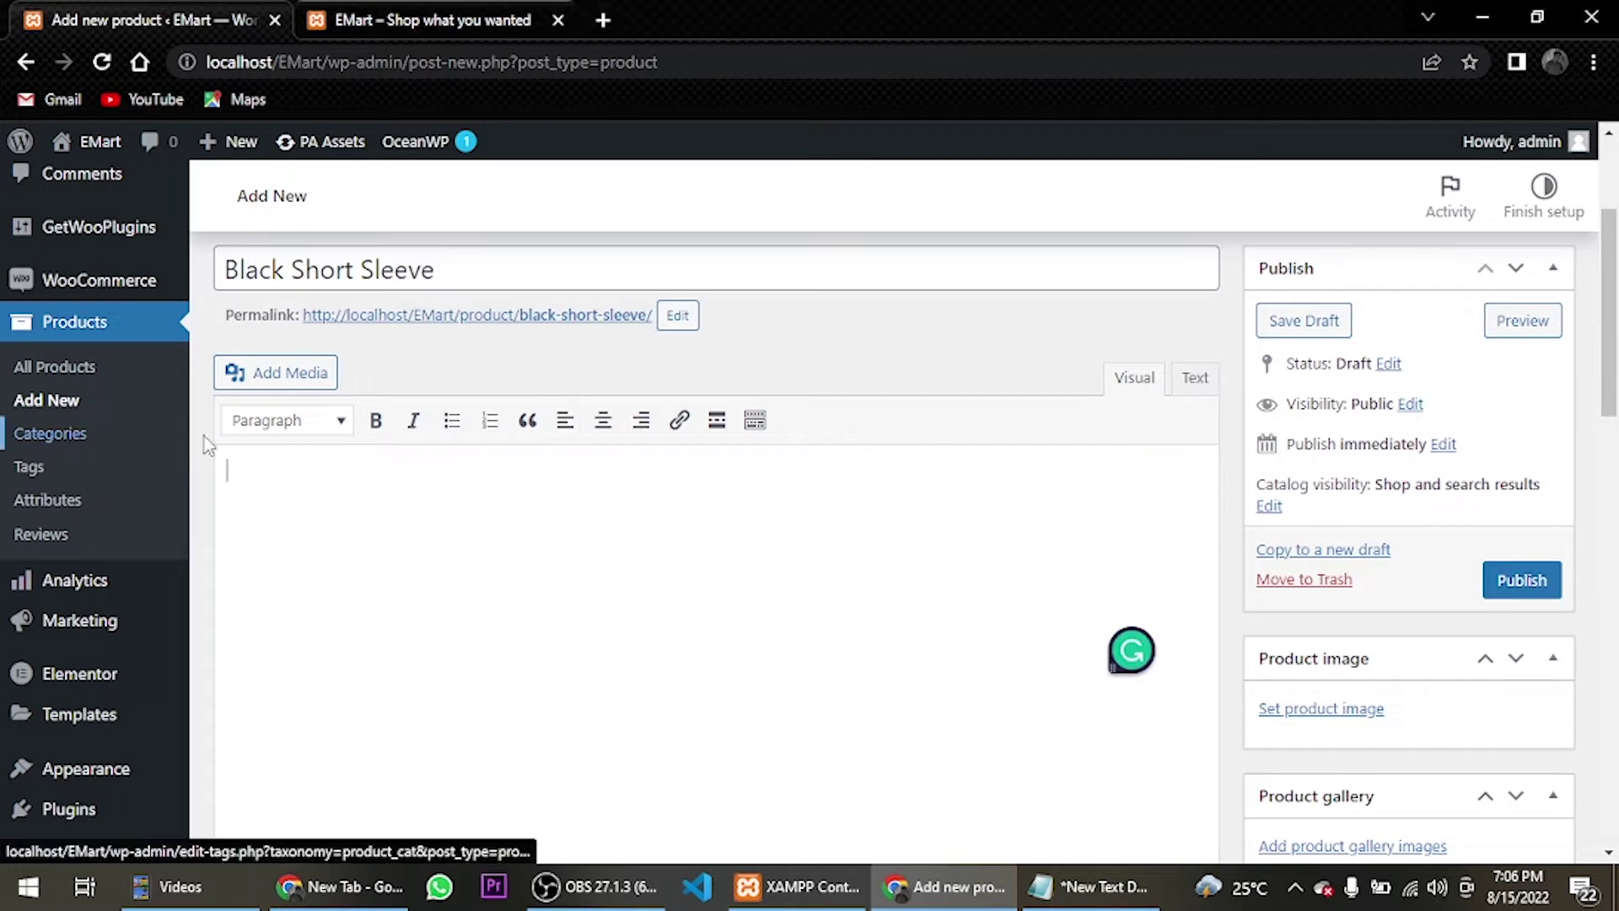
{"action": "left_click", "coordinate": [286, 372]}
{"action": "left_click", "coordinate": [390, 443]}
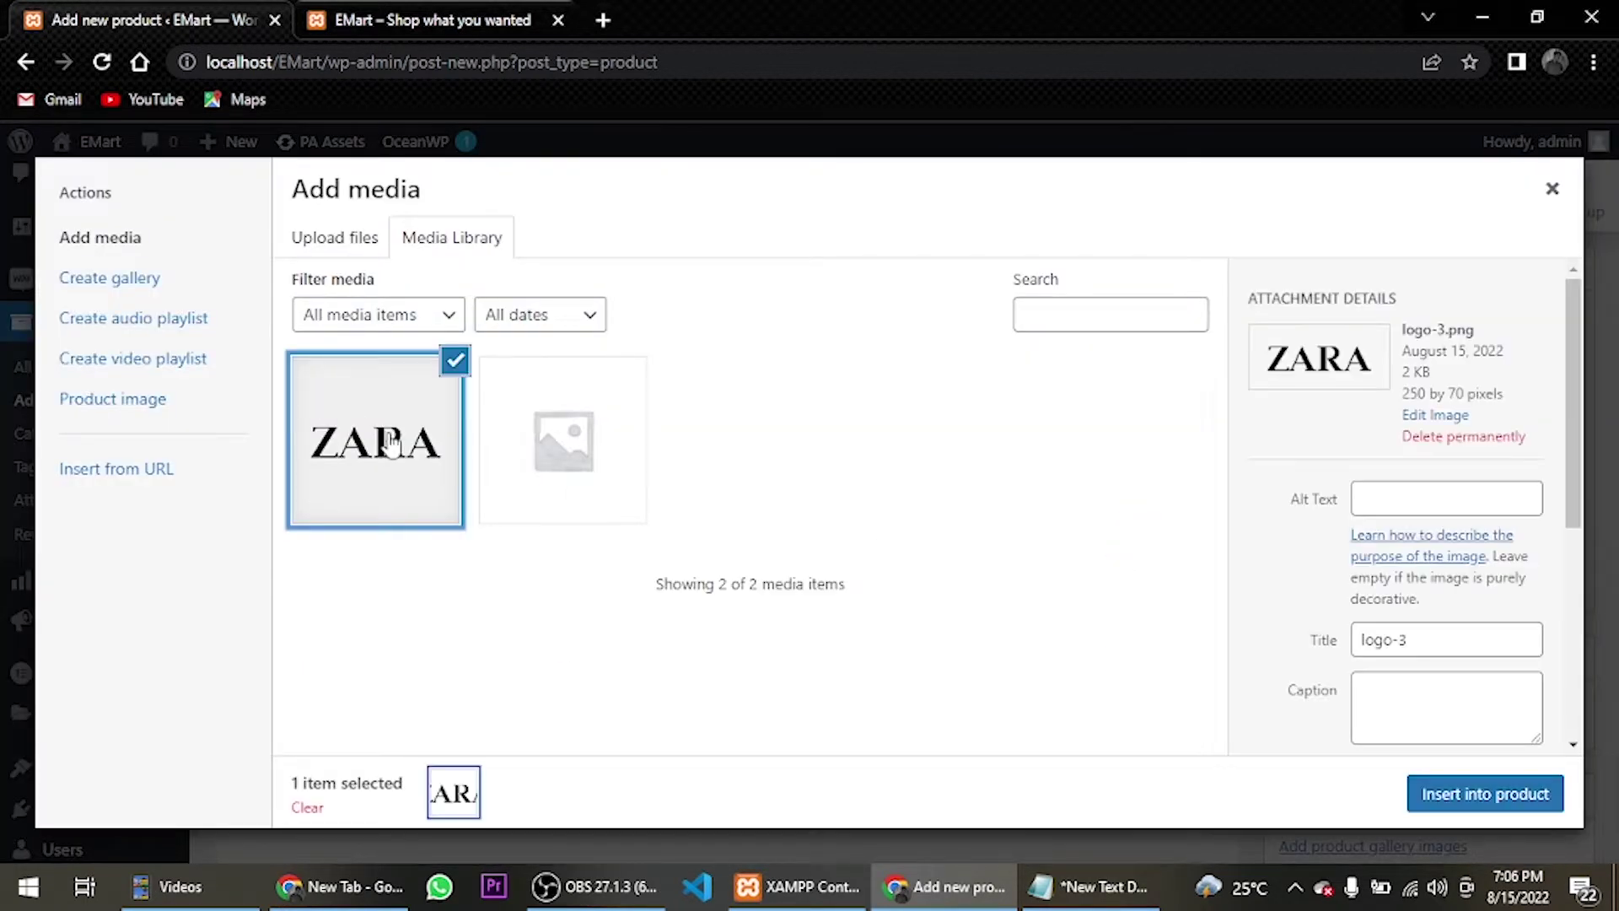
{"action": "key", "text": "Return"}
{"action": "key", "text": "ctrl+v"}
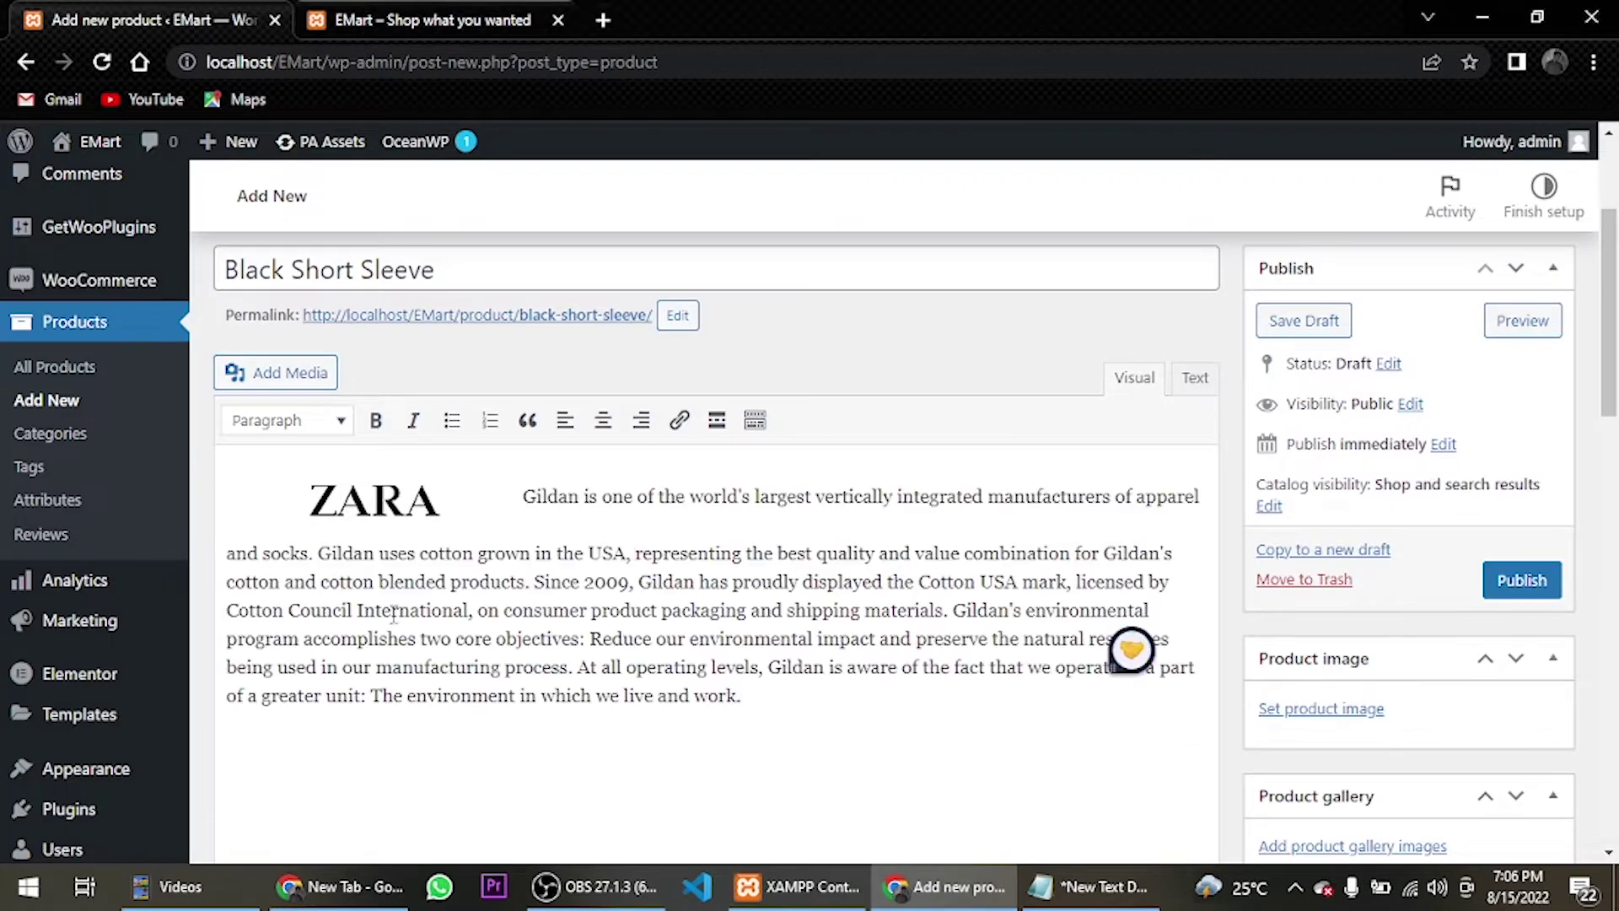
Step: Align the ZARA logo left so the description text wraps around it
{"action": "left_click", "coordinate": [460, 505]}
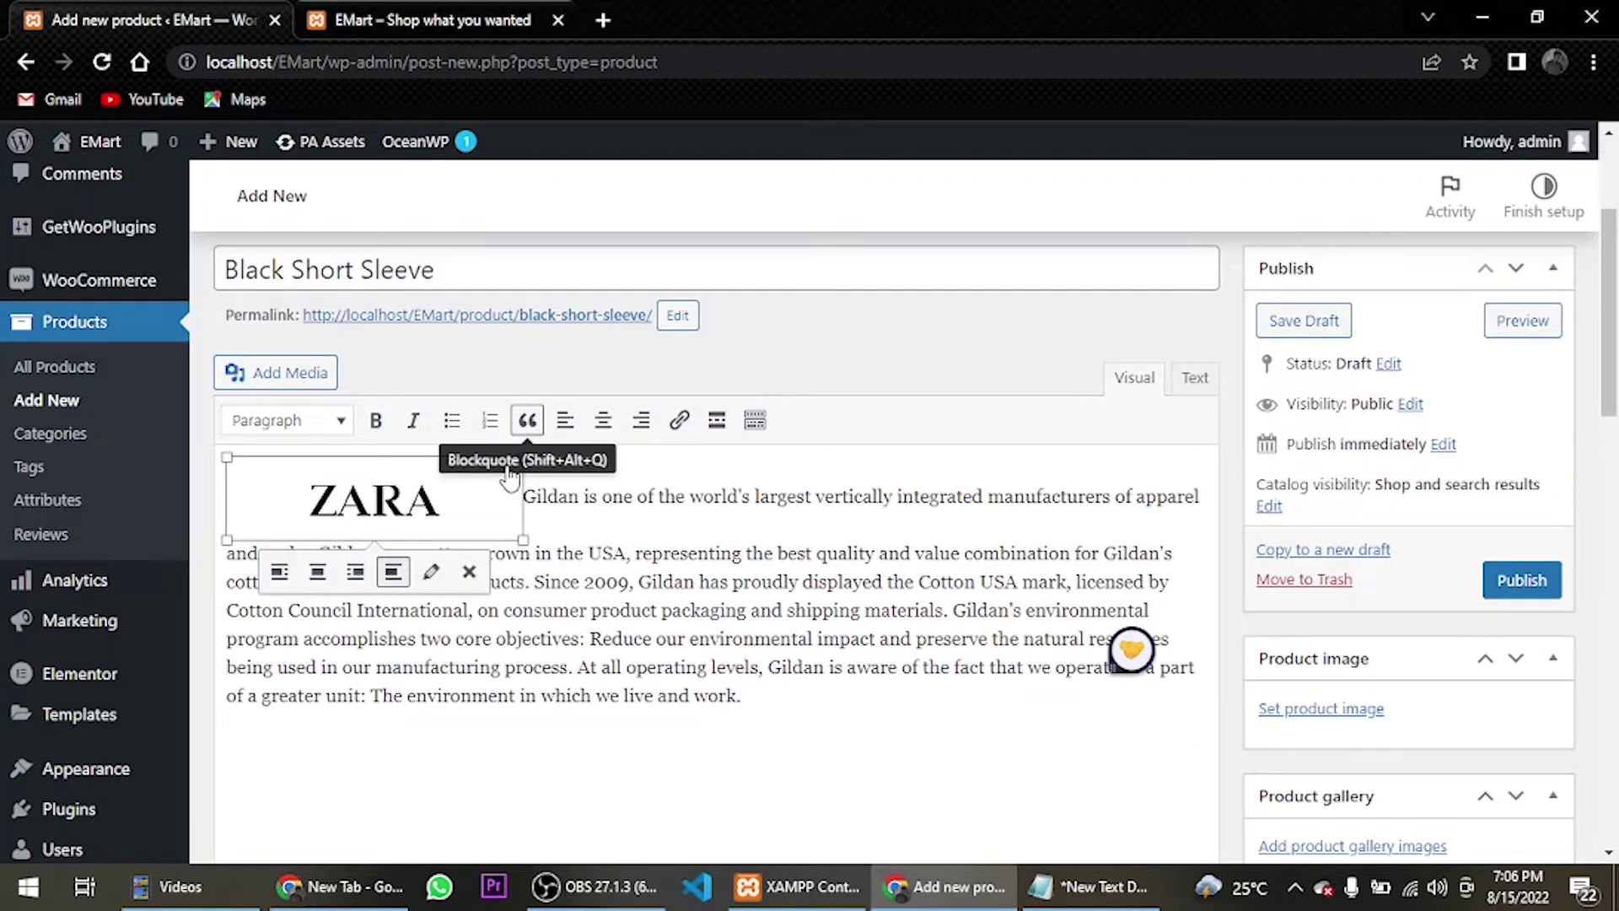
{"action": "left_click", "coordinate": [282, 575]}
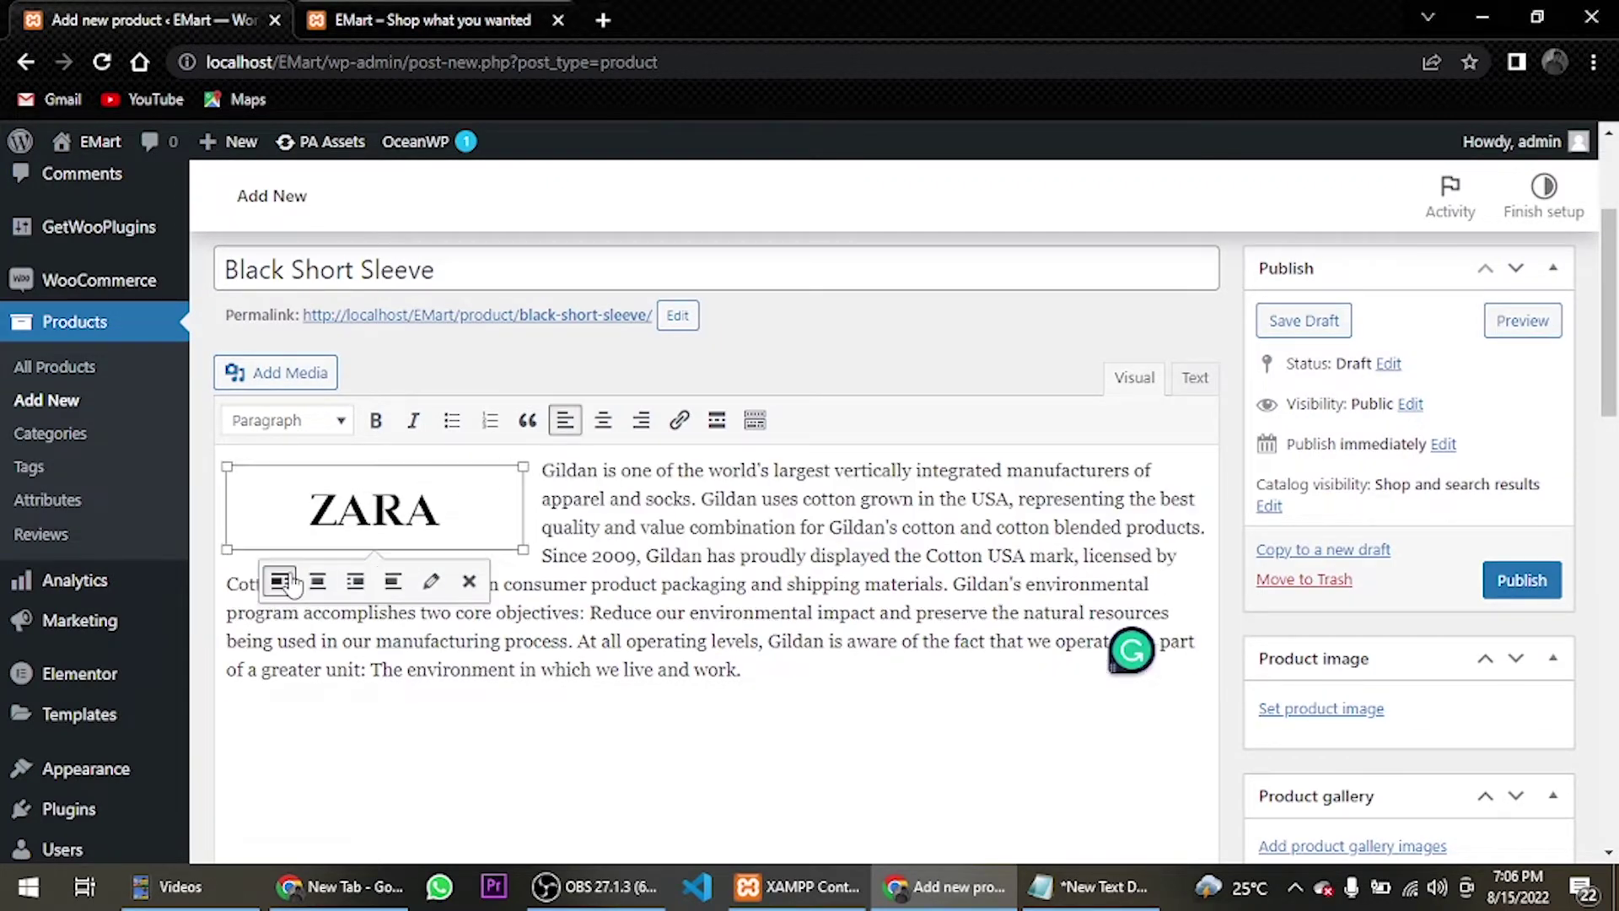
{"action": "left_click", "coordinate": [713, 732]}
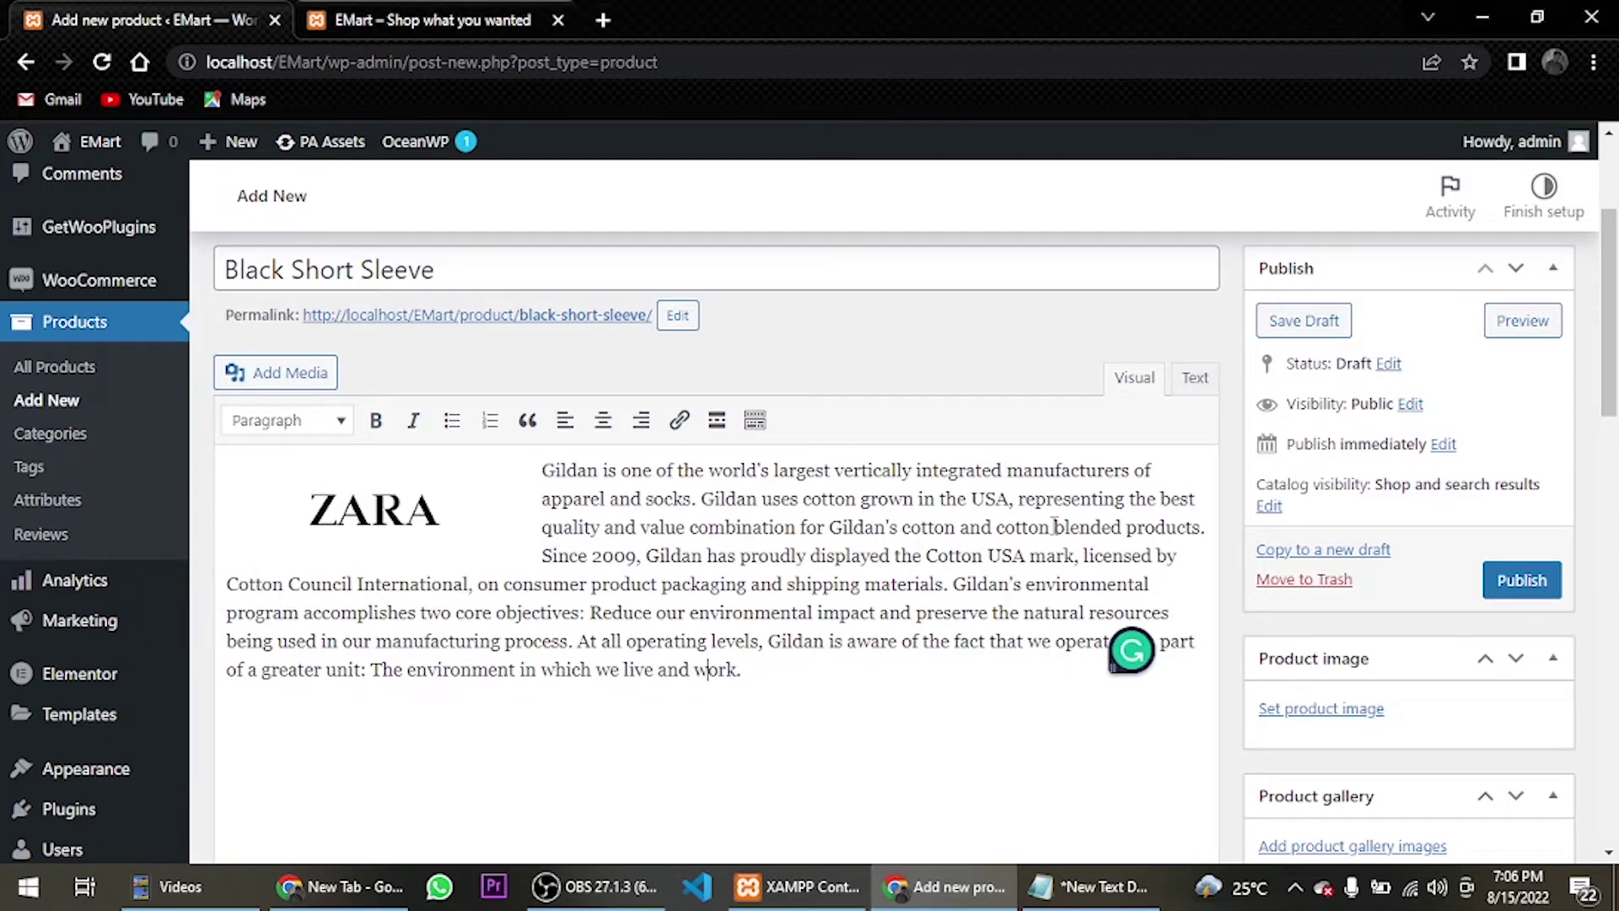
Step: Publish the Black Short Sleeve product
{"action": "scroll", "coordinate": [1054, 527], "scroll_direction": "down", "scroll_amount": 5}
{"action": "scroll", "coordinate": [1434, 506], "scroll_direction": "up", "scroll_amount": 3}
{"action": "left_click", "coordinate": [1537, 465]}
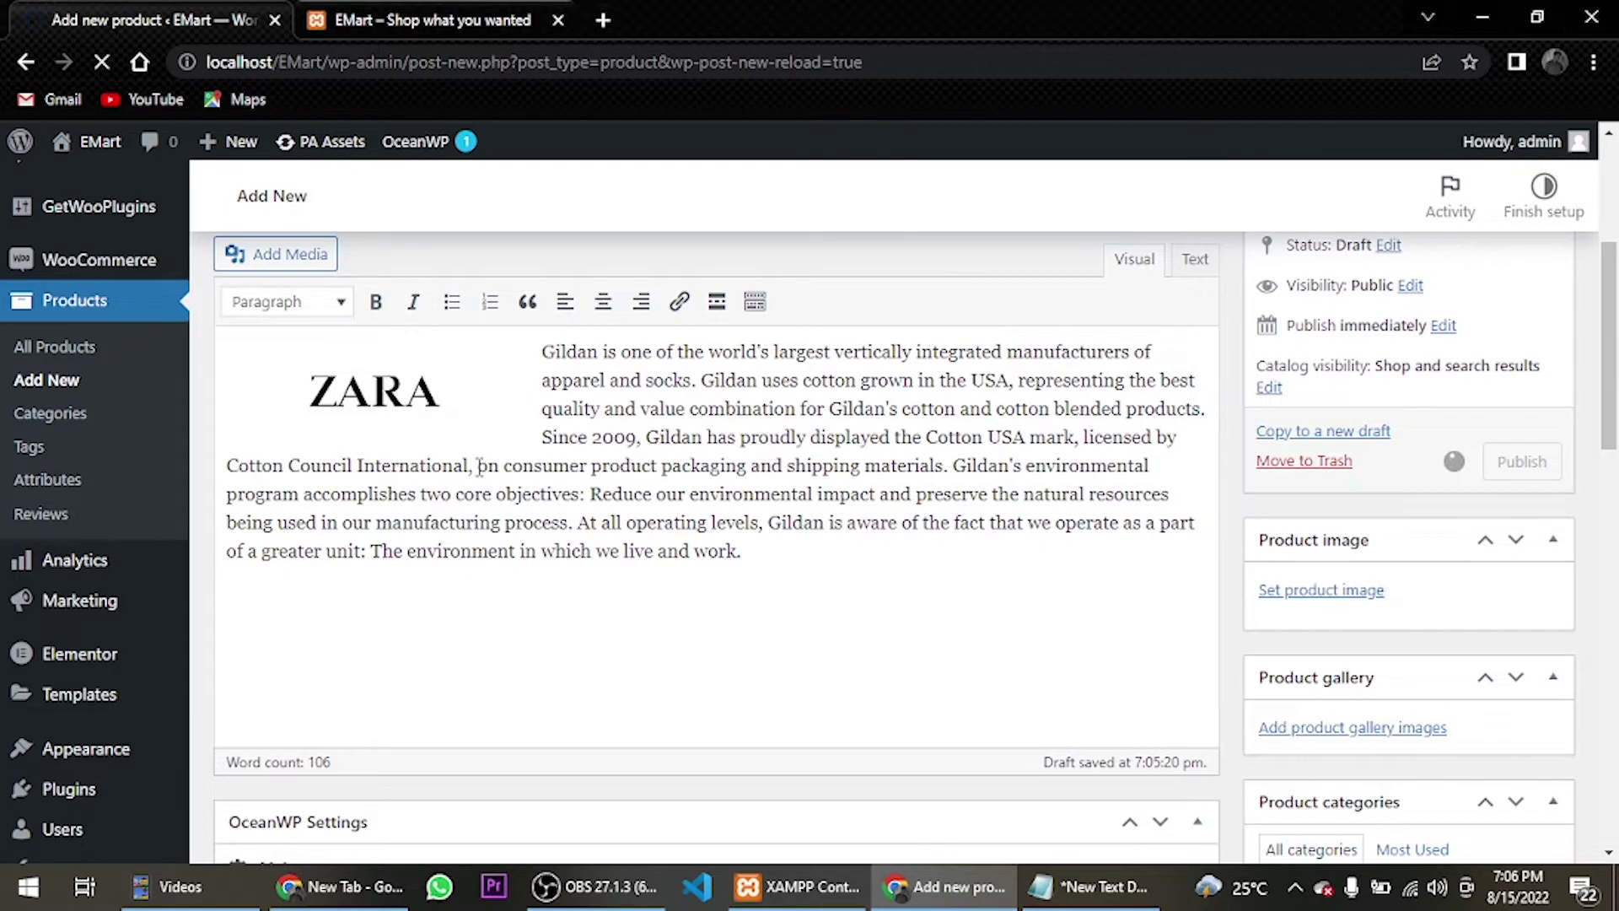
Step: Open the published product's permalink in a new tab, examine its description, and switch back to the EMart home page
{"action": "scroll", "coordinate": [481, 466], "scroll_direction": "up", "scroll_amount": 5}
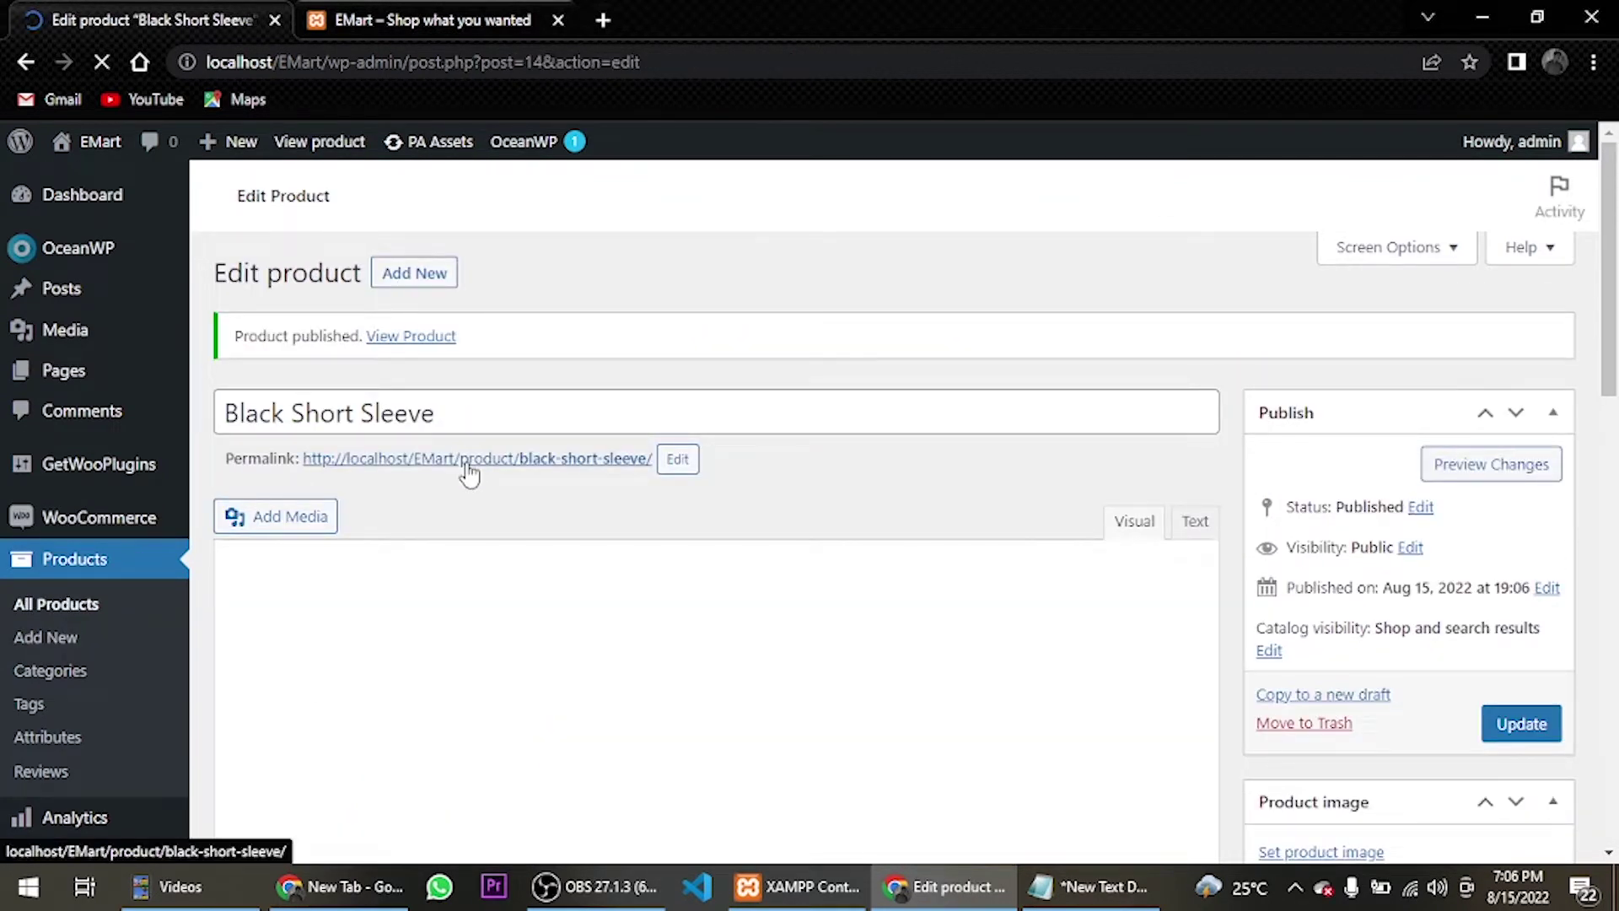
{"action": "right_click", "coordinate": [469, 475]}
{"action": "left_click", "coordinate": [539, 473]}
{"action": "scroll", "coordinate": [776, 396], "scroll_direction": "down", "scroll_amount": 5}
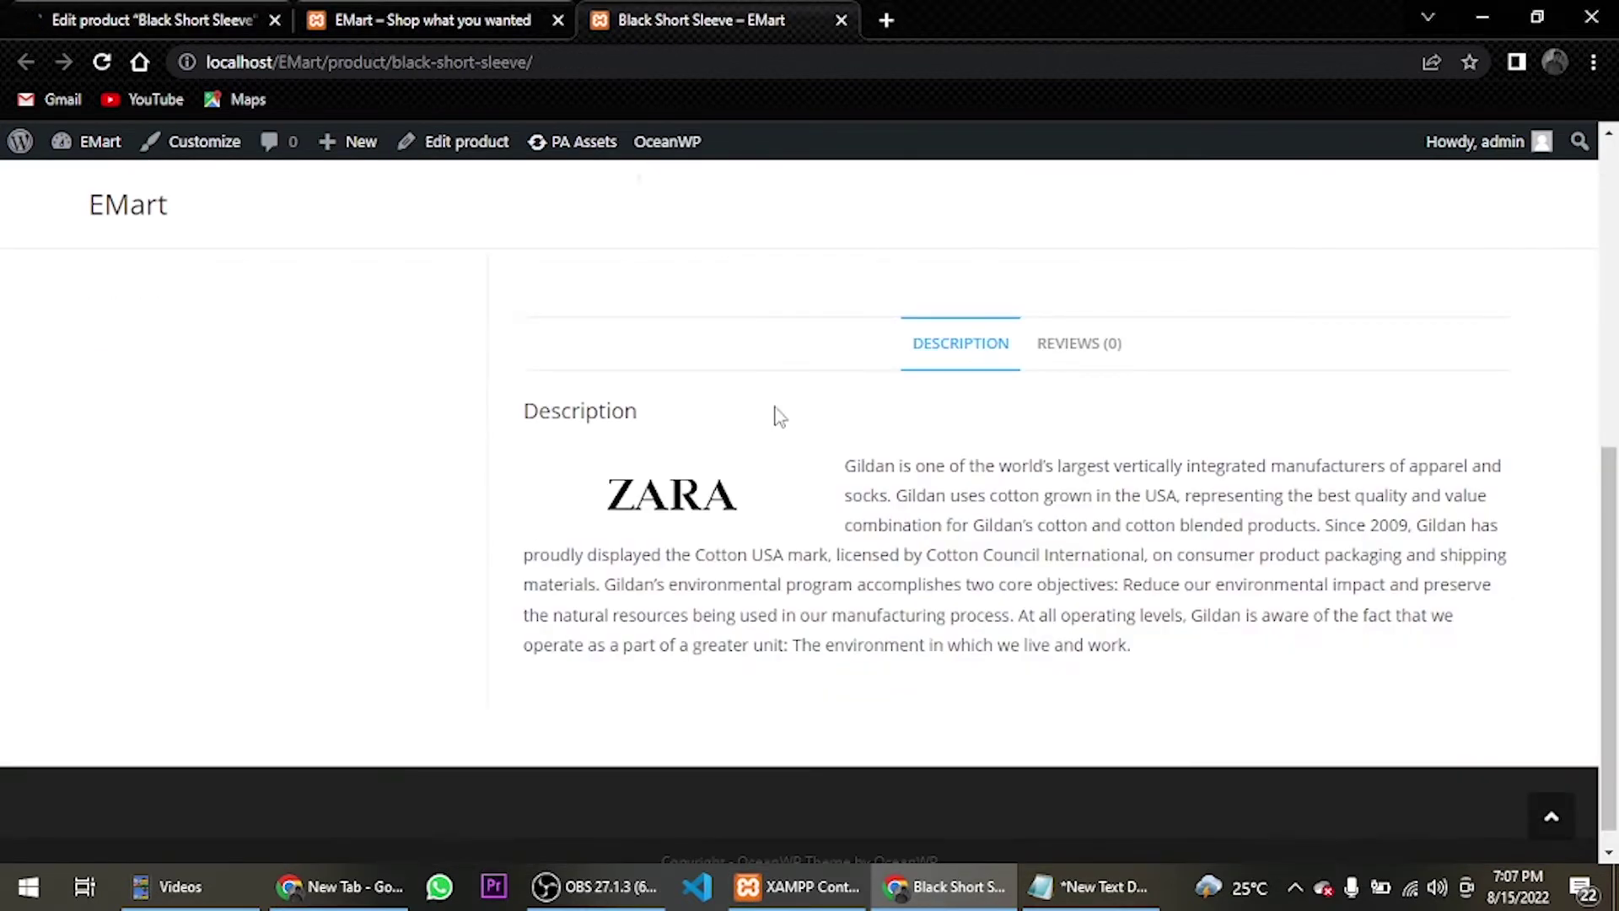
{"action": "scroll", "coordinate": [777, 416], "scroll_direction": "up", "scroll_amount": 5}
{"action": "scroll", "coordinate": [780, 416], "scroll_direction": "down", "scroll_amount": 6}
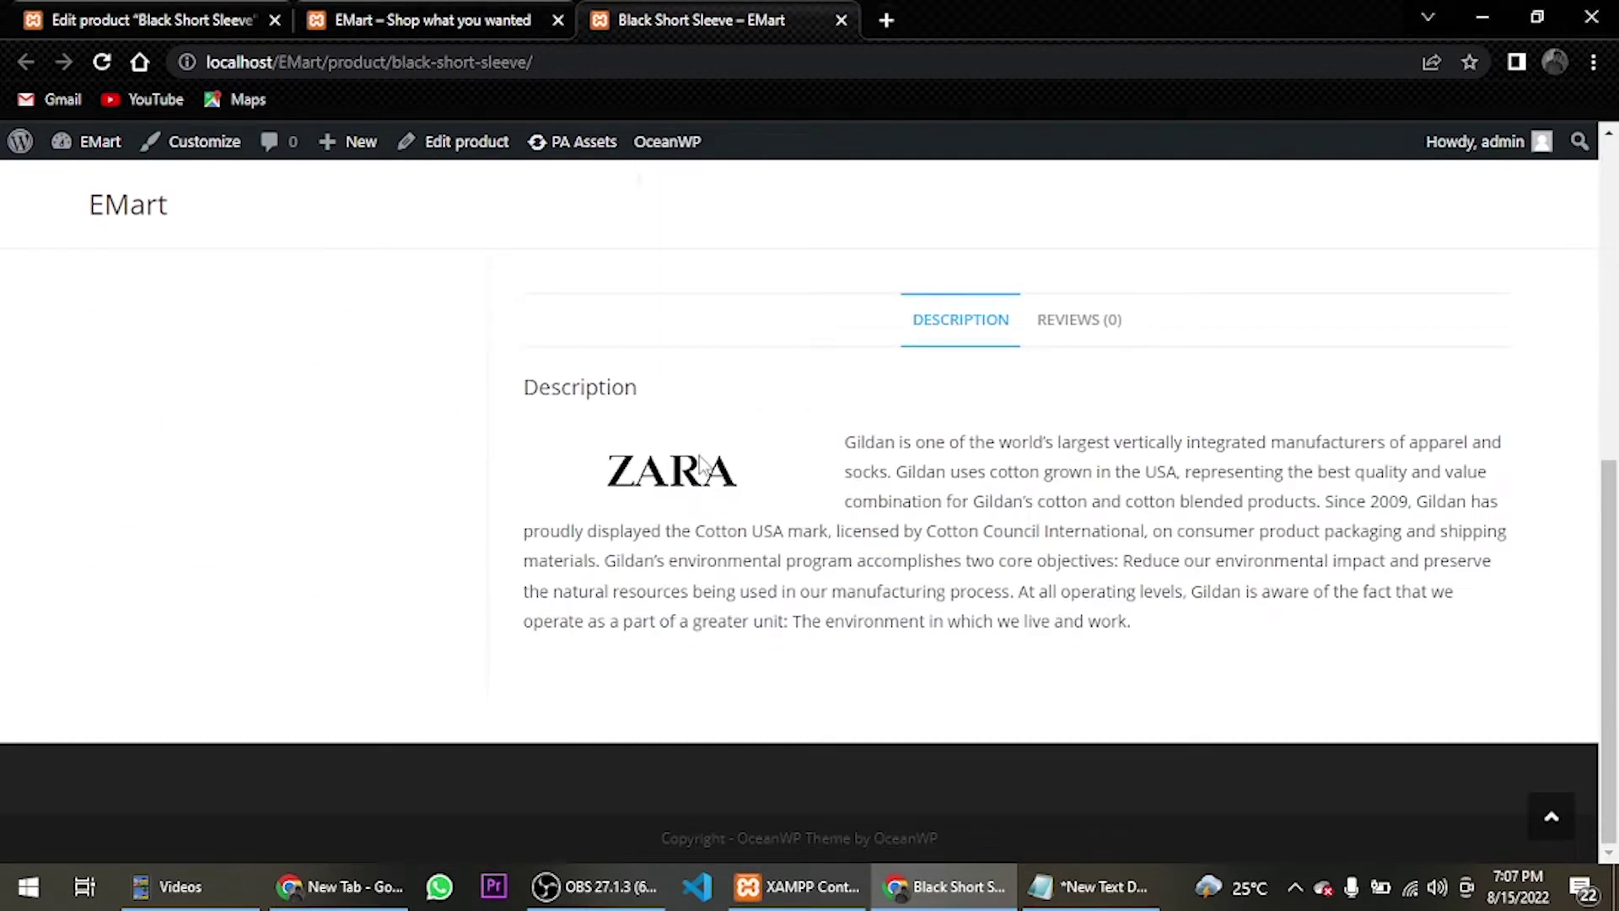
{"action": "scroll", "coordinate": [727, 314], "scroll_direction": "up", "scroll_amount": 6}
{"action": "key", "text": "ctrl+shift+Tab"}
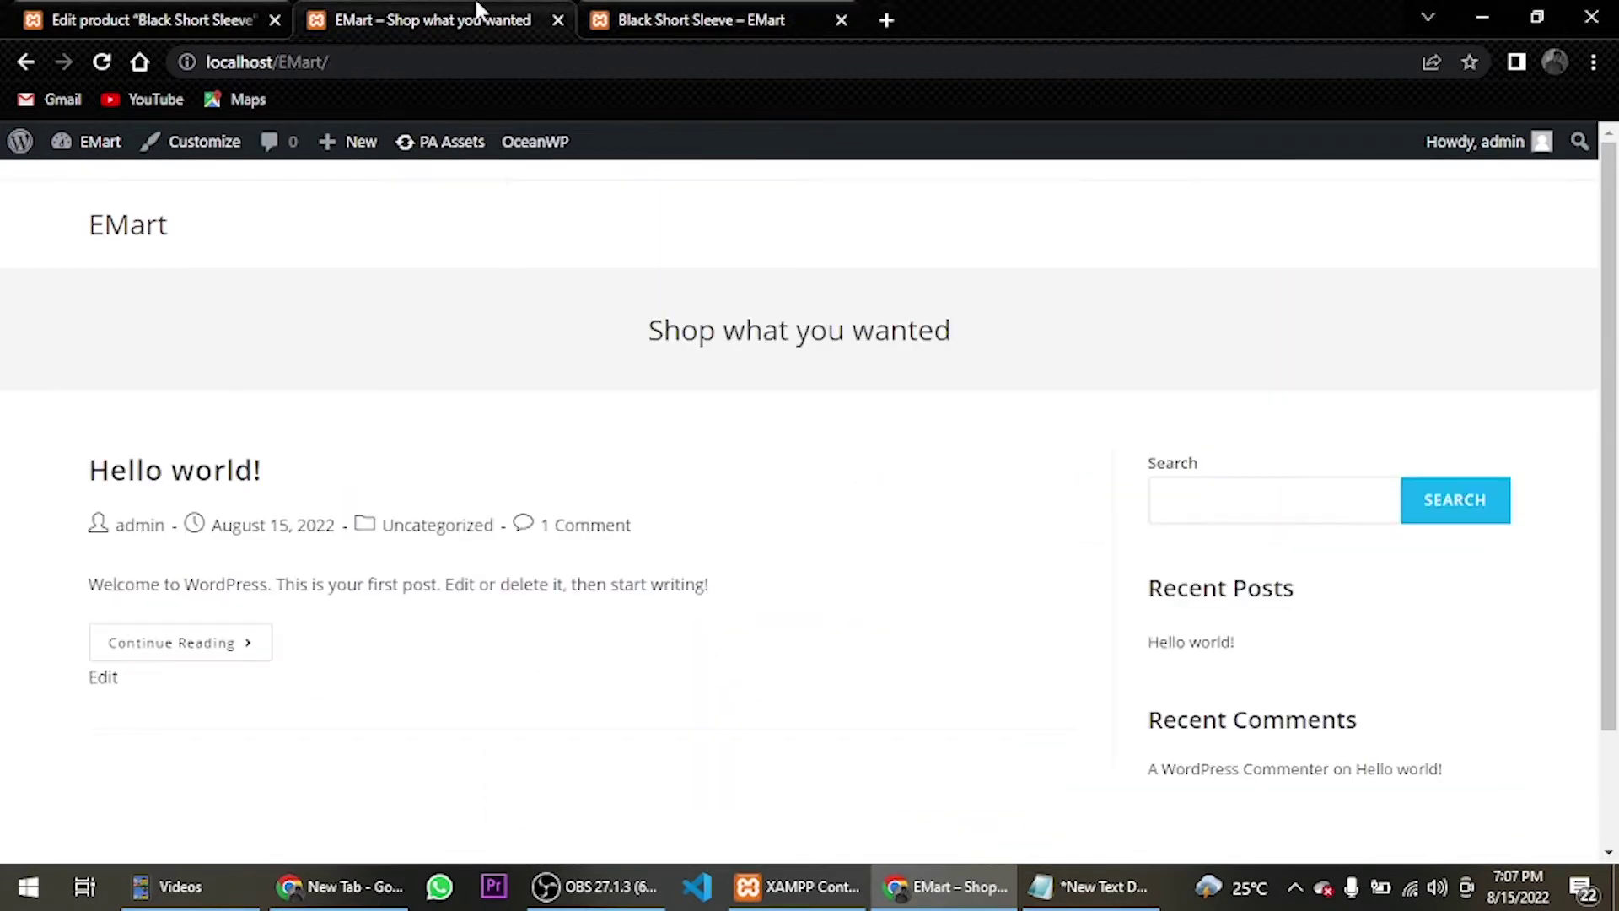
Step: Return to editing the Black Short Sleeve product and set its regular price to 1150 and sale price to 1000
{"action": "key", "text": "ctrl+shift+Tab"}
{"action": "scroll", "coordinate": [625, 563], "scroll_direction": "down", "scroll_amount": 12}
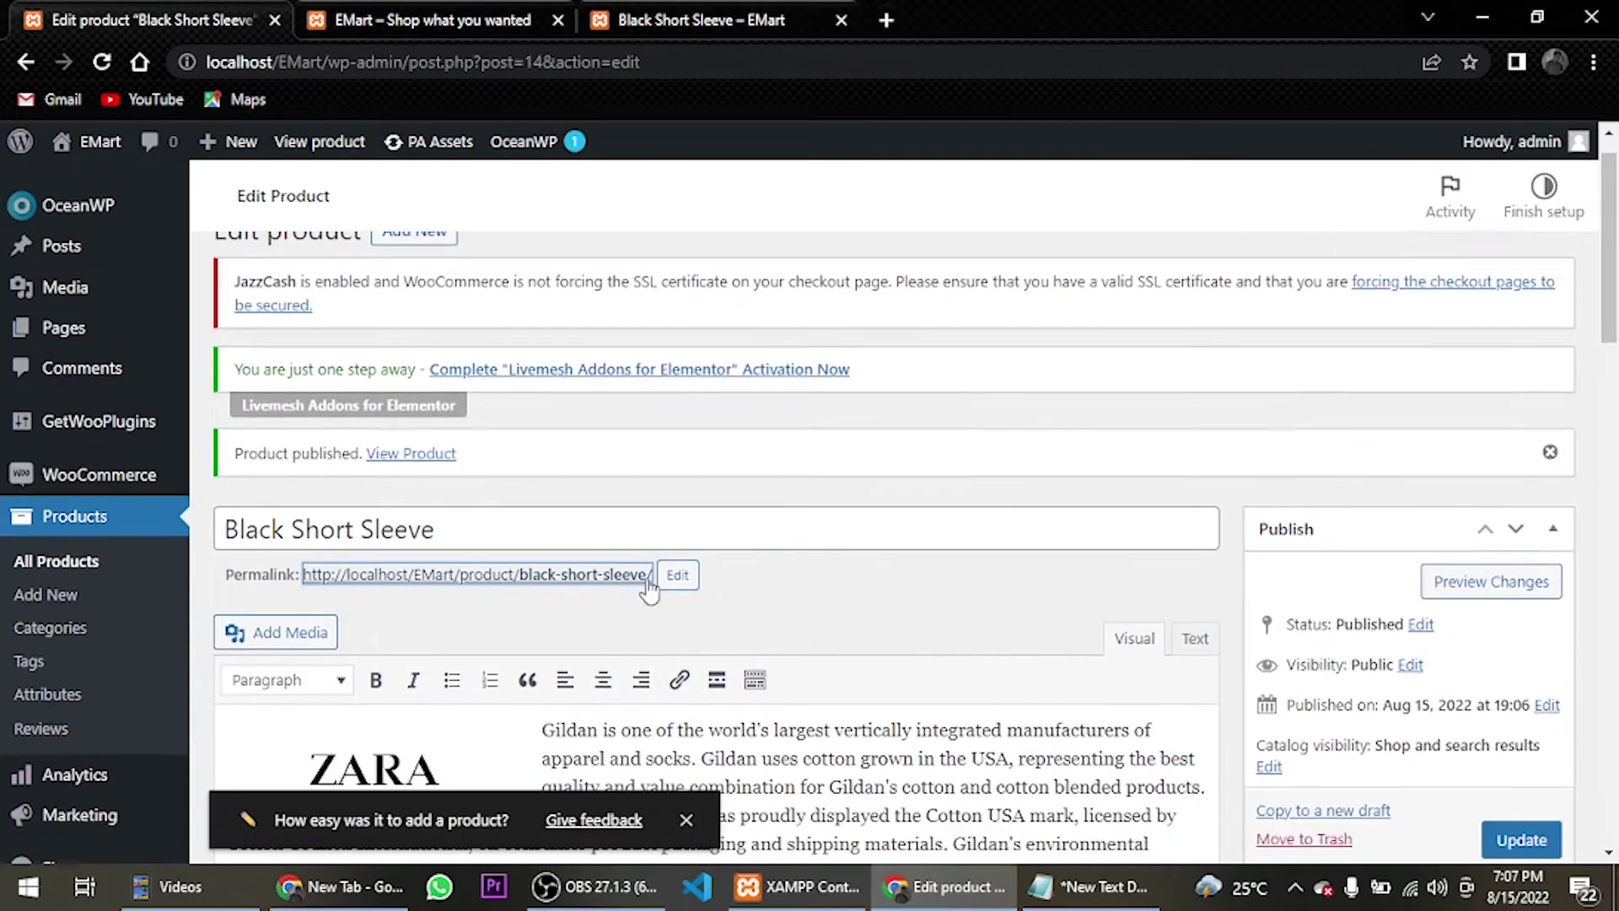
{"action": "scroll", "coordinate": [459, 466], "scroll_direction": "up", "scroll_amount": 3}
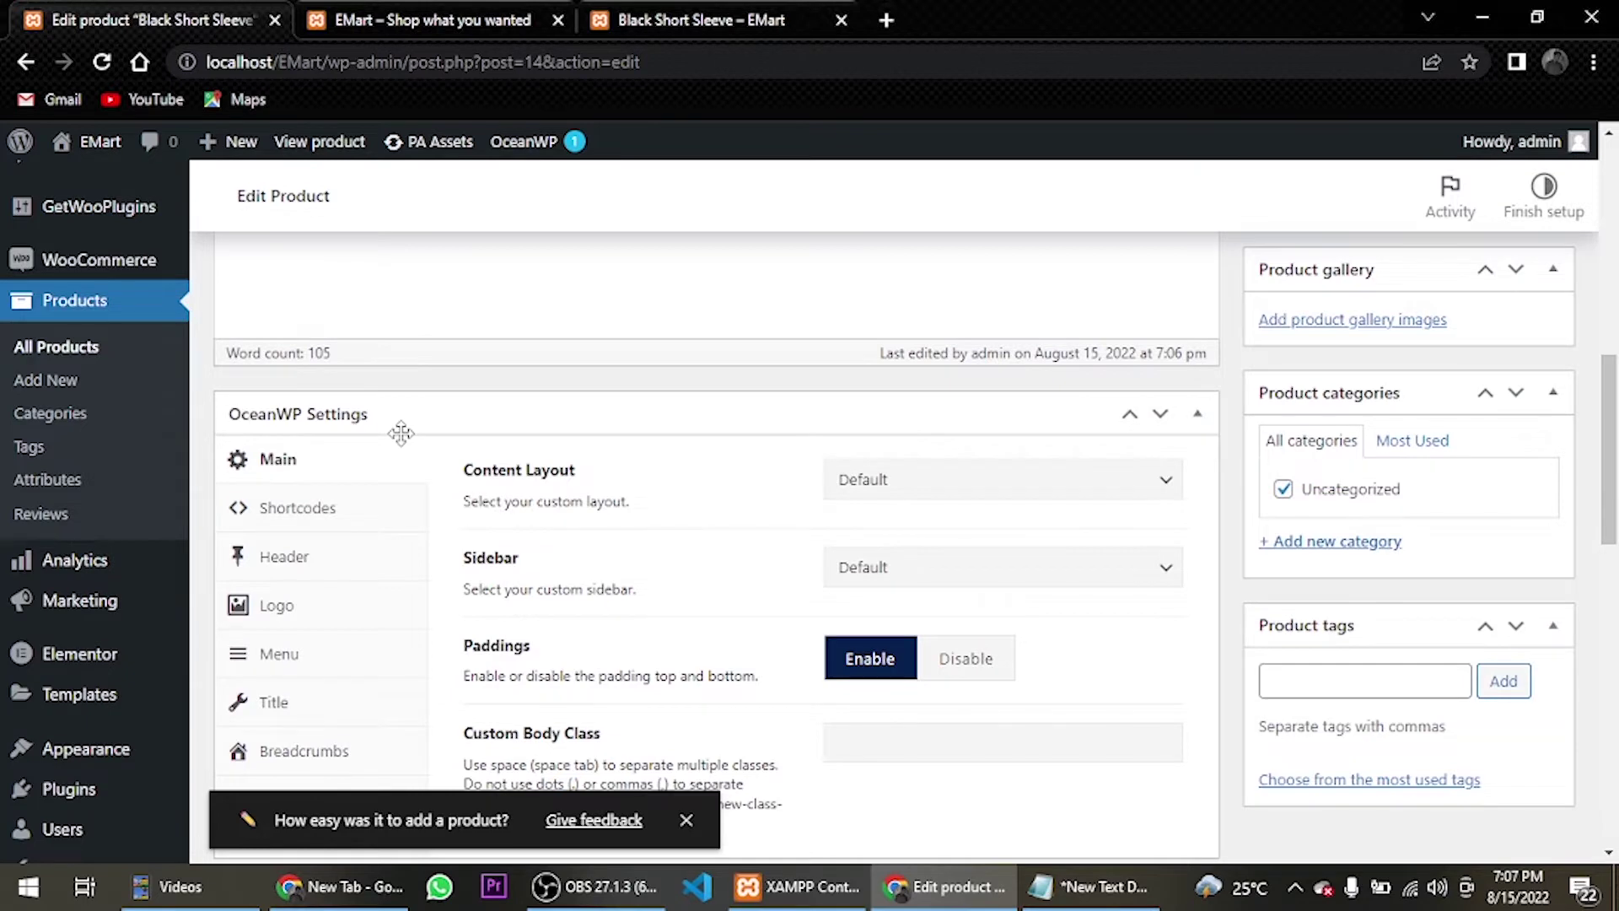
{"action": "scroll", "coordinate": [402, 434], "scroll_direction": "down", "scroll_amount": 6}
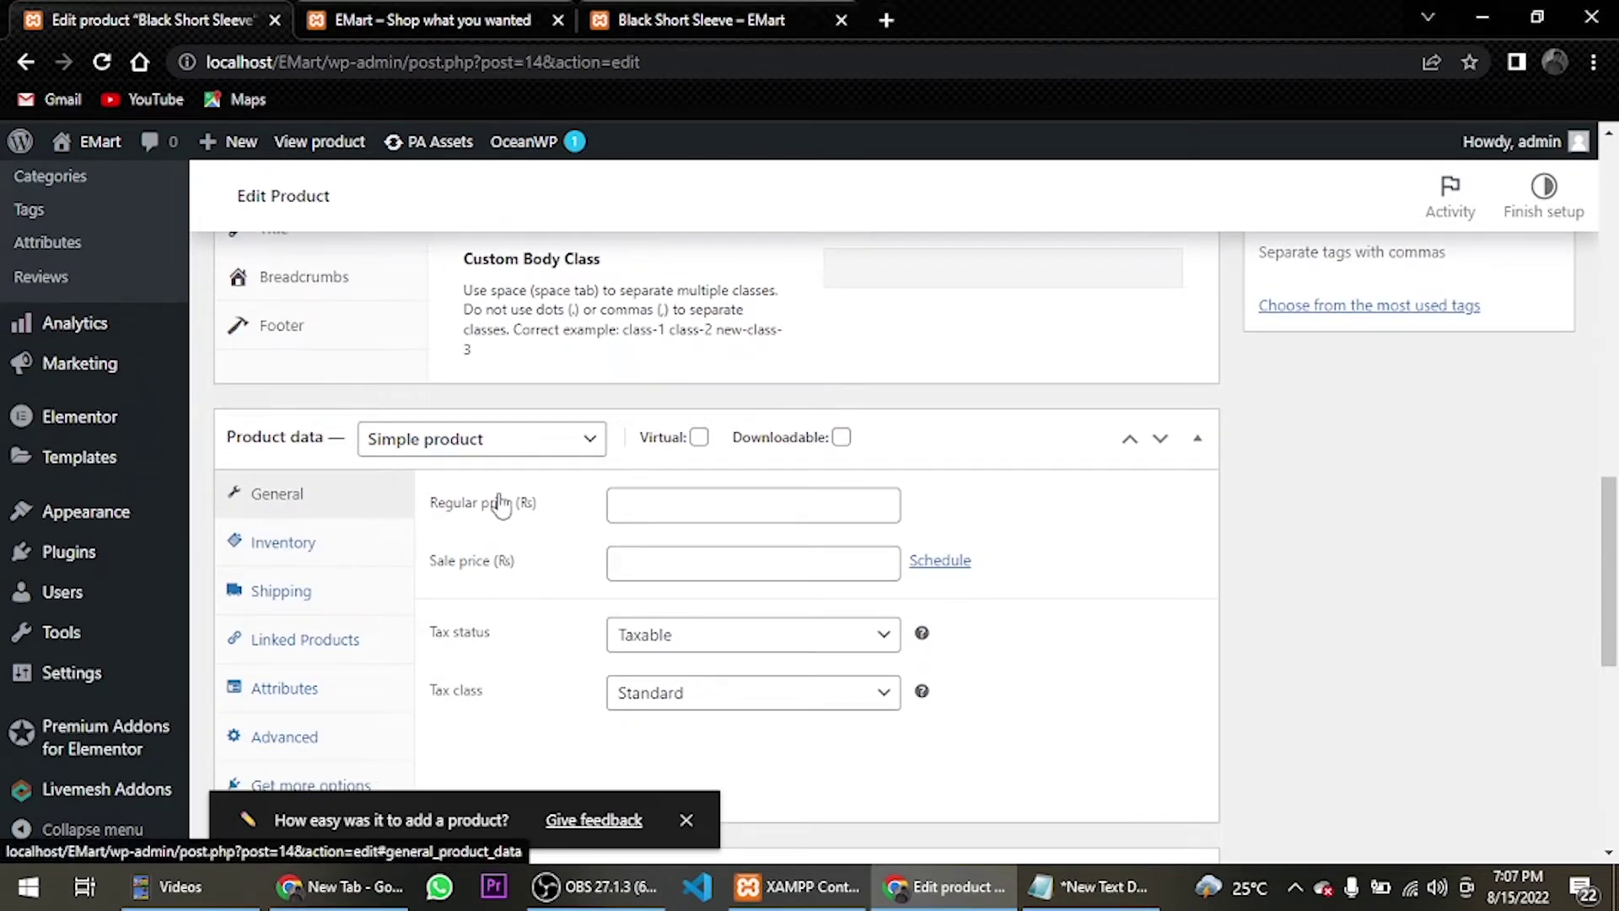
{"action": "left_click", "coordinate": [703, 497]}
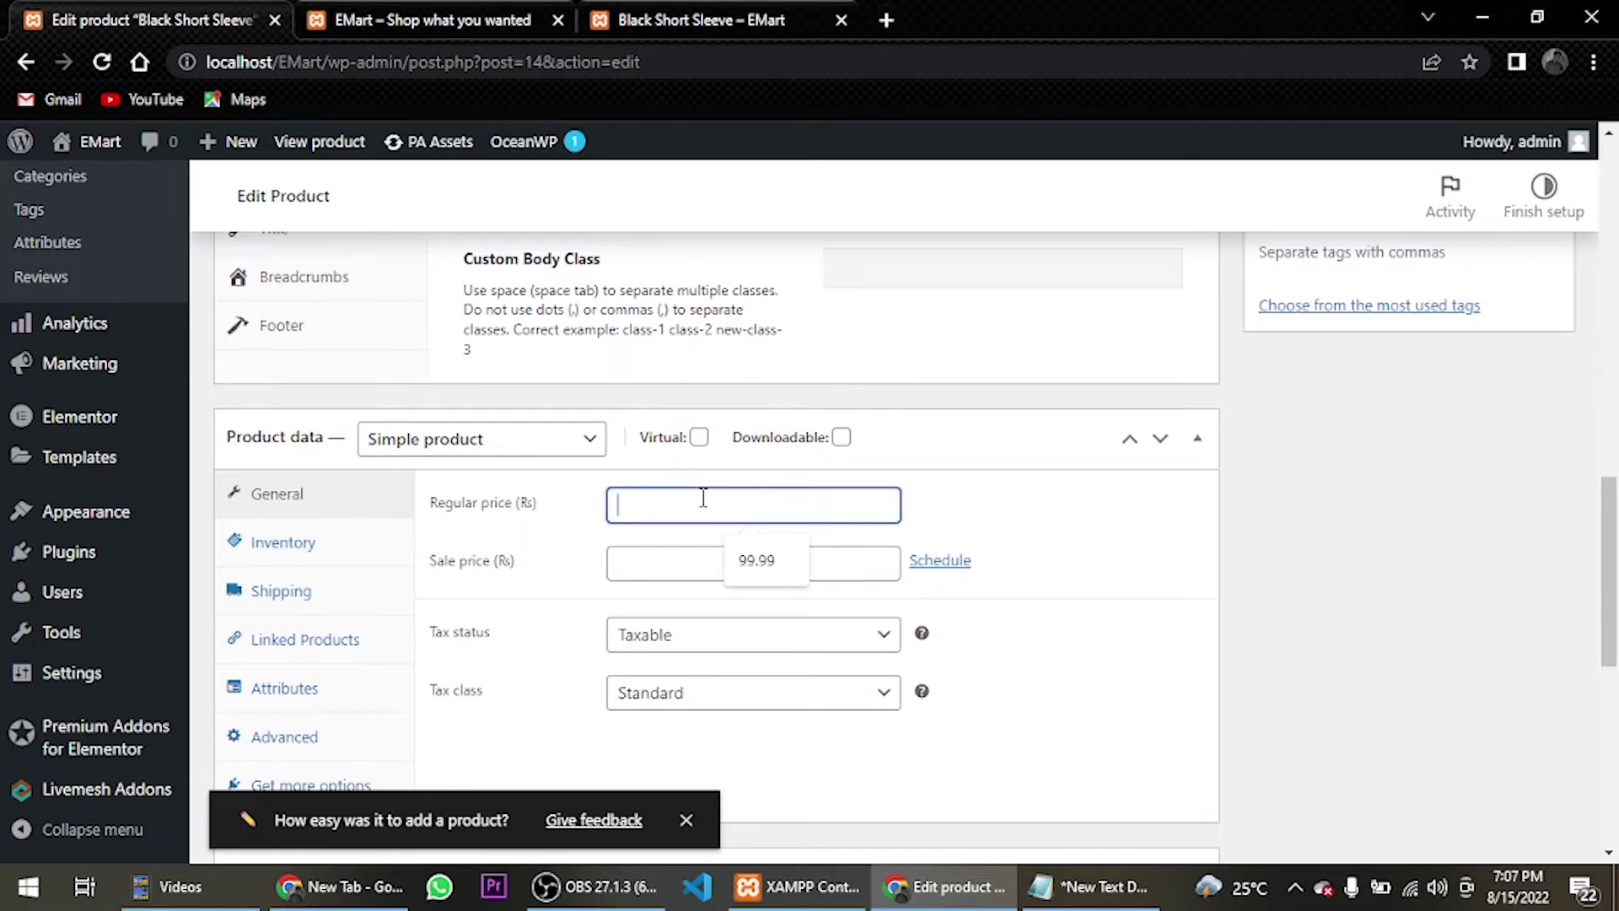
{"action": "type", "text": "1150"}
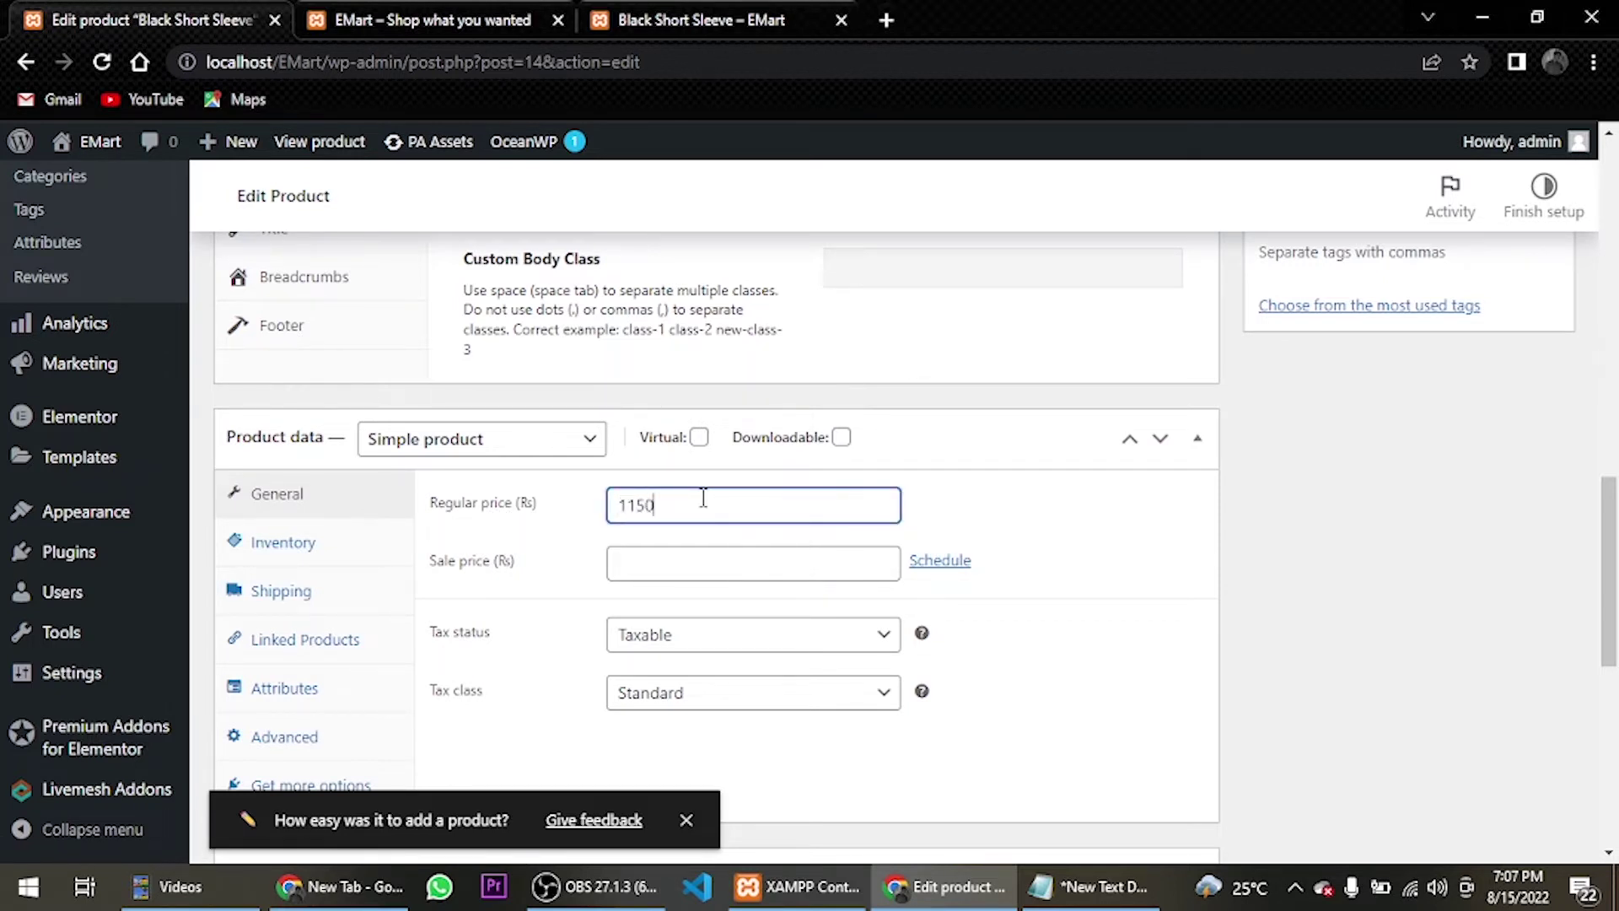
{"action": "key", "text": "Tab"}
{"action": "key", "text": "Tab"}
{"action": "key", "text": "Tab"}
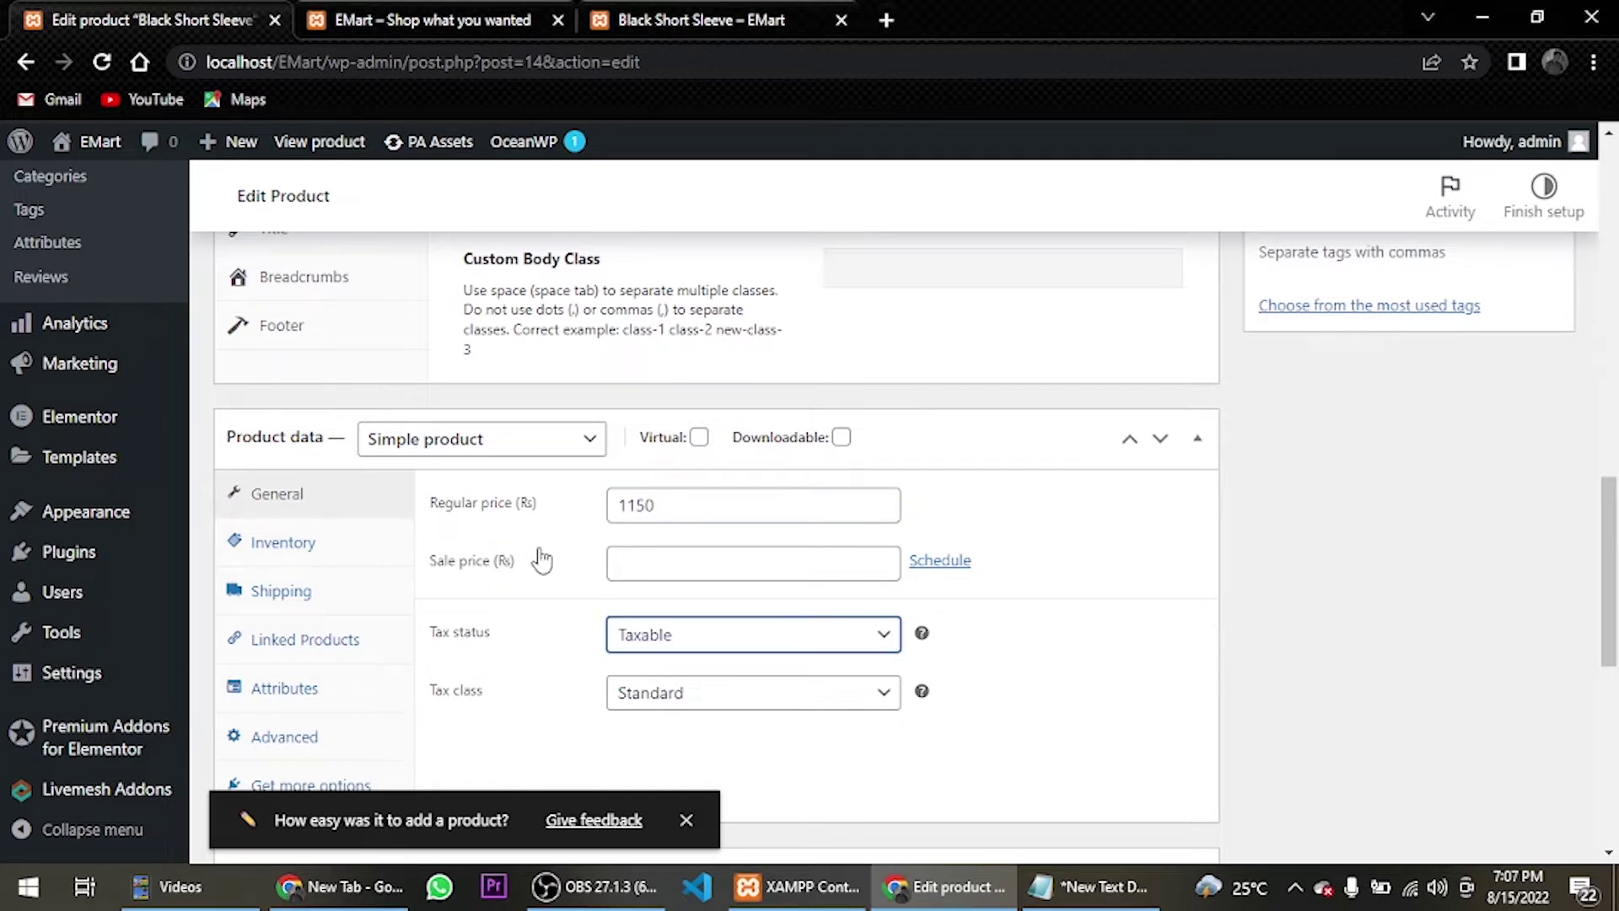
{"action": "left_click", "coordinate": [670, 556]}
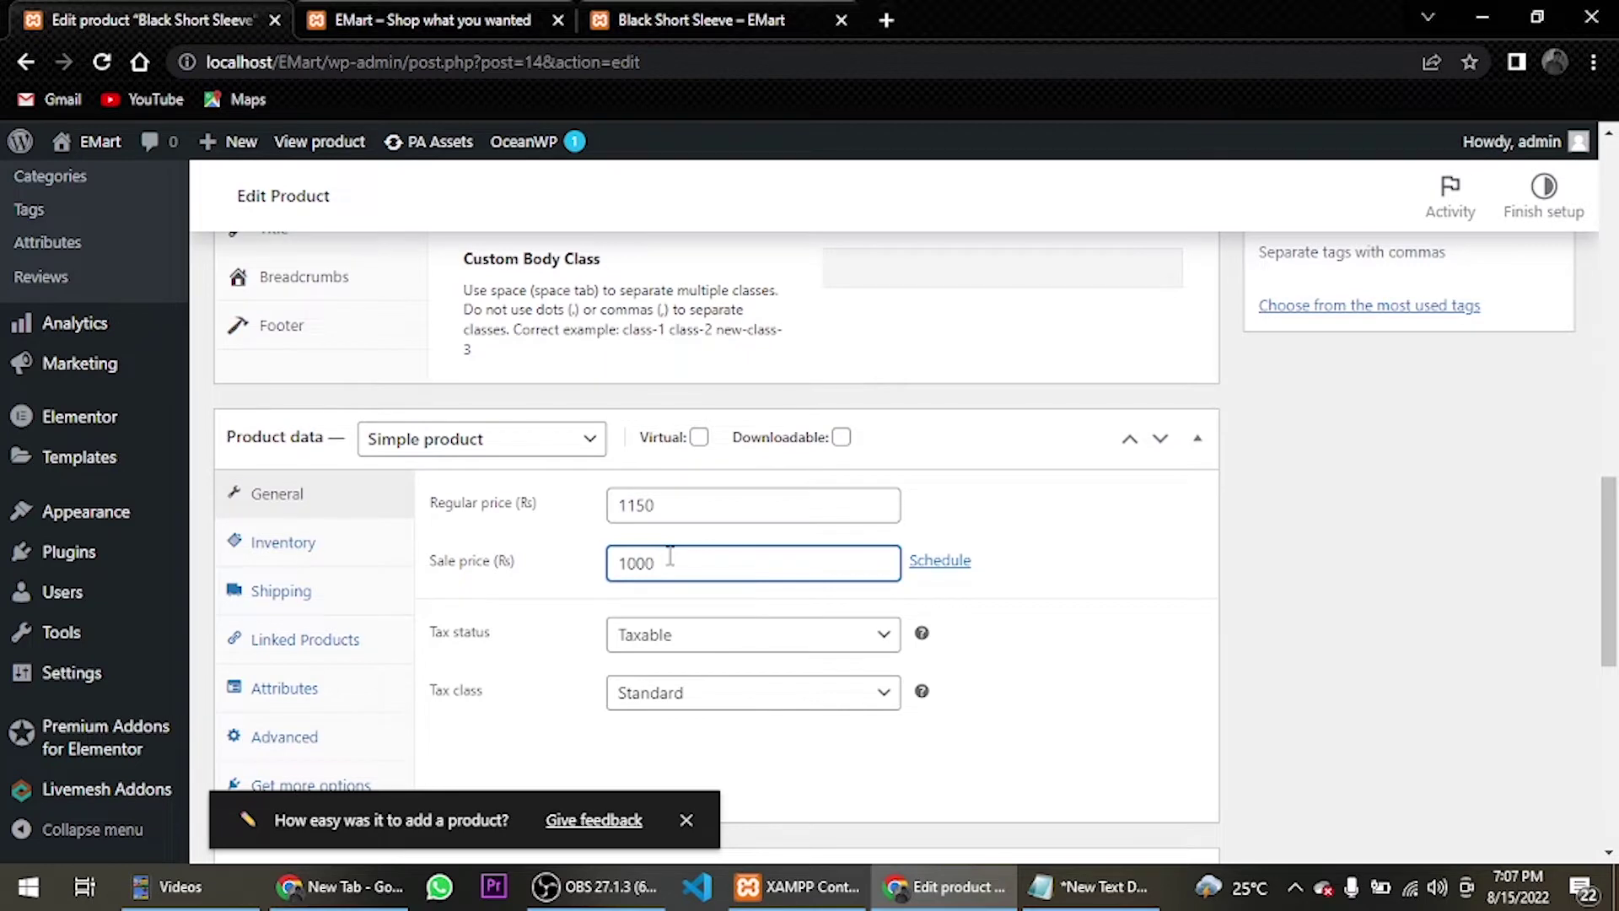
Step: Schedule the sale price from 2022-08-13 to 2022-08-31
{"action": "left_click", "coordinate": [939, 560]}
{"action": "scroll", "coordinate": [661, 601], "scroll_direction": "down", "scroll_amount": 1}
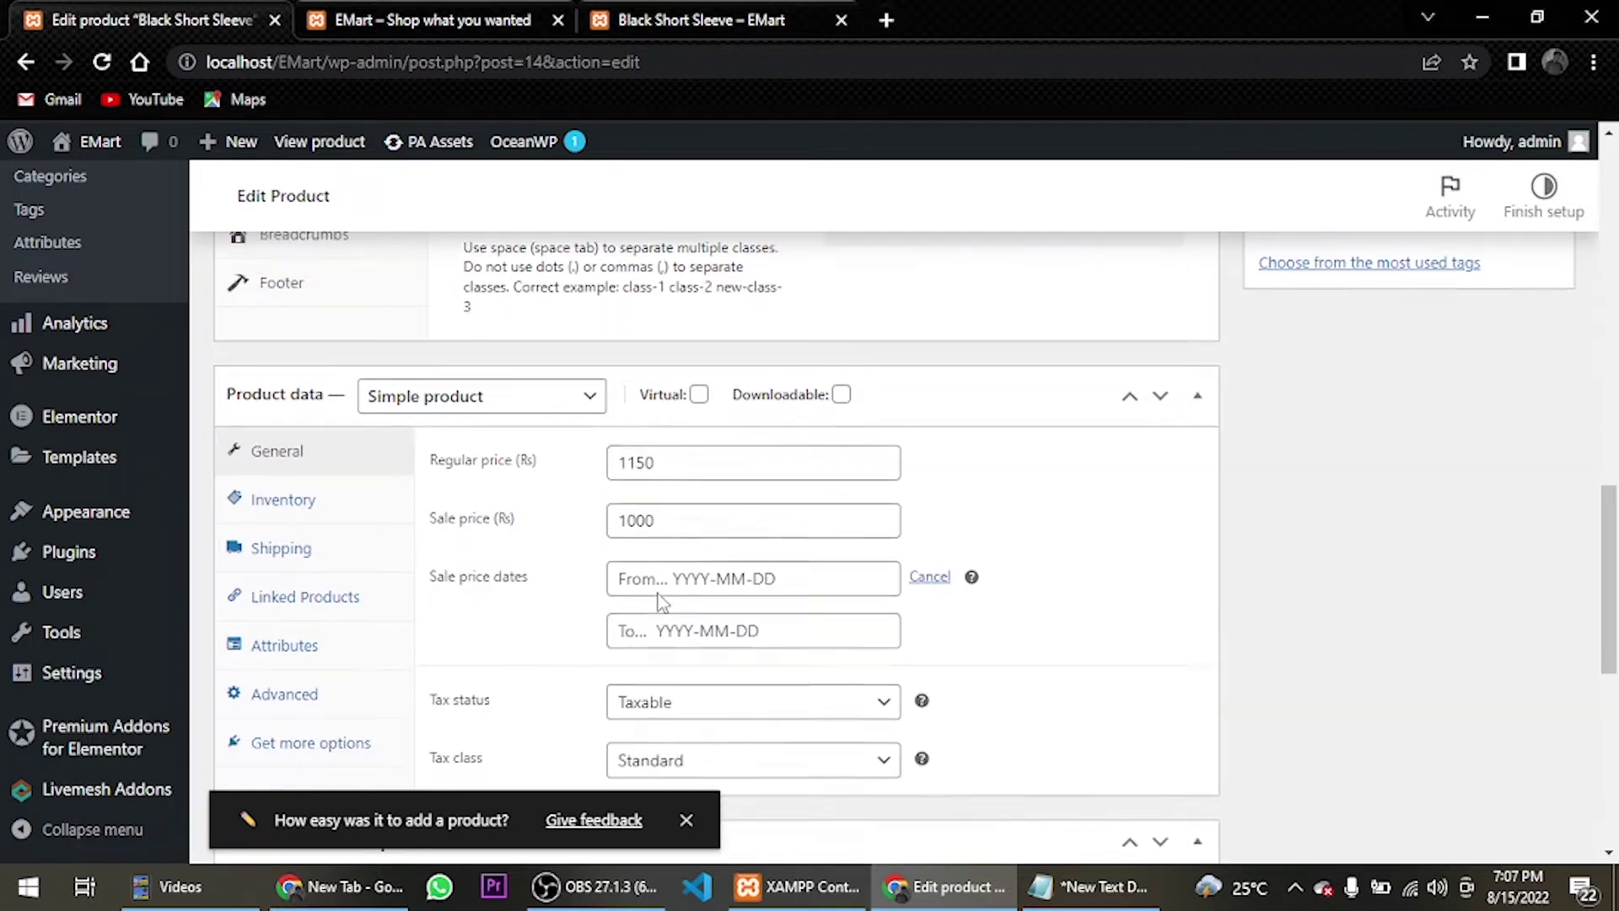
{"action": "scroll", "coordinate": [658, 604], "scroll_direction": "up", "scroll_amount": 1}
{"action": "left_click", "coordinate": [670, 622]}
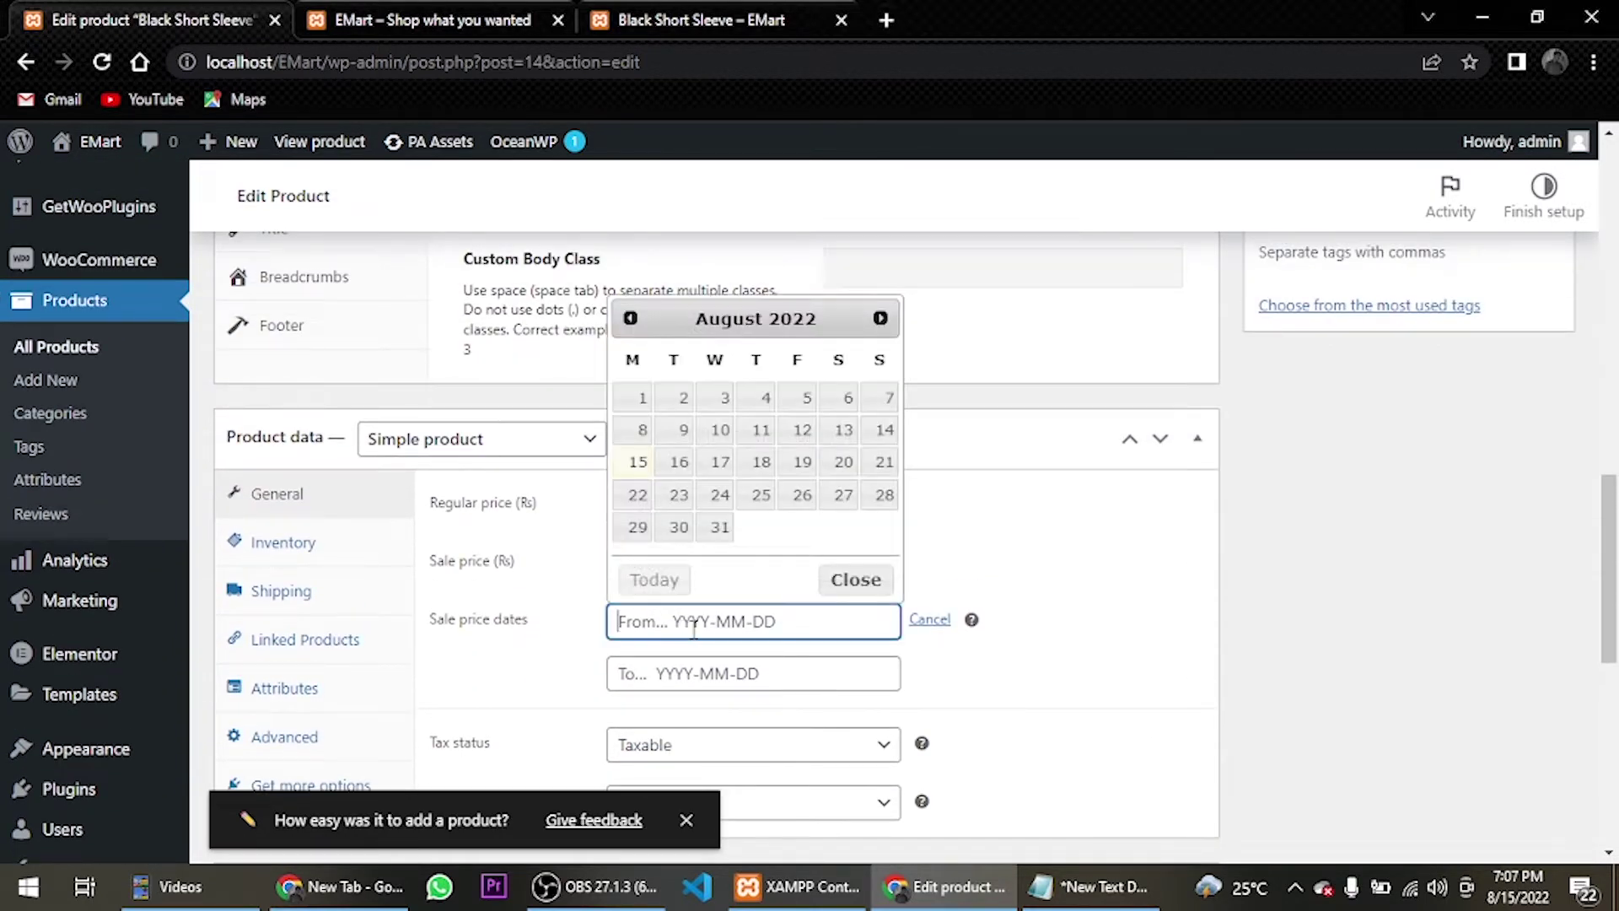
{"action": "left_click", "coordinate": [844, 430]}
{"action": "left_click", "coordinate": [771, 672]}
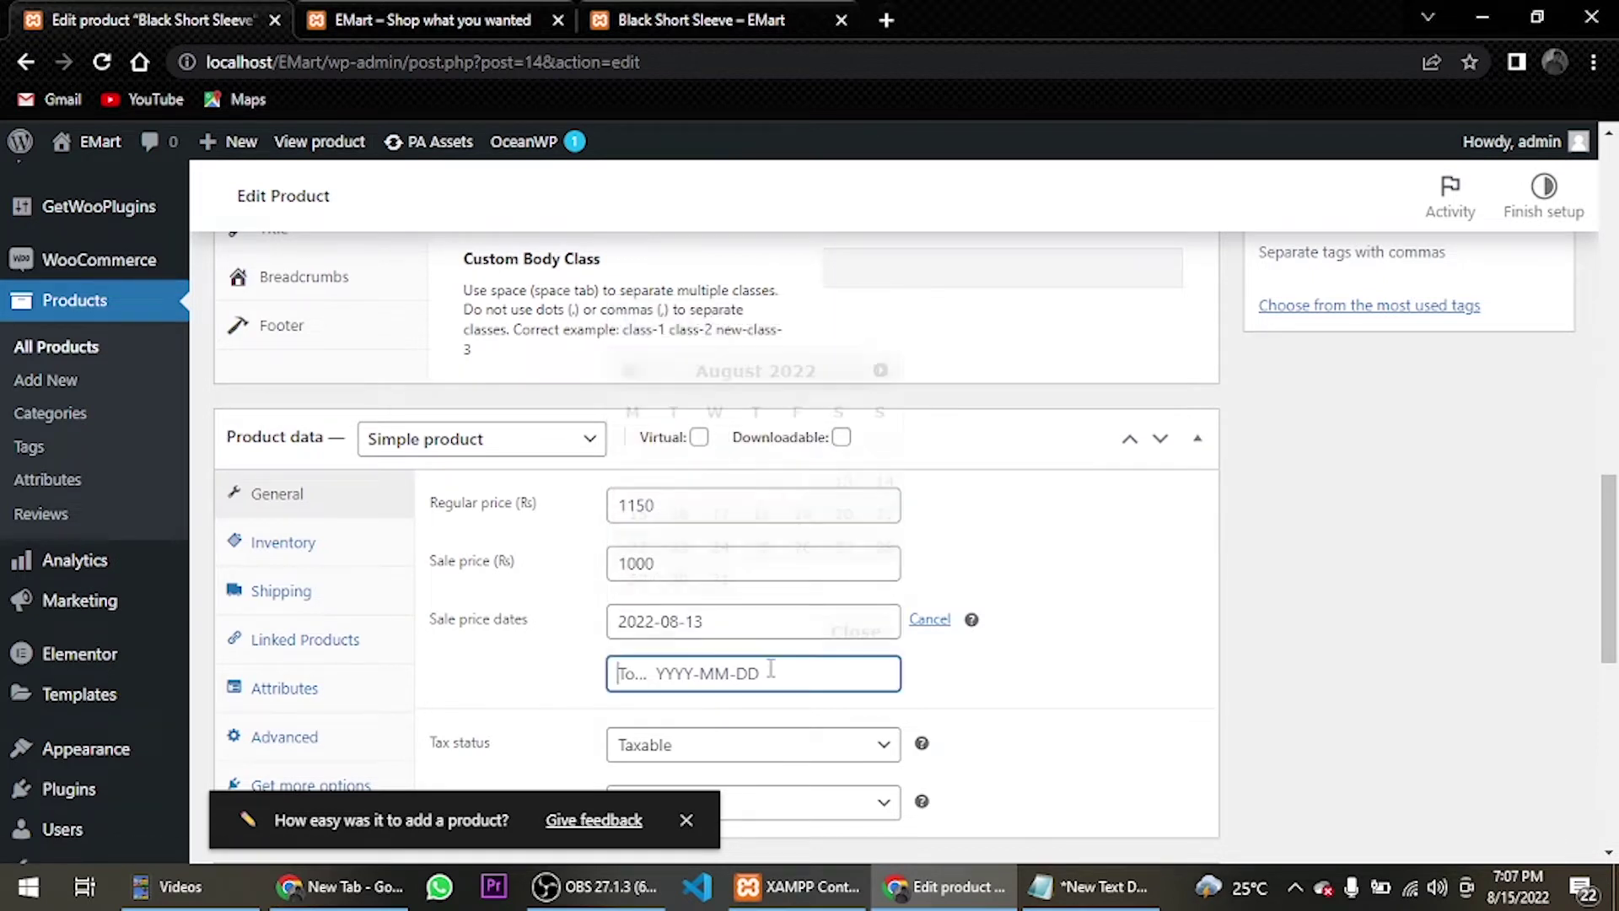
{"action": "left_click", "coordinate": [716, 578]}
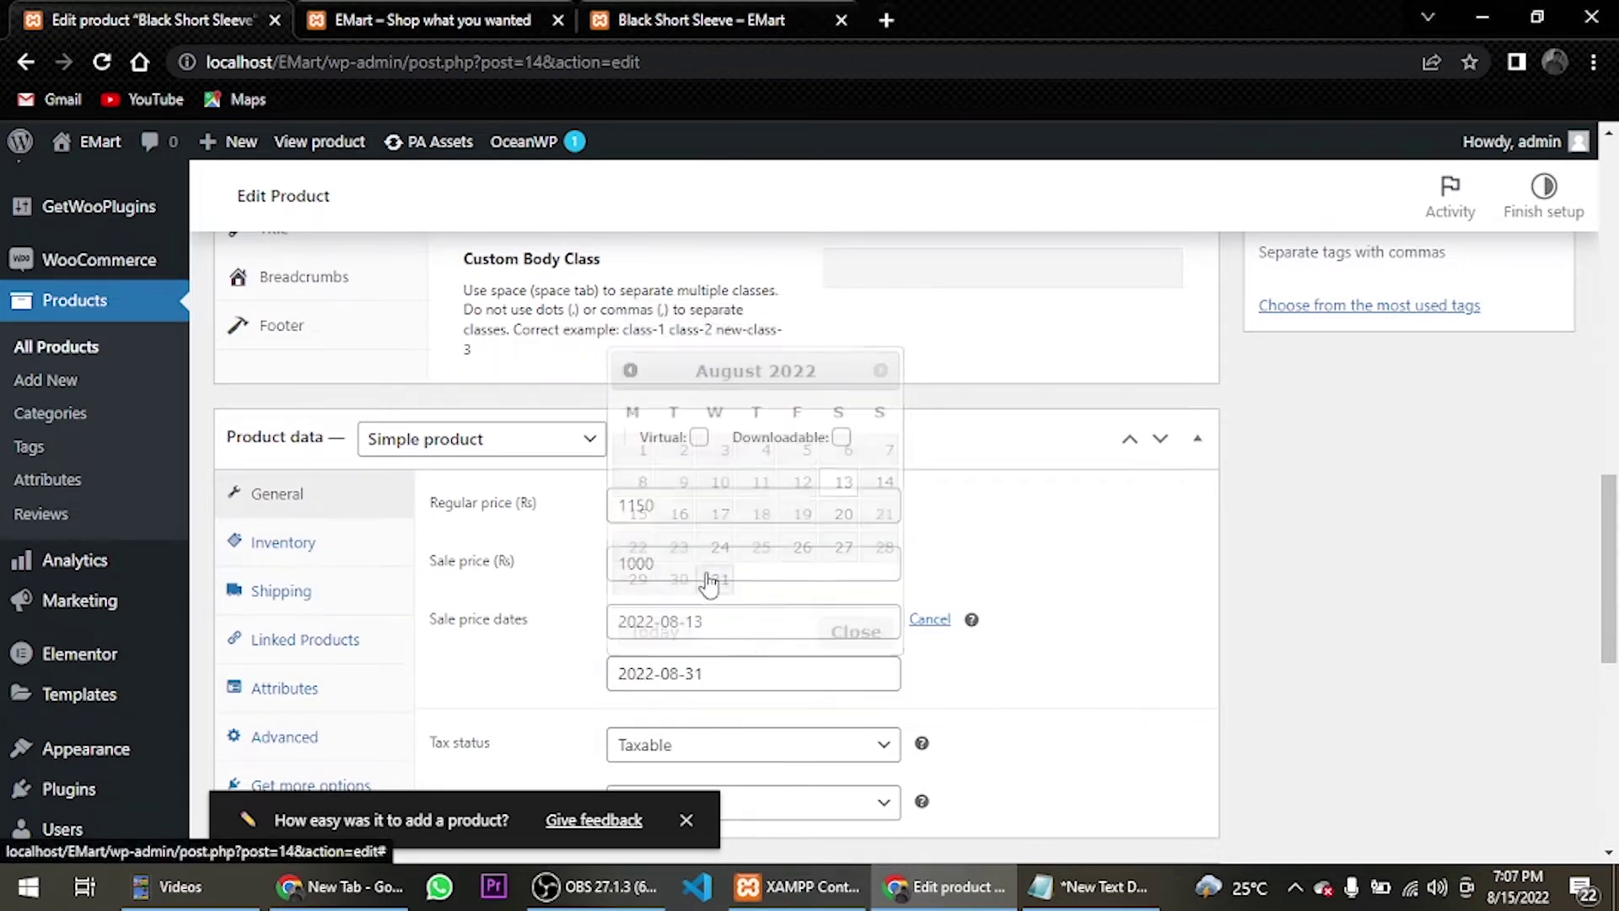
Step: Set the product's tax class to GST 10
{"action": "scroll", "coordinate": [636, 713], "scroll_direction": "down", "scroll_amount": 5}
{"action": "scroll", "coordinate": [719, 668], "scroll_direction": "up", "scroll_amount": 3}
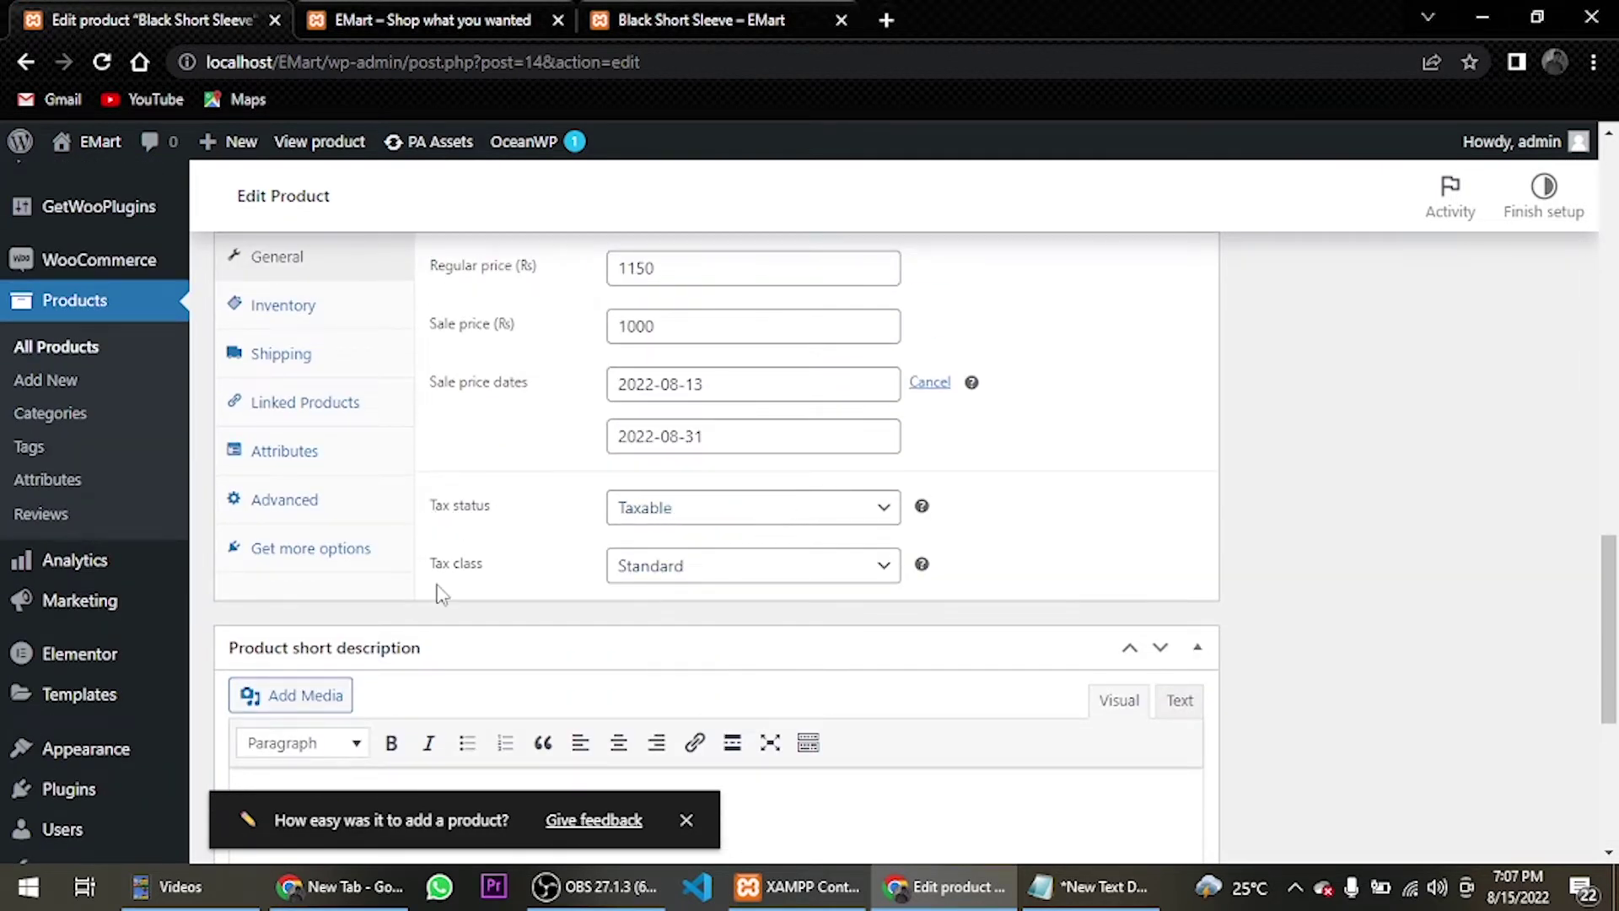
{"action": "left_click", "coordinate": [807, 563]}
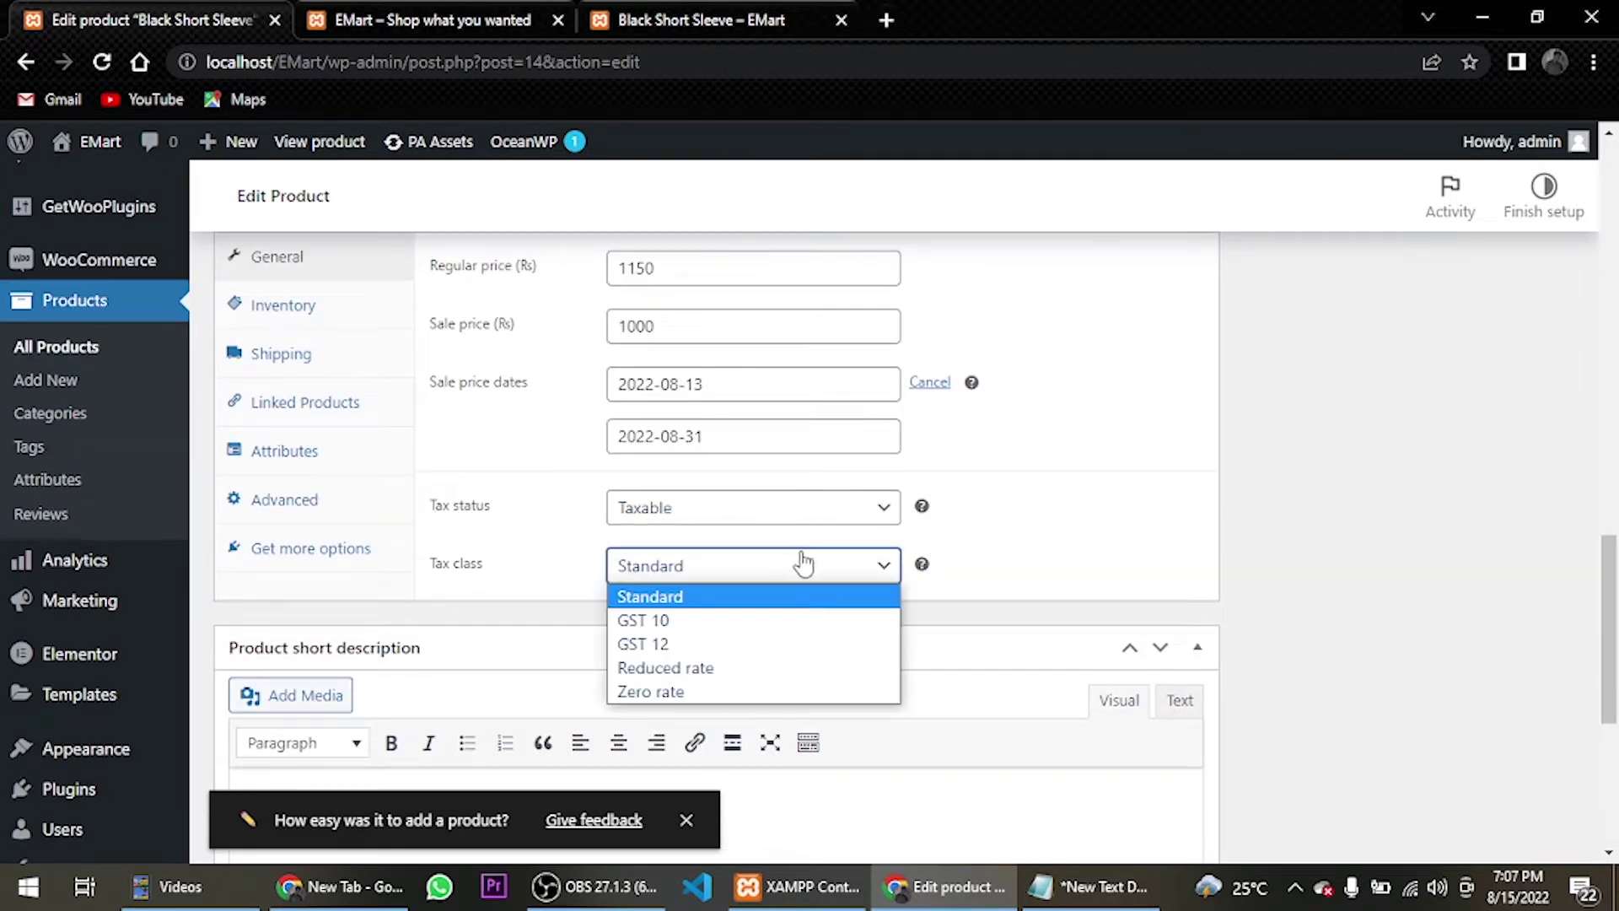
{"action": "left_click", "coordinate": [786, 621]}
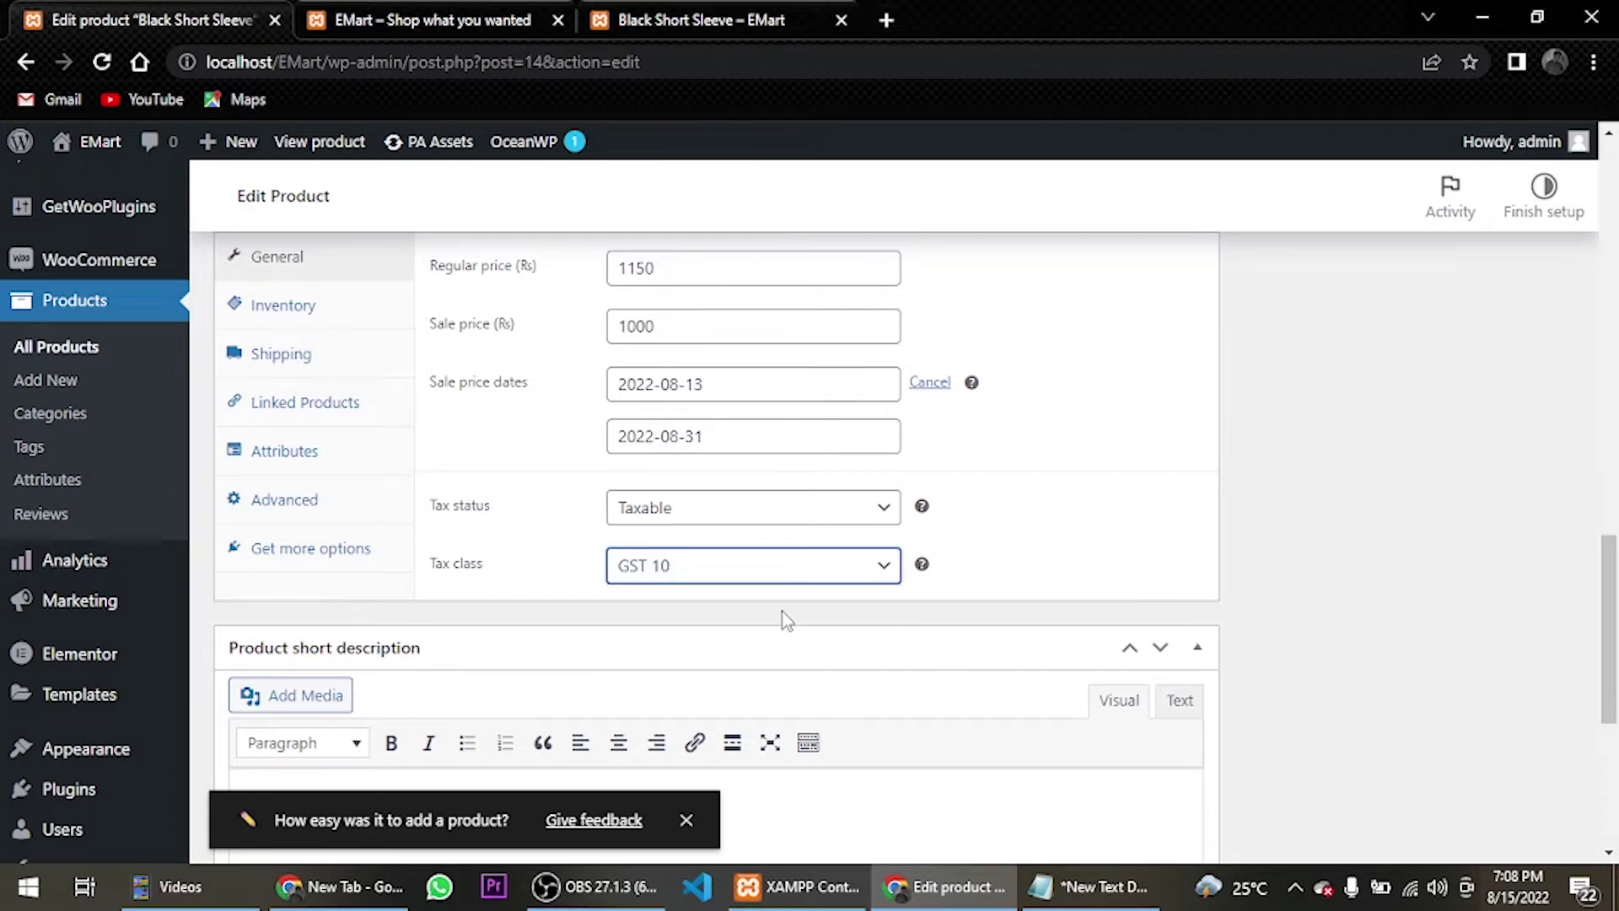
Step: Check the SKU explanation in the inventory data and set the product's SKU to TSHRIT0001
{"action": "scroll", "coordinate": [337, 379], "scroll_direction": "up", "scroll_amount": 1}
{"action": "left_click", "coordinate": [303, 442]}
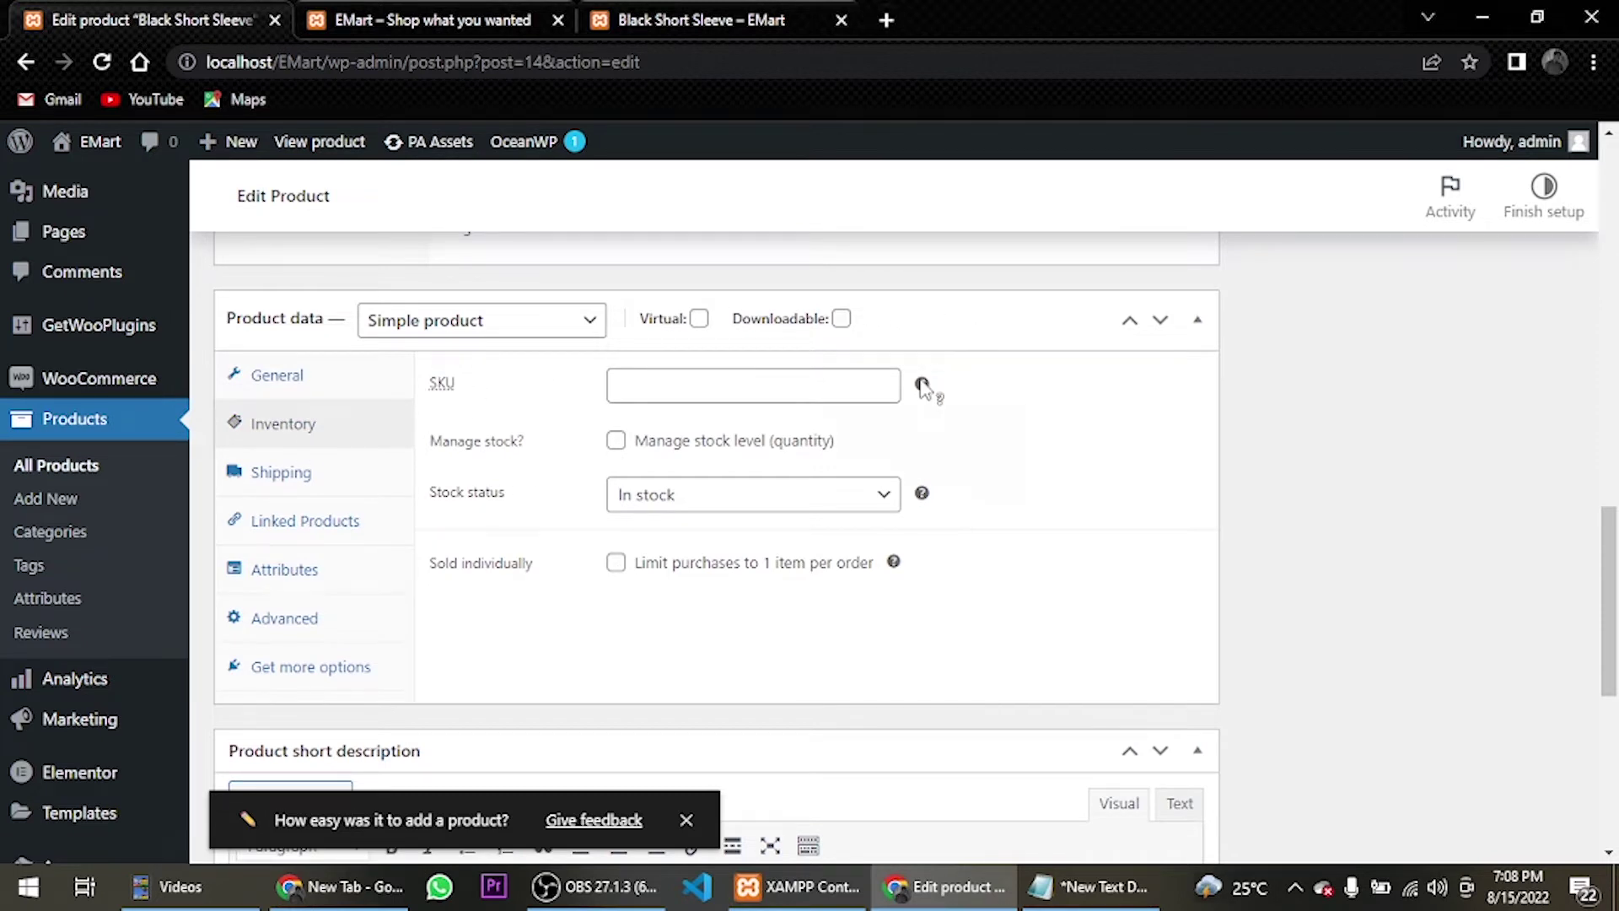
{"action": "mouse_move", "coordinate": [922, 387]}
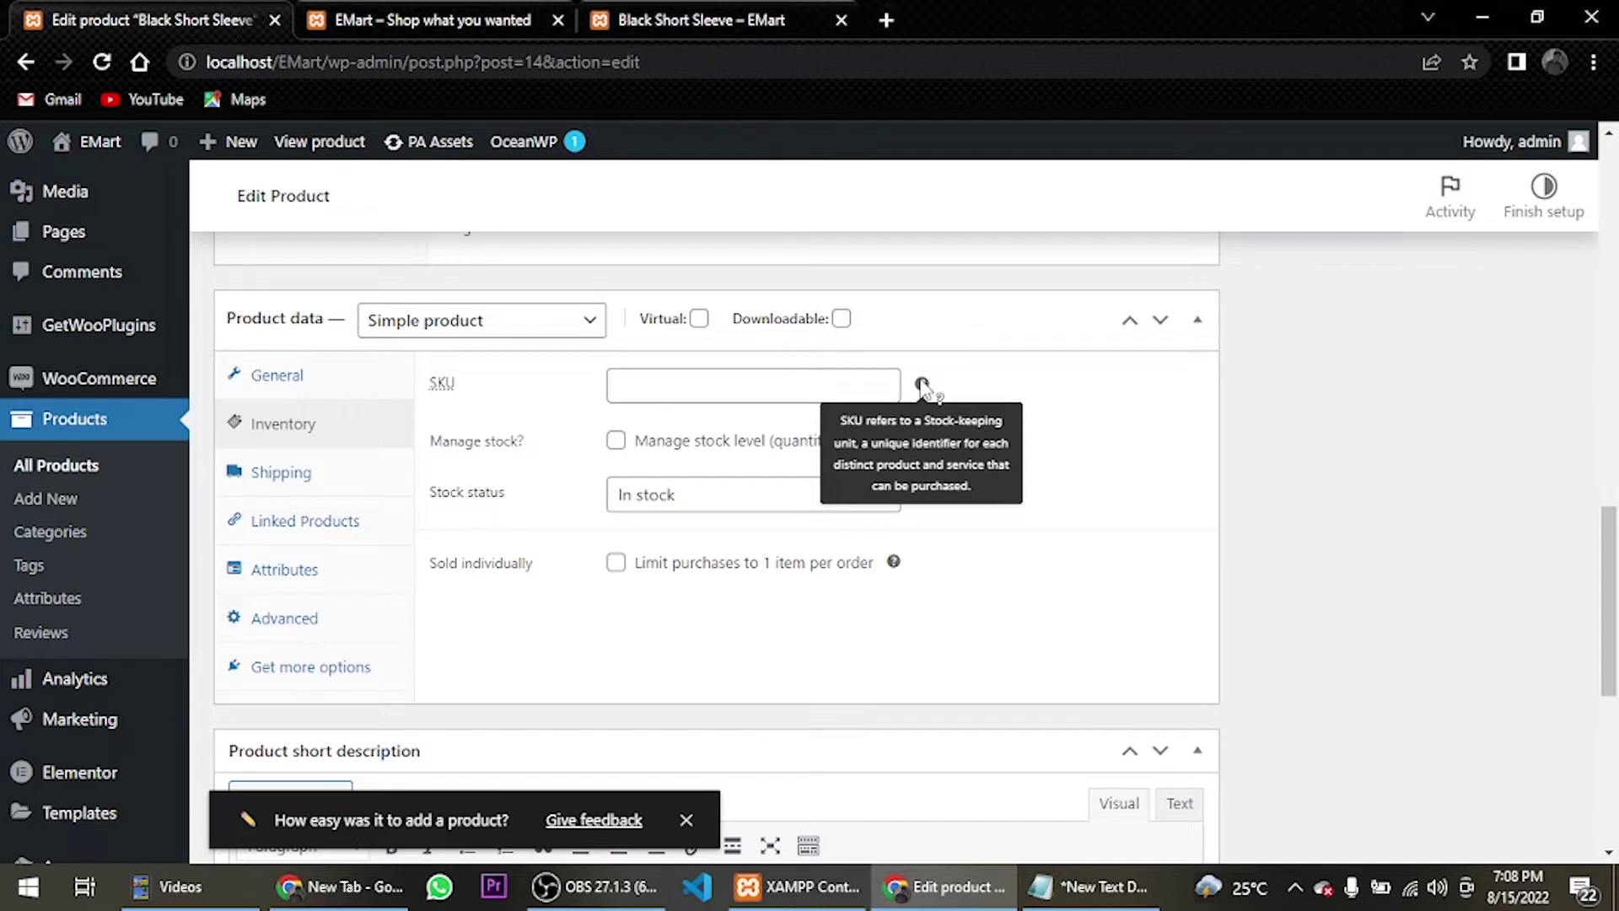
{"action": "left_click", "coordinate": [673, 394]}
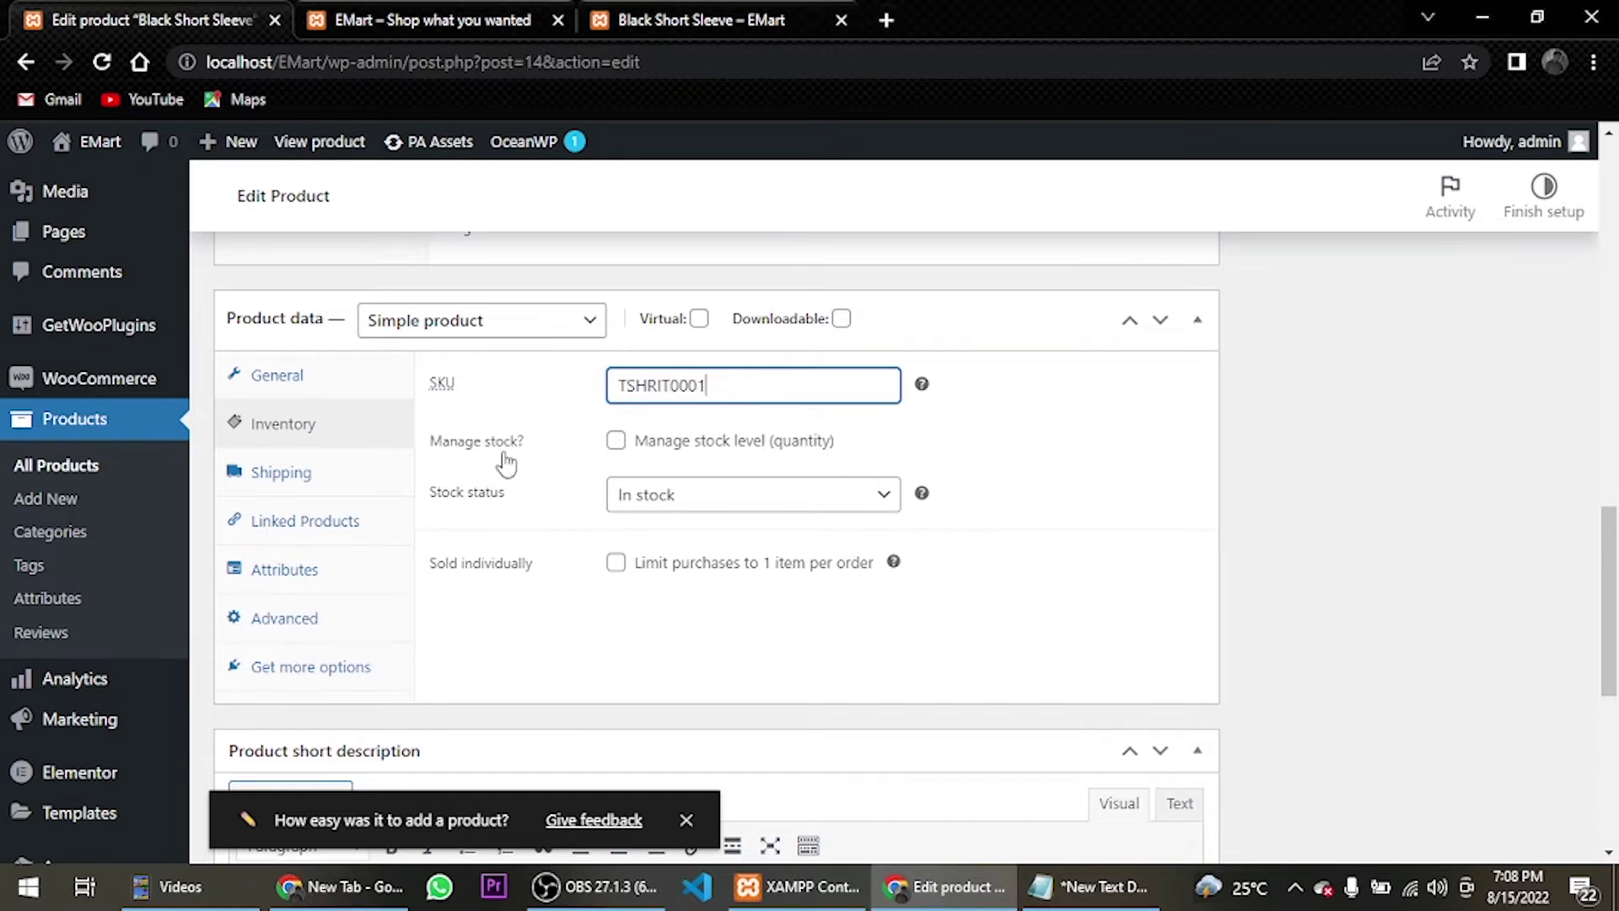
Step: Enable stock management for the product with a stock quantity of 100 and a low stock threshold of 2
{"action": "left_click", "coordinate": [616, 441]}
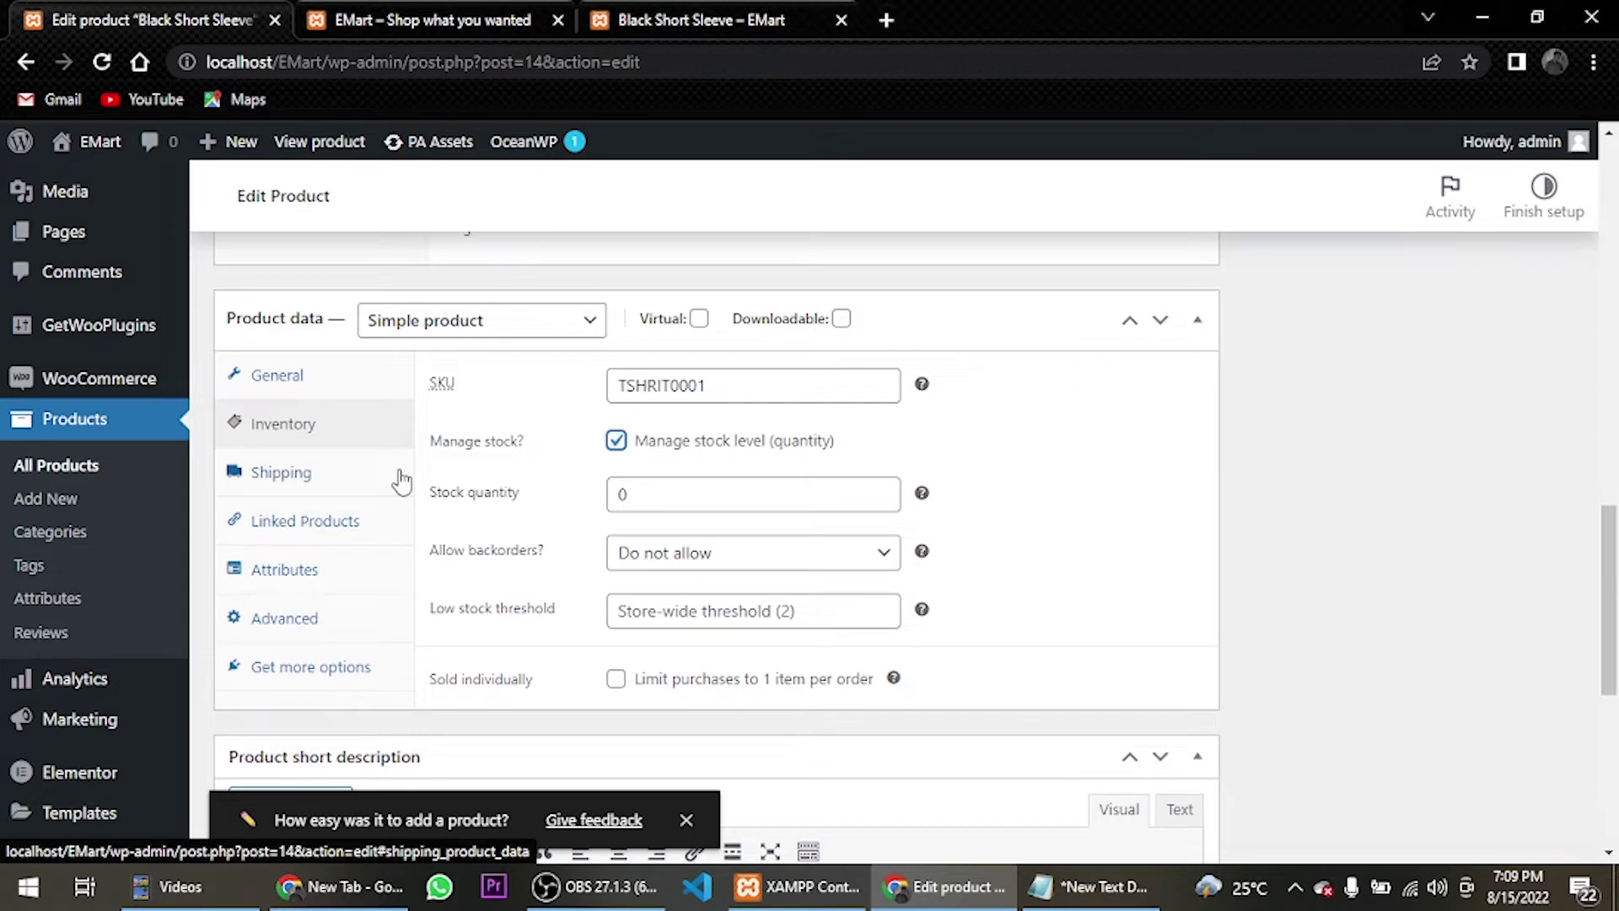
{"action": "double_click", "coordinate": [628, 495]}
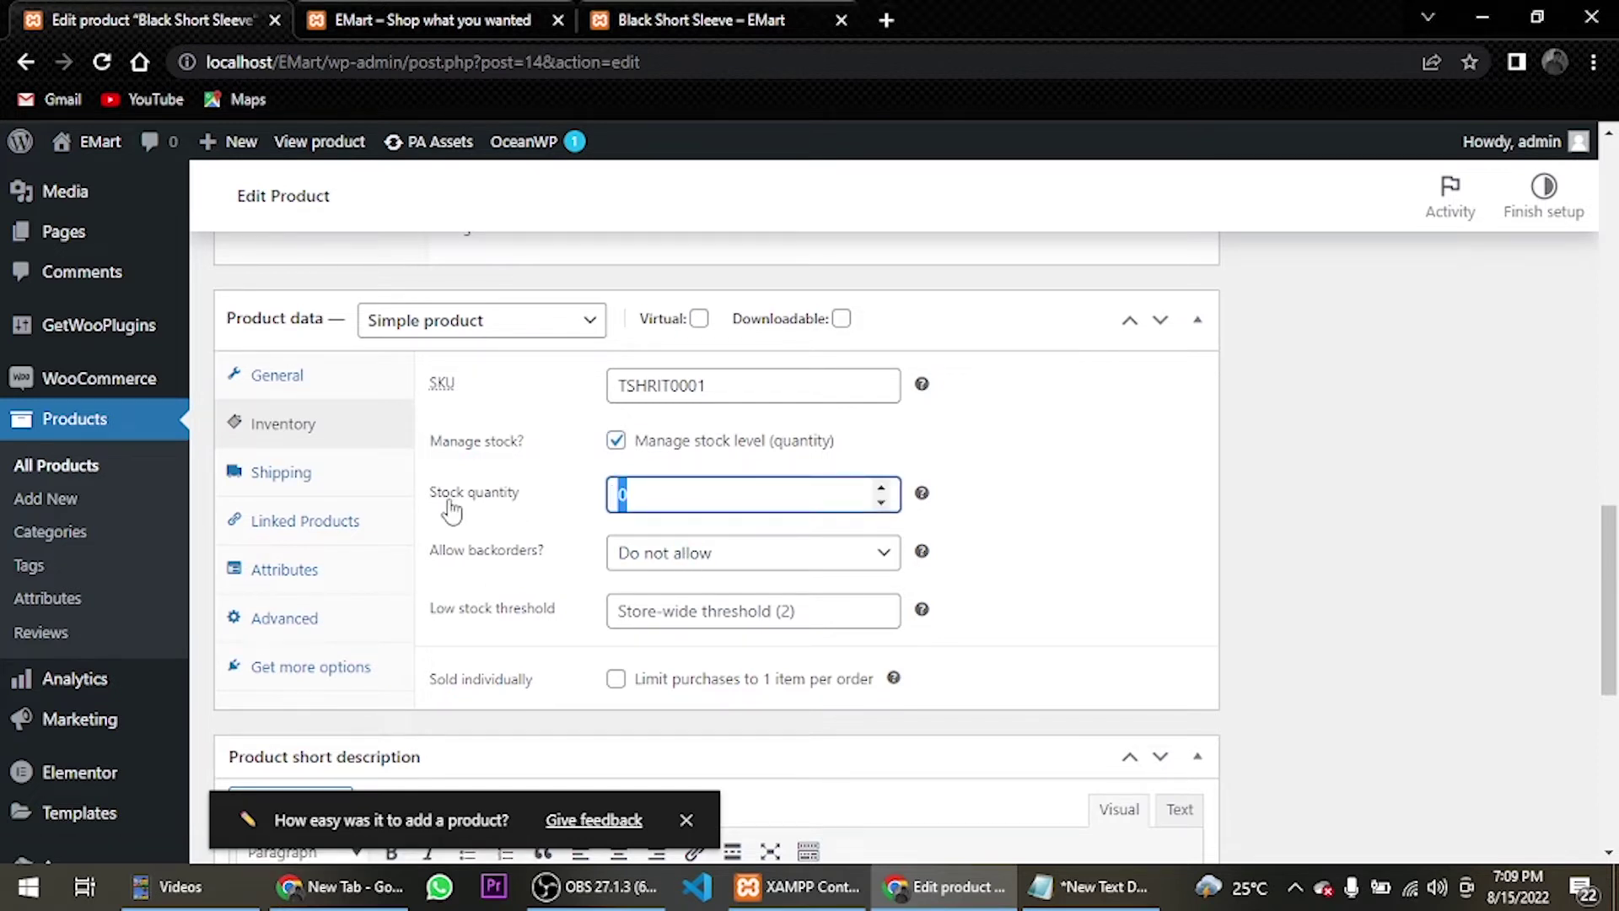
{"action": "type", "text": "100"}
{"action": "left_click", "coordinate": [687, 615]}
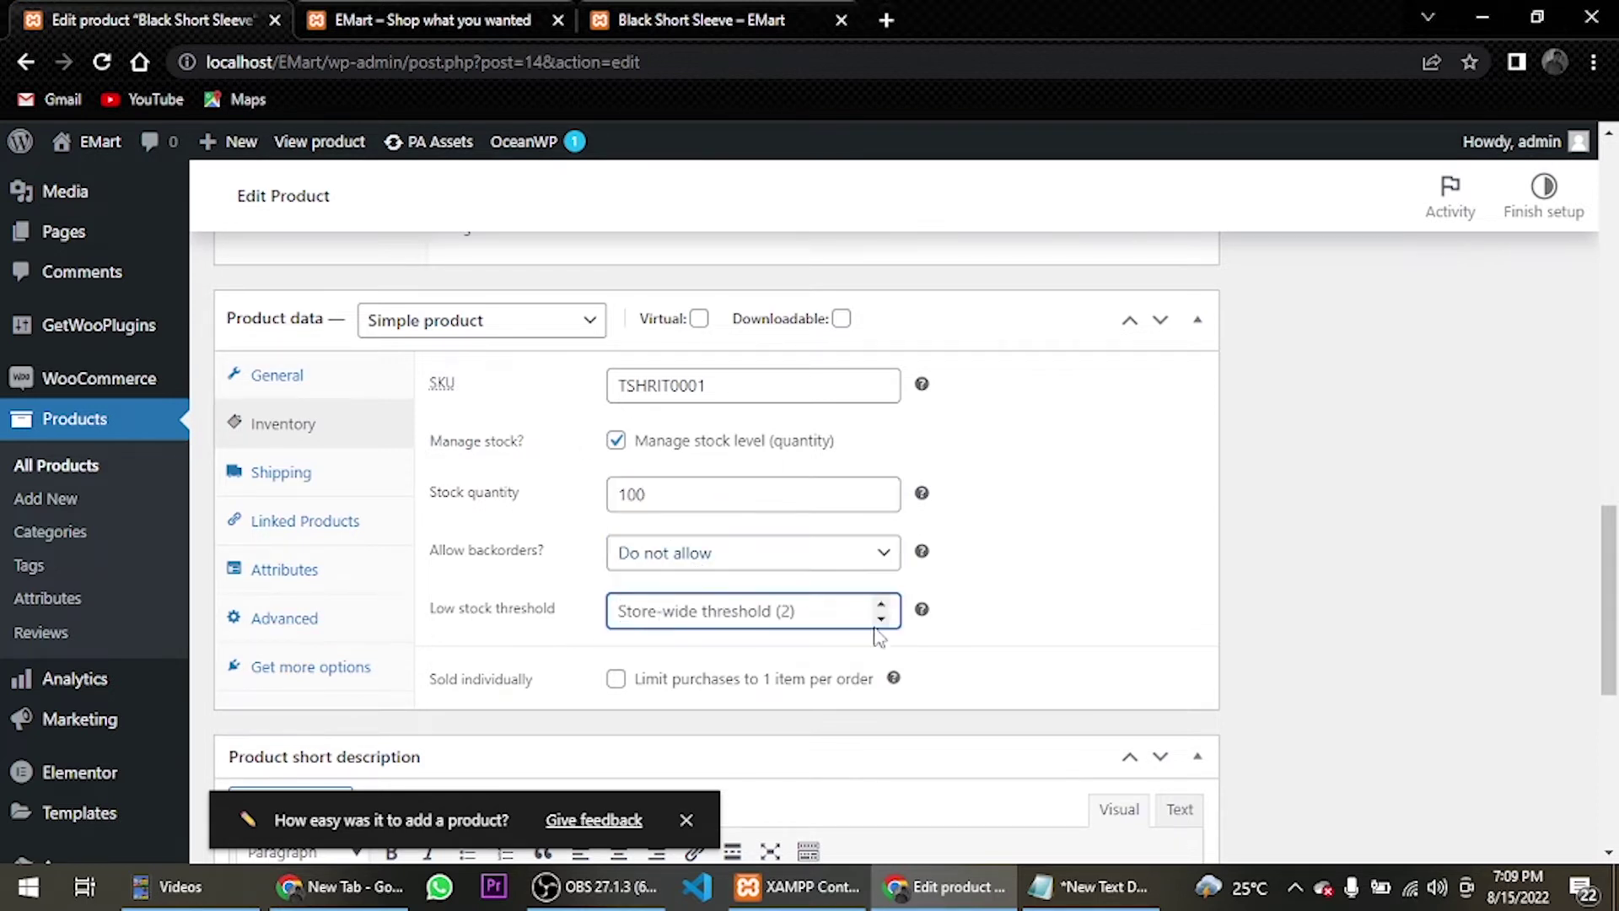
{"action": "type", "text": "2"}
Step: Set the shipping weight to 0.250 kg and the dimensions to 40 × 40 × 40 cm, with No shipping class selected
{"action": "scroll", "coordinate": [392, 415], "scroll_direction": "down", "scroll_amount": 1}
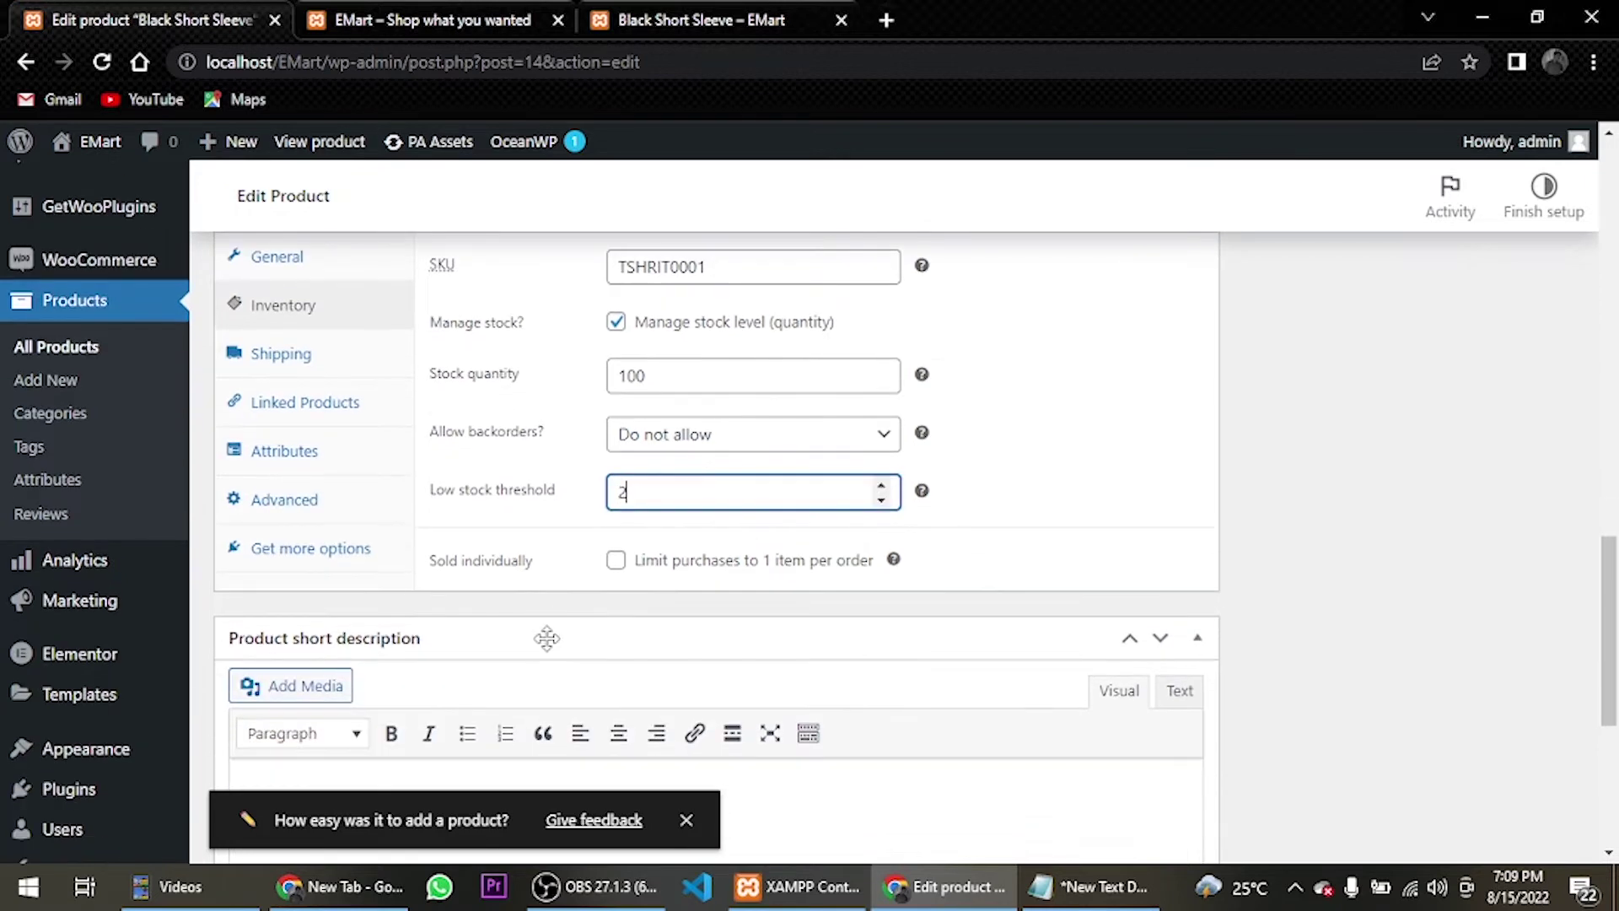
{"action": "left_click", "coordinate": [357, 358]}
{"action": "scroll", "coordinate": [357, 365], "scroll_direction": "up", "scroll_amount": 2}
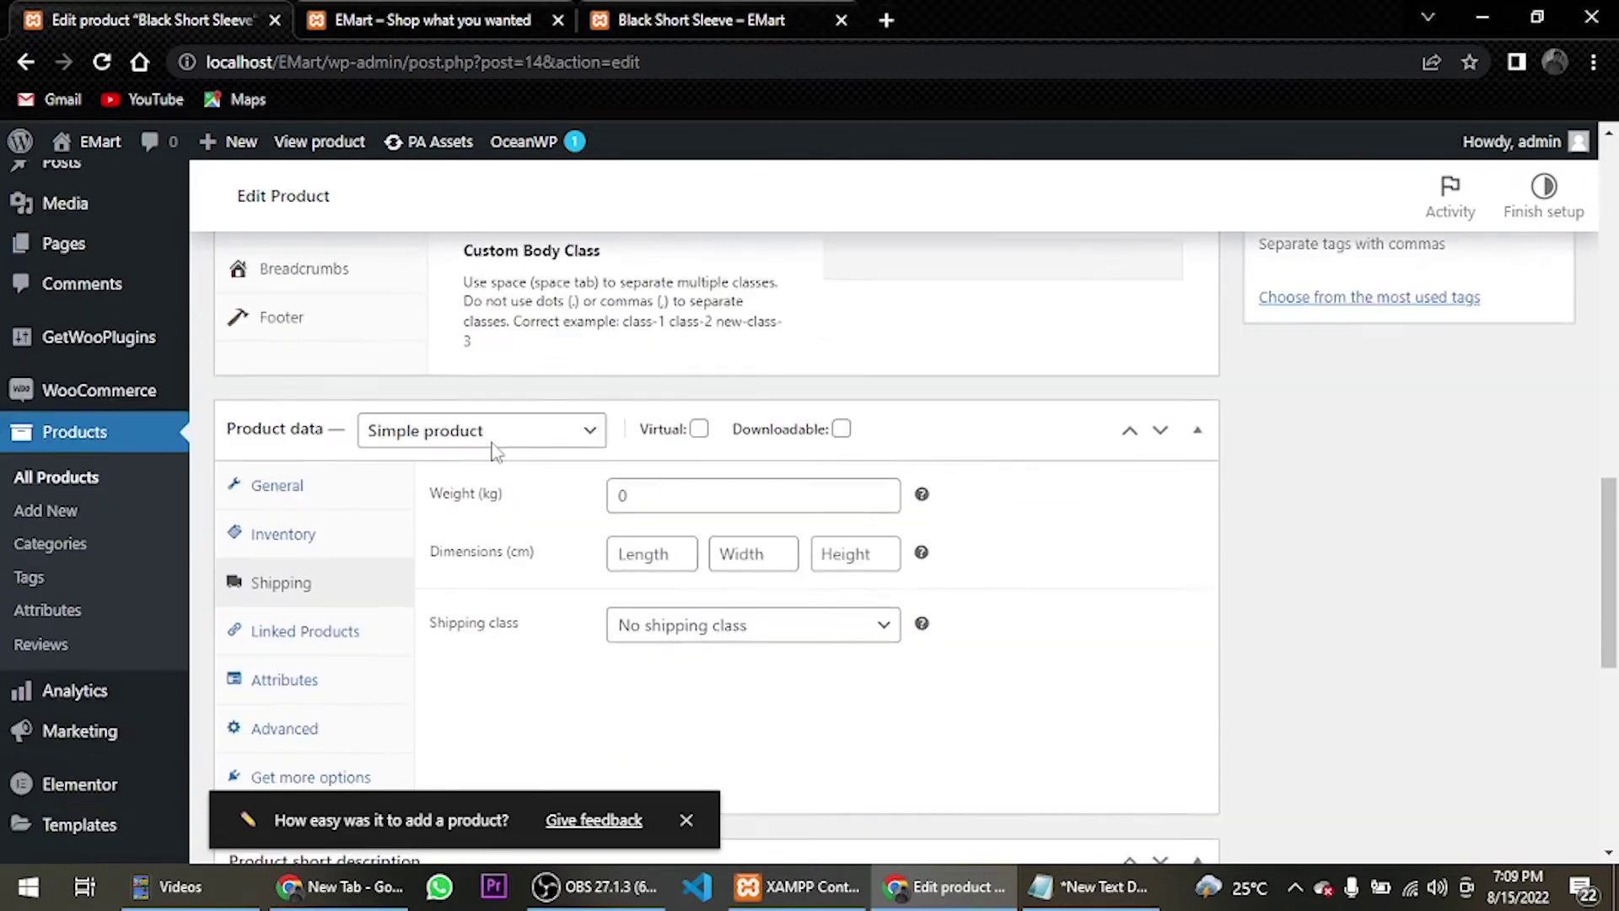
{"action": "scroll", "coordinate": [496, 451], "scroll_direction": "down", "scroll_amount": 1}
{"action": "left_click", "coordinate": [667, 382]}
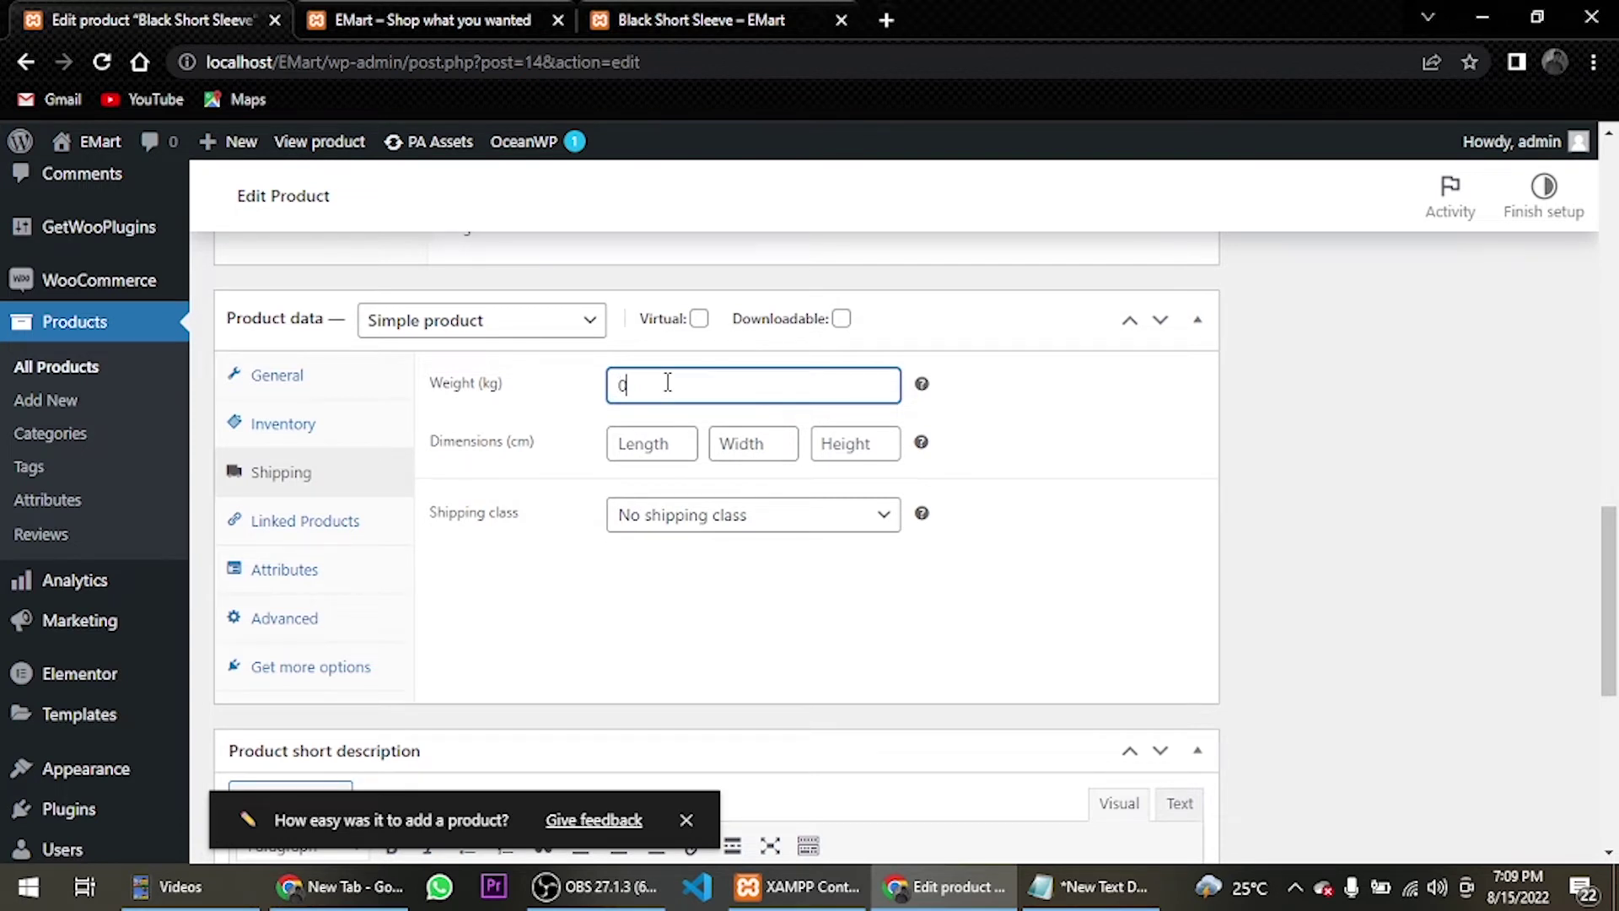
{"action": "left_click", "coordinate": [664, 447]}
{"action": "type", "text": "40"}
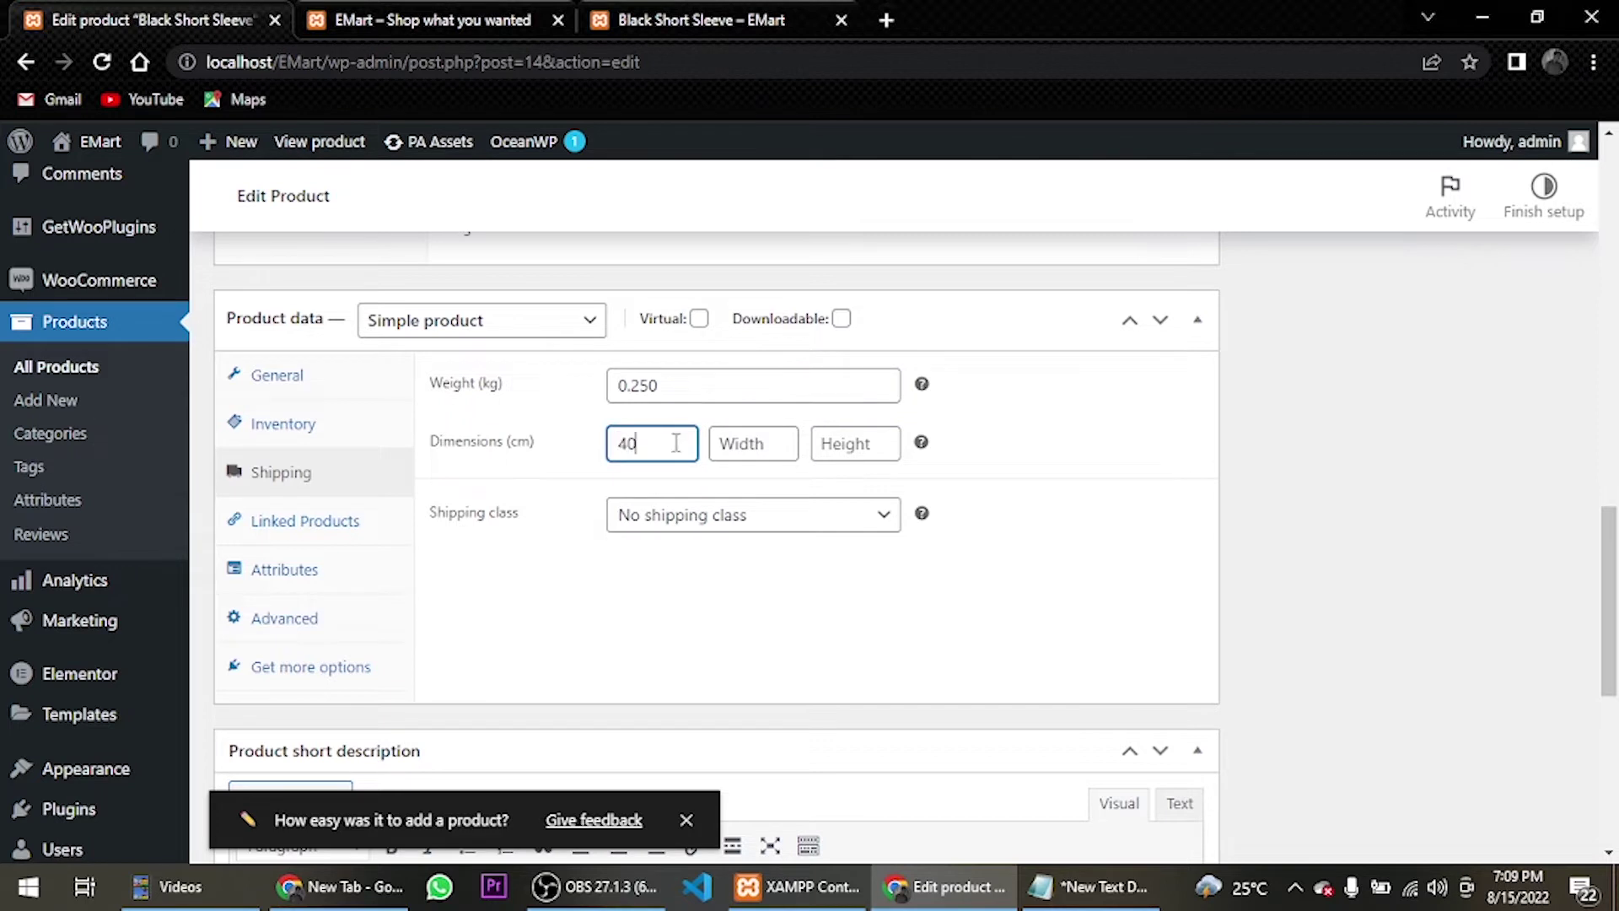
{"action": "left_click", "coordinate": [738, 454]}
{"action": "type", "text": "40"}
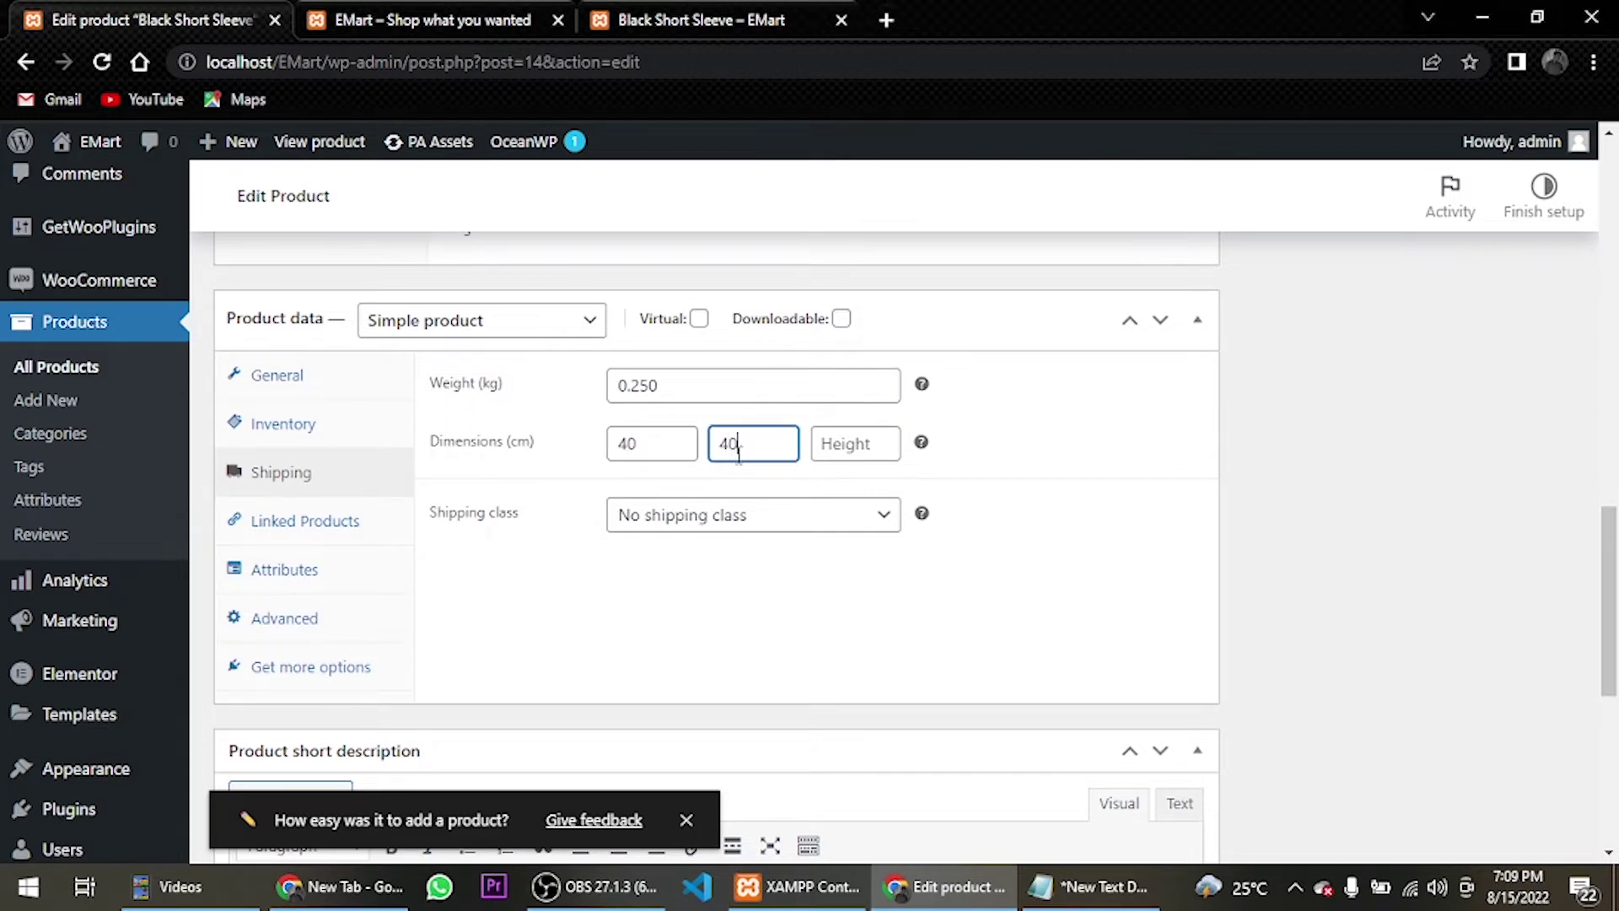
{"action": "left_click", "coordinate": [865, 432]}
{"action": "type", "text": "40"}
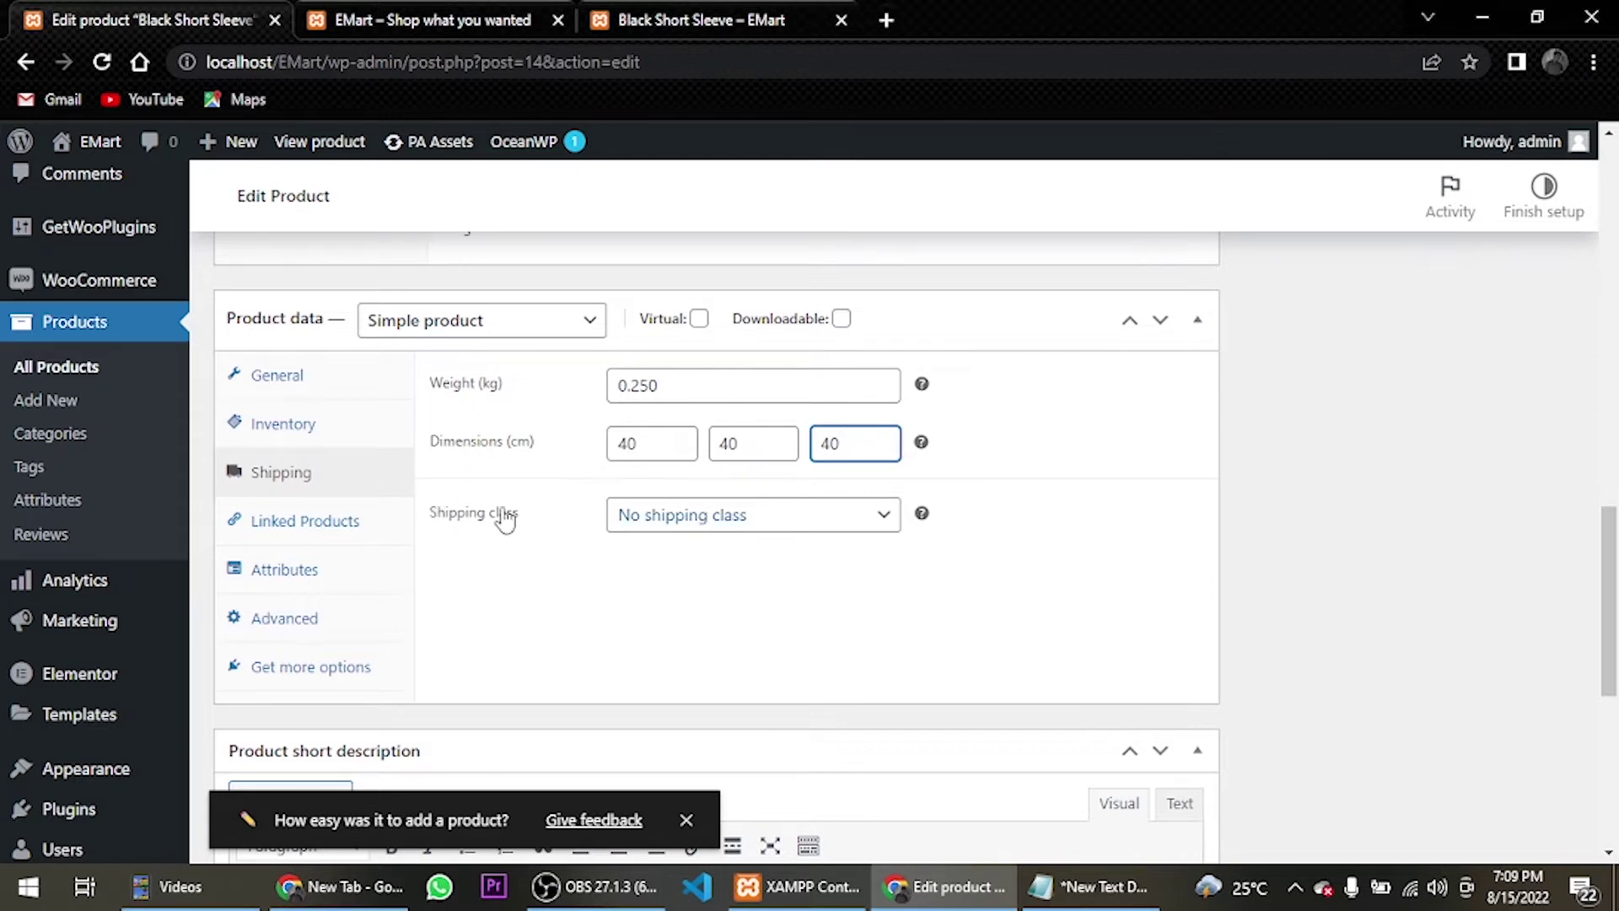
{"action": "left_click", "coordinate": [740, 516]}
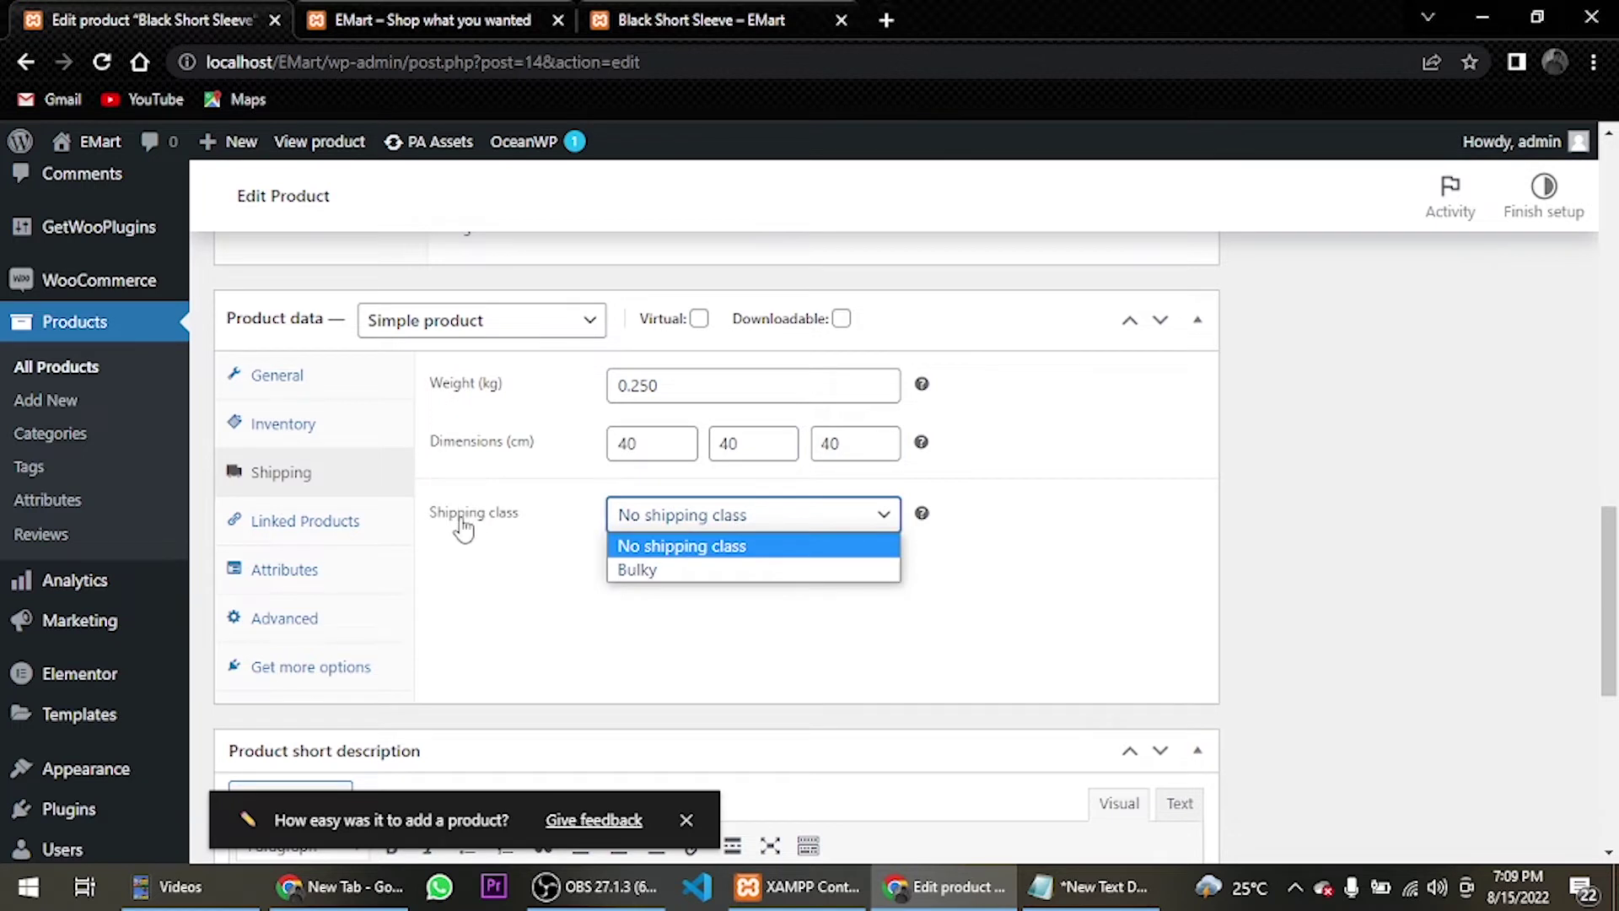
{"action": "left_click", "coordinate": [671, 555]}
Step: Insert the Gildan text as the product short description and delete its ending from "Gildan's environmental program" onward
{"action": "scroll", "coordinate": [362, 651], "scroll_direction": "up", "scroll_amount": 2}
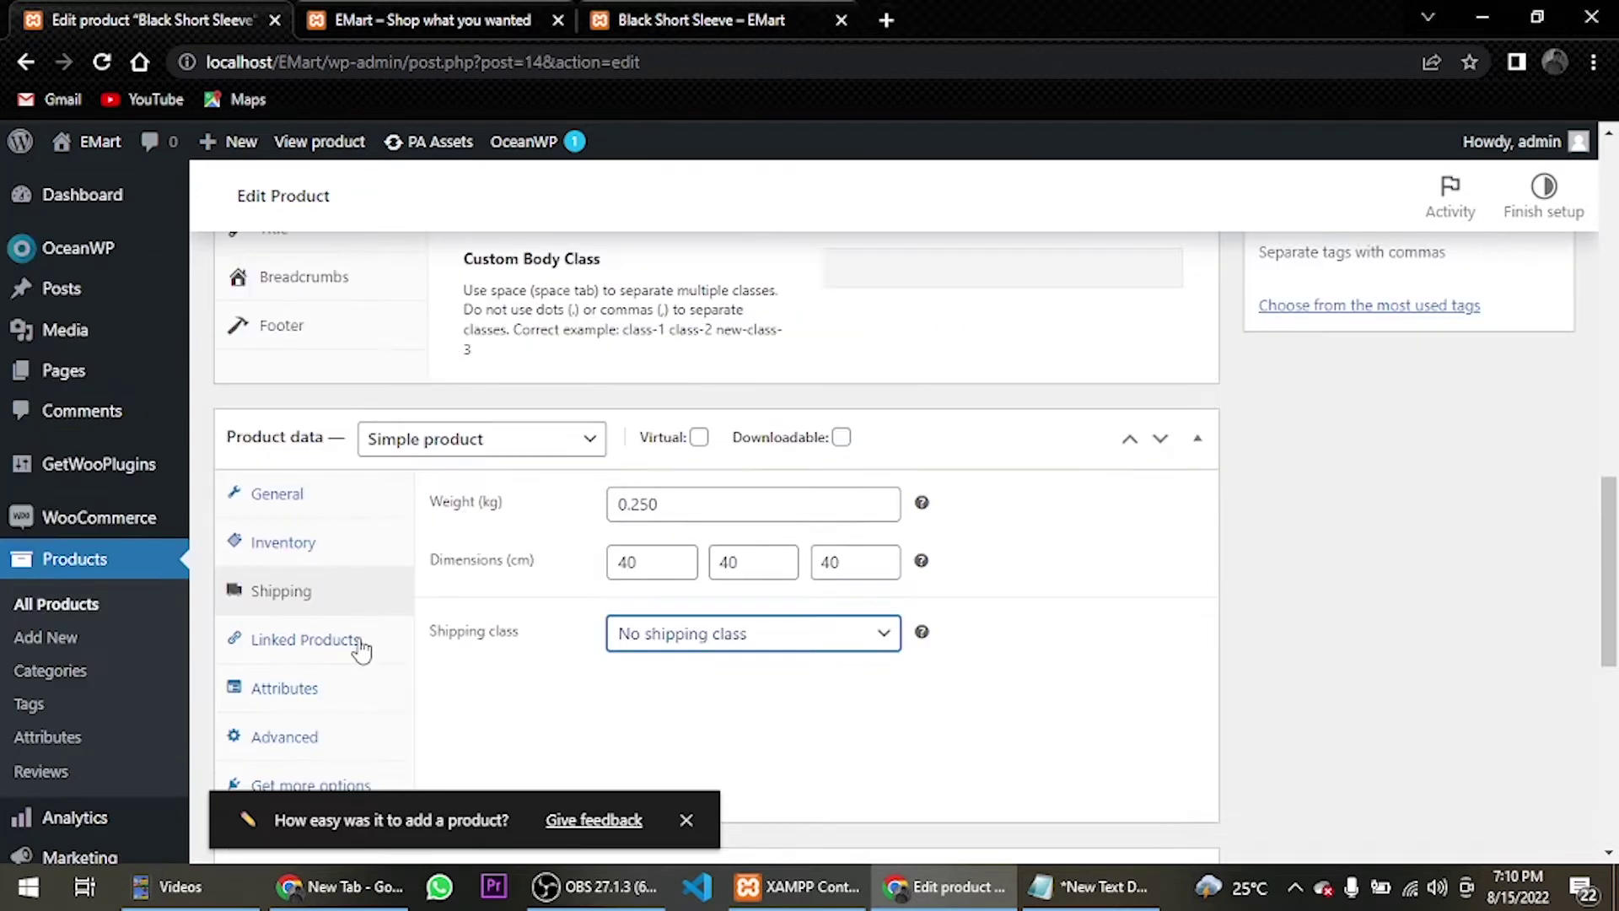
{"action": "scroll", "coordinate": [903, 708], "scroll_direction": "down", "scroll_amount": 4}
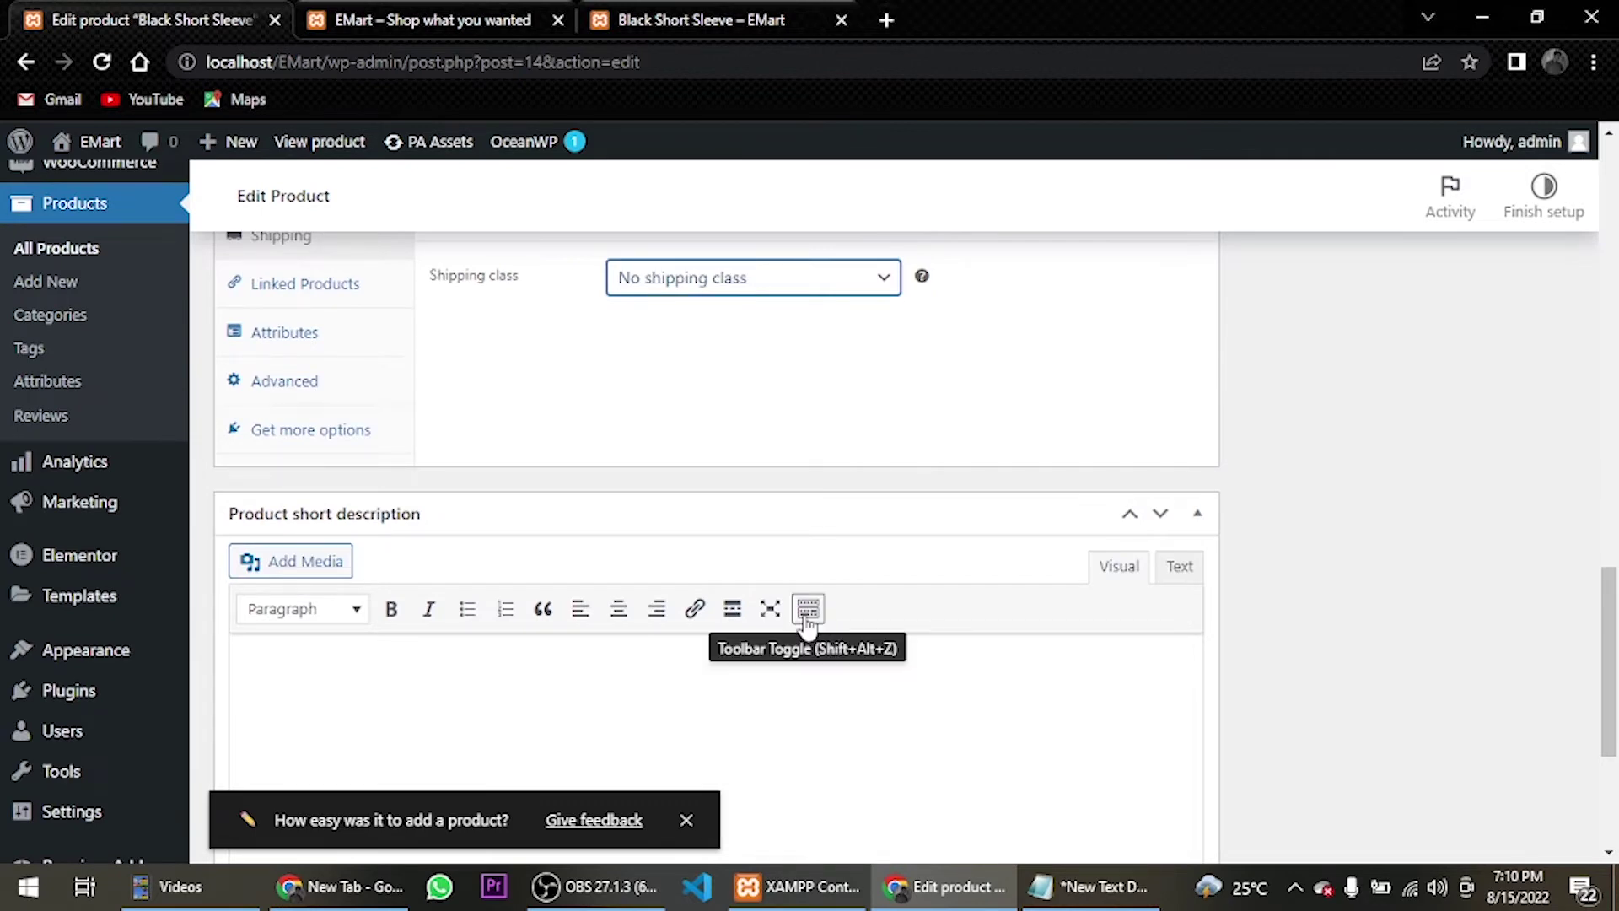
{"action": "scroll", "coordinate": [807, 622], "scroll_direction": "down", "scroll_amount": 3}
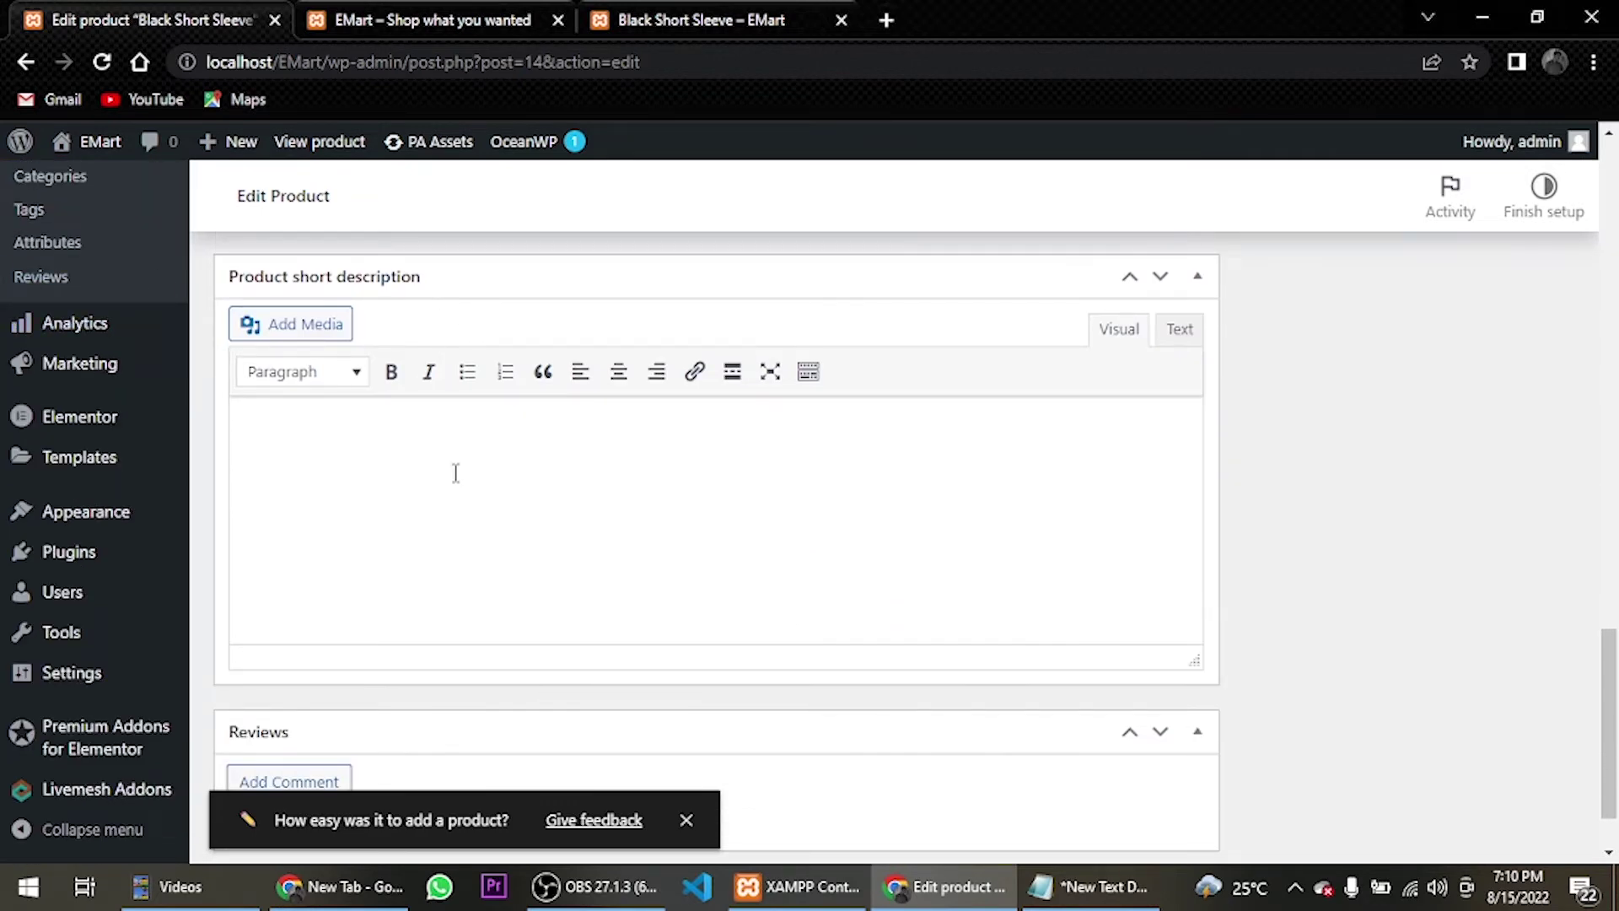
{"action": "type", "text": "Gildan is one of the world's largest vertically integrated manufacturers of apparel and socks. Gildan uses cotton grown in the USA, representing the best quality and value combination for Gildan's cotton and cotton blended products. Since 2009, Gildan has proudly displayed the Cotton USA mark, licensed by Cotton Council International, on consumer product packaging and shipping materials. Gildan's environmental program accomplishes two core objectives: Reduce our environmental impact and preserve the natural resources being used in our manufacturing process. At all operating levels, Gildan is aware of the fact that we operate as a part of a greater unit: The environment in which we live and work."}
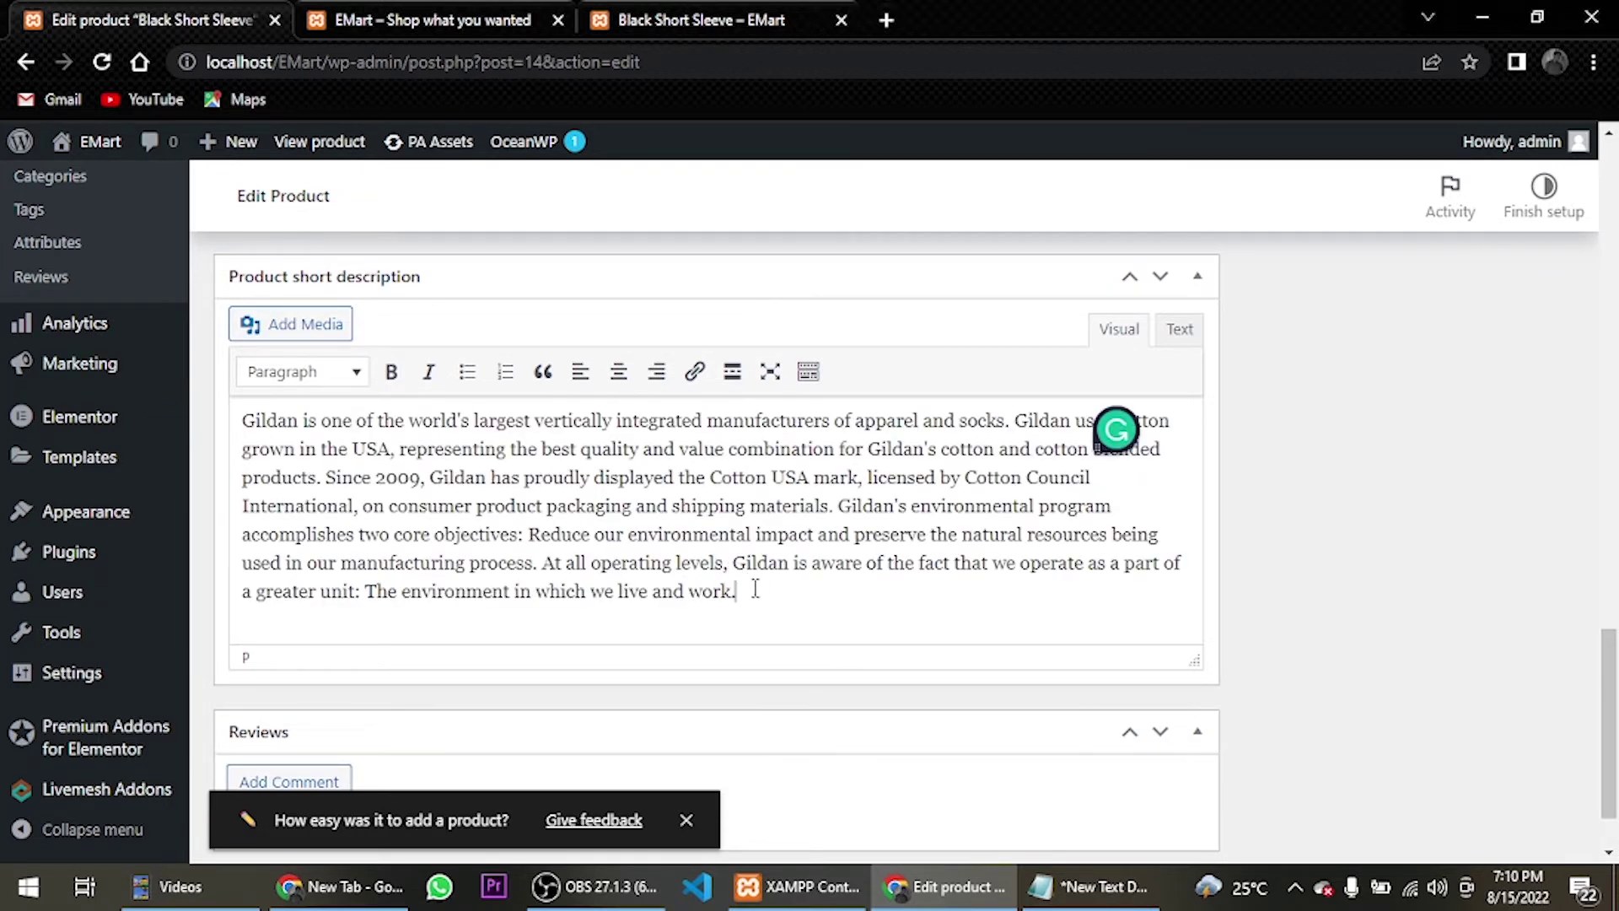
{"action": "left_click_drag", "start_coordinate": [746, 592], "coordinate": [833, 506]}
{"action": "key", "text": "BackSpace"}
Step: Add a product category named Men and assign it to the product in place of Uncategorized
{"action": "scroll", "coordinate": [1257, 590], "scroll_direction": "up", "scroll_amount": 15}
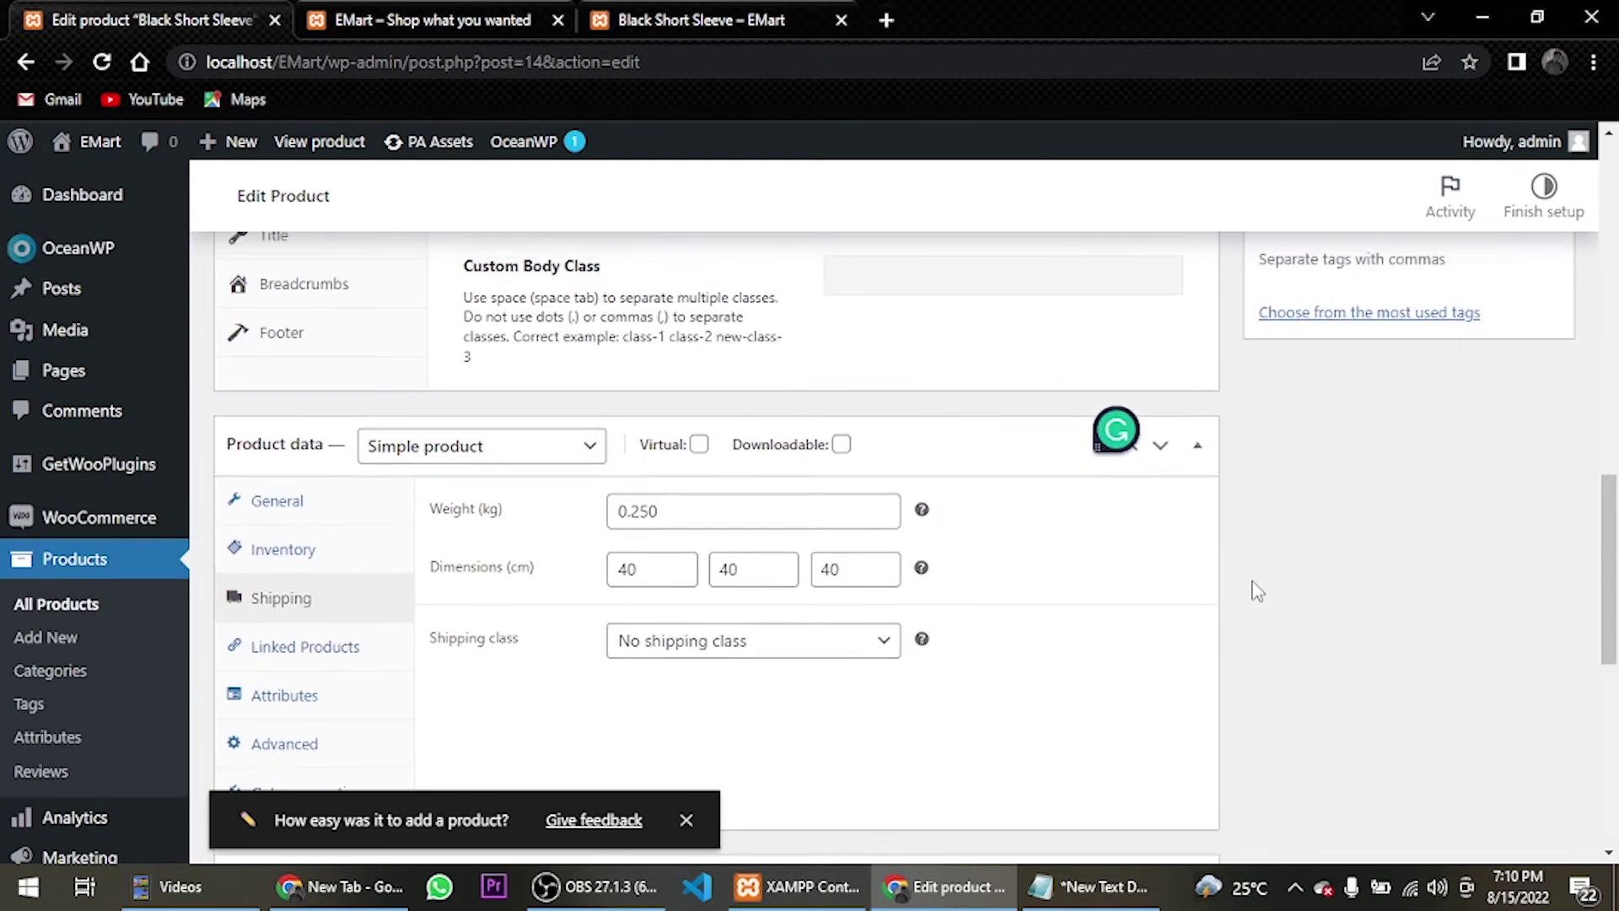
{"action": "scroll", "coordinate": [1256, 590], "scroll_direction": "down", "scroll_amount": 4}
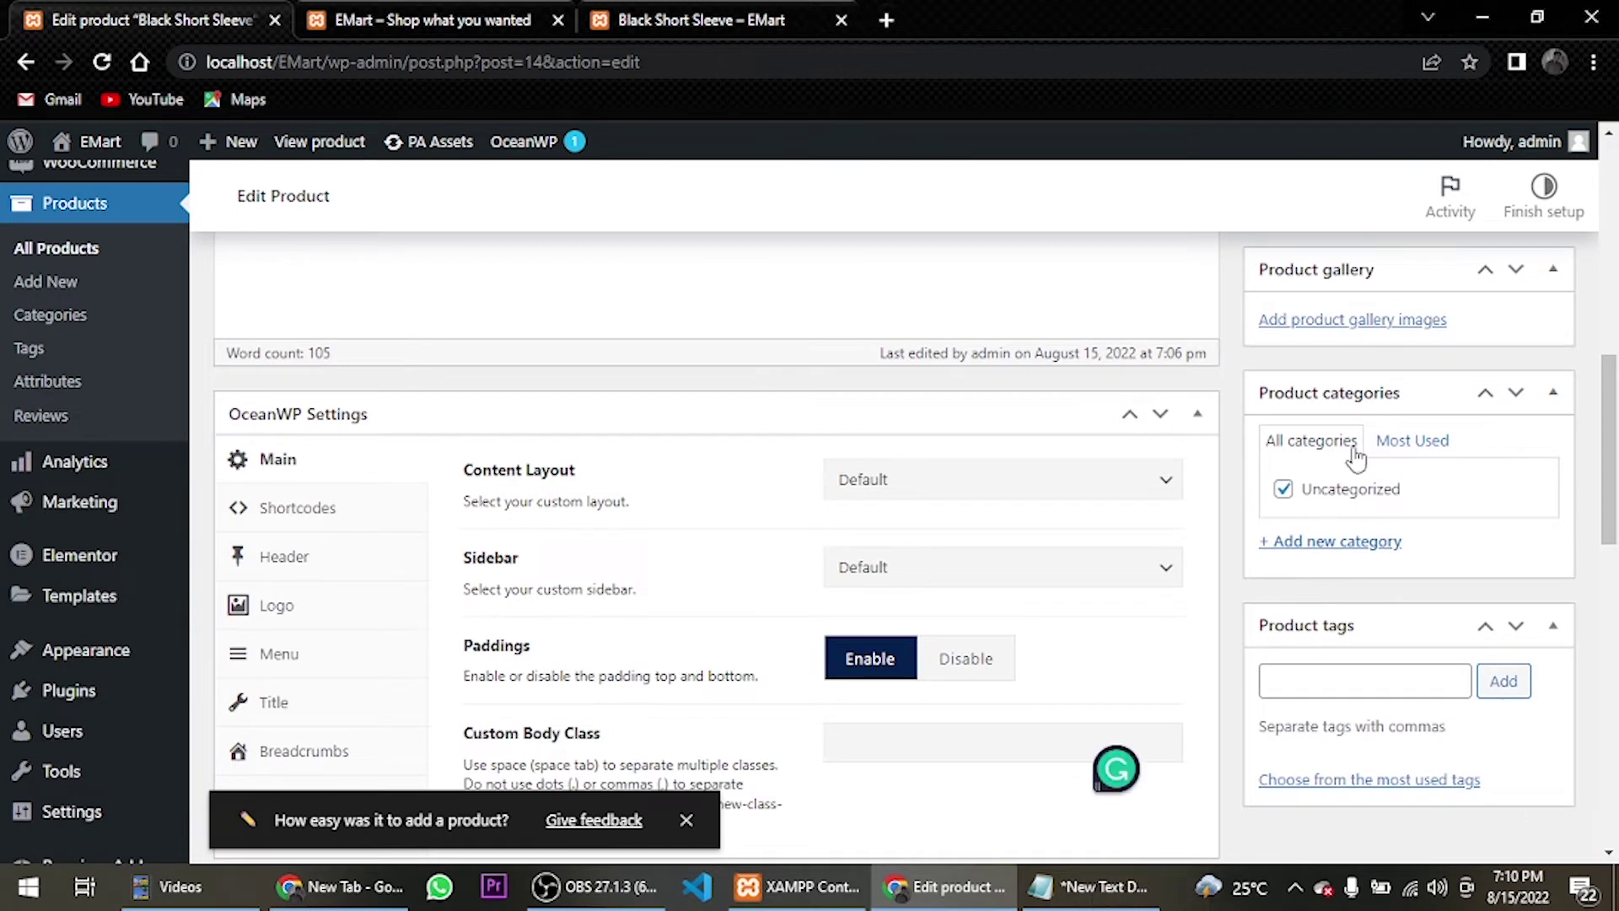
{"action": "left_click", "coordinate": [1284, 490]}
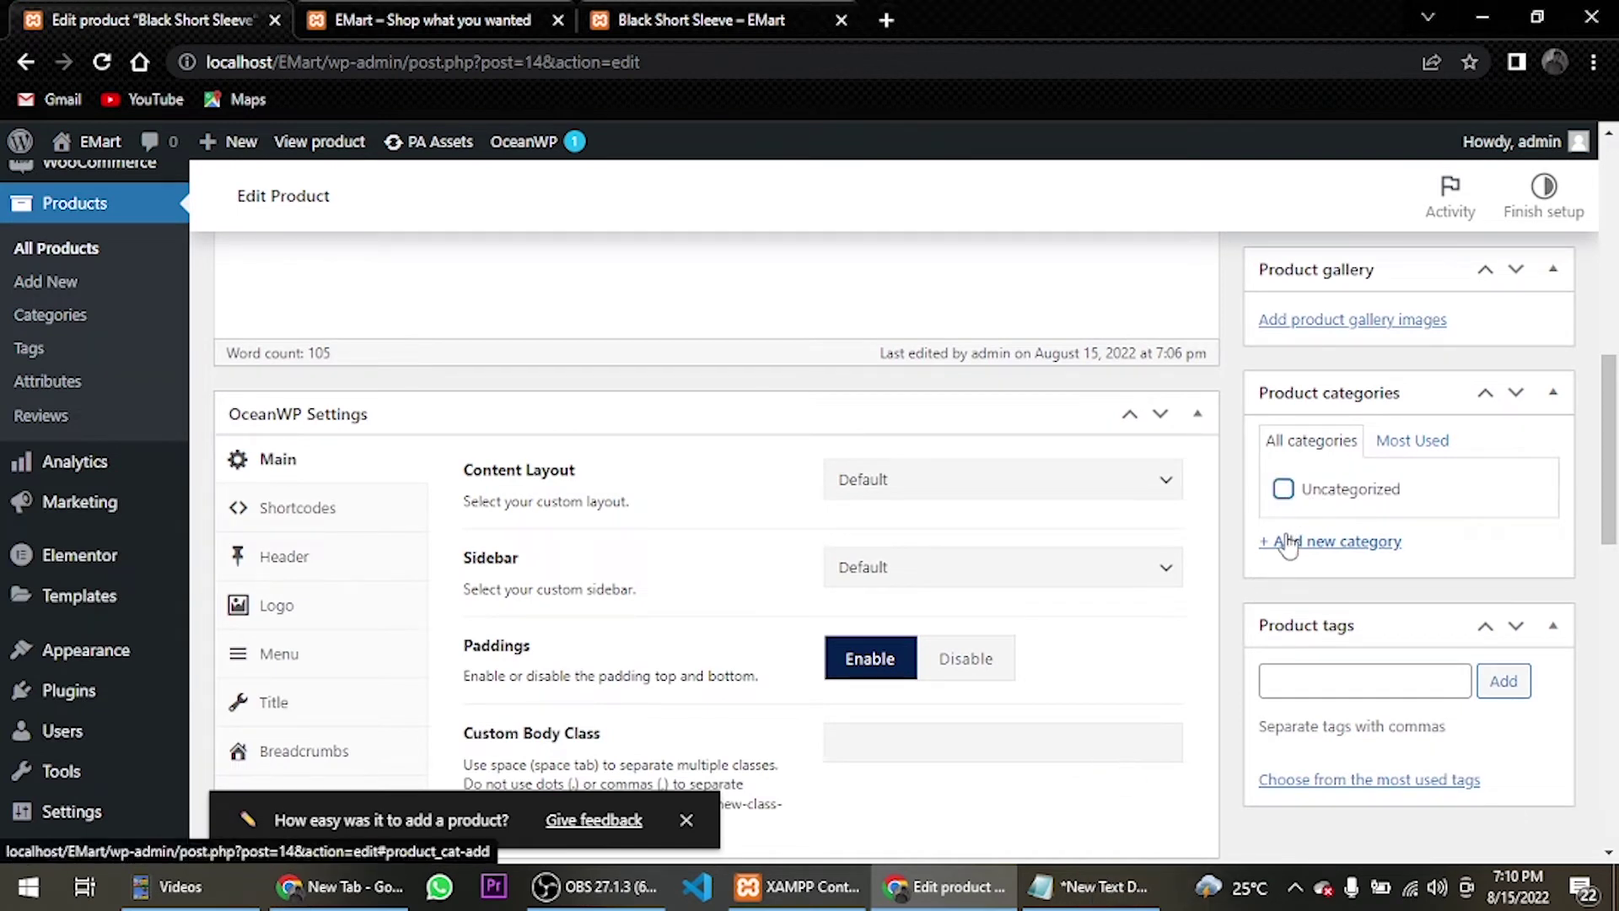
{"action": "left_click", "coordinate": [1287, 538]}
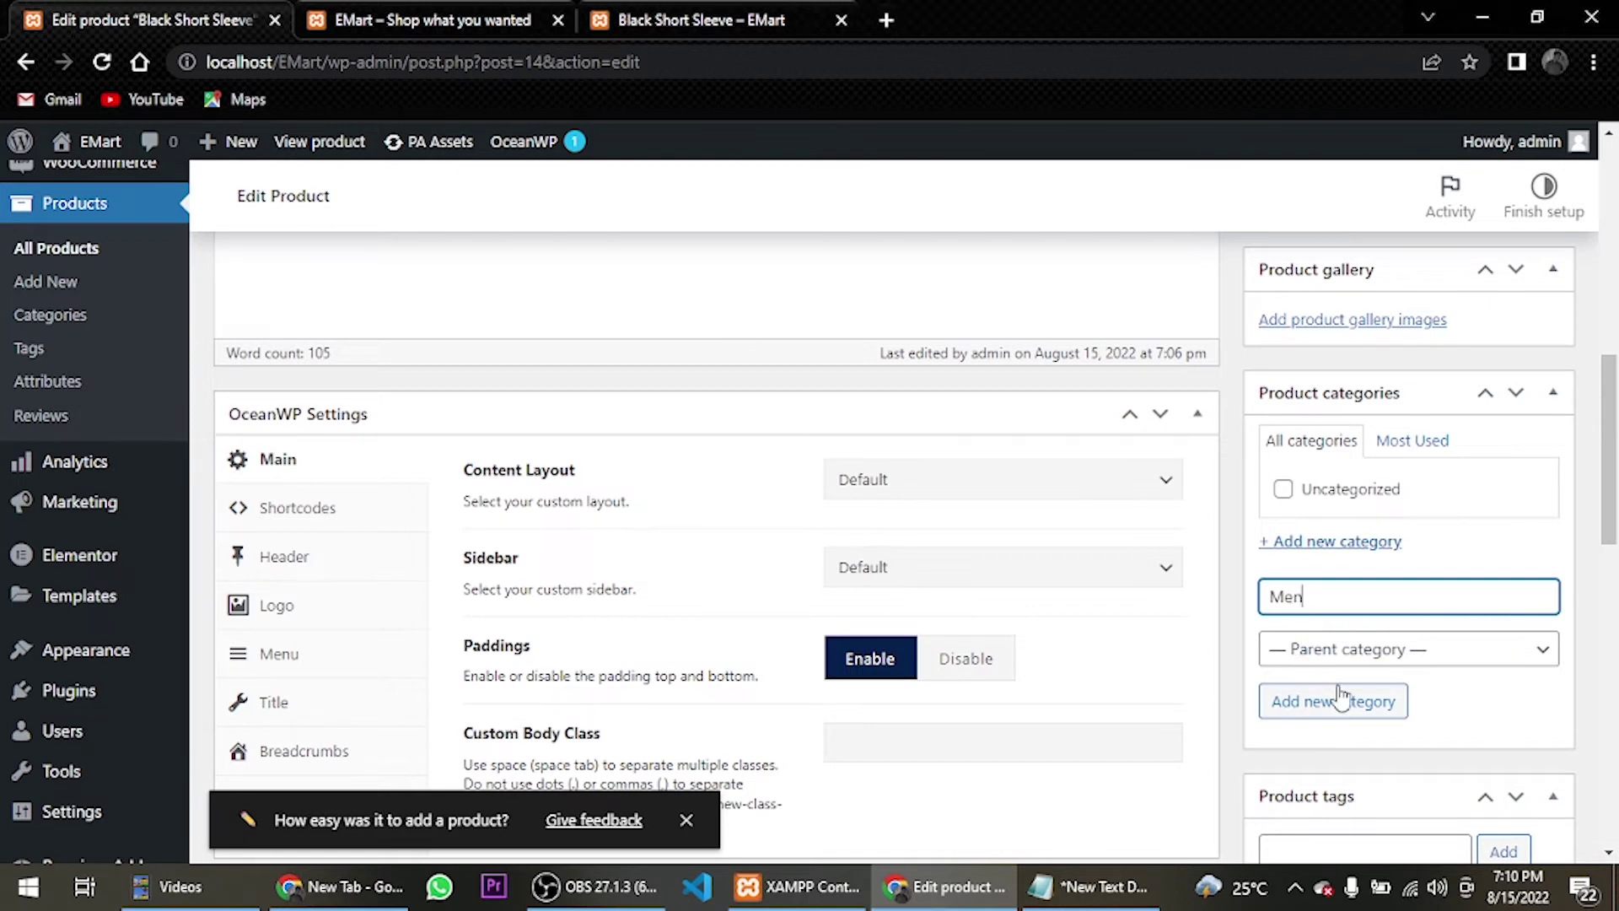
{"action": "left_click", "coordinate": [1334, 701]}
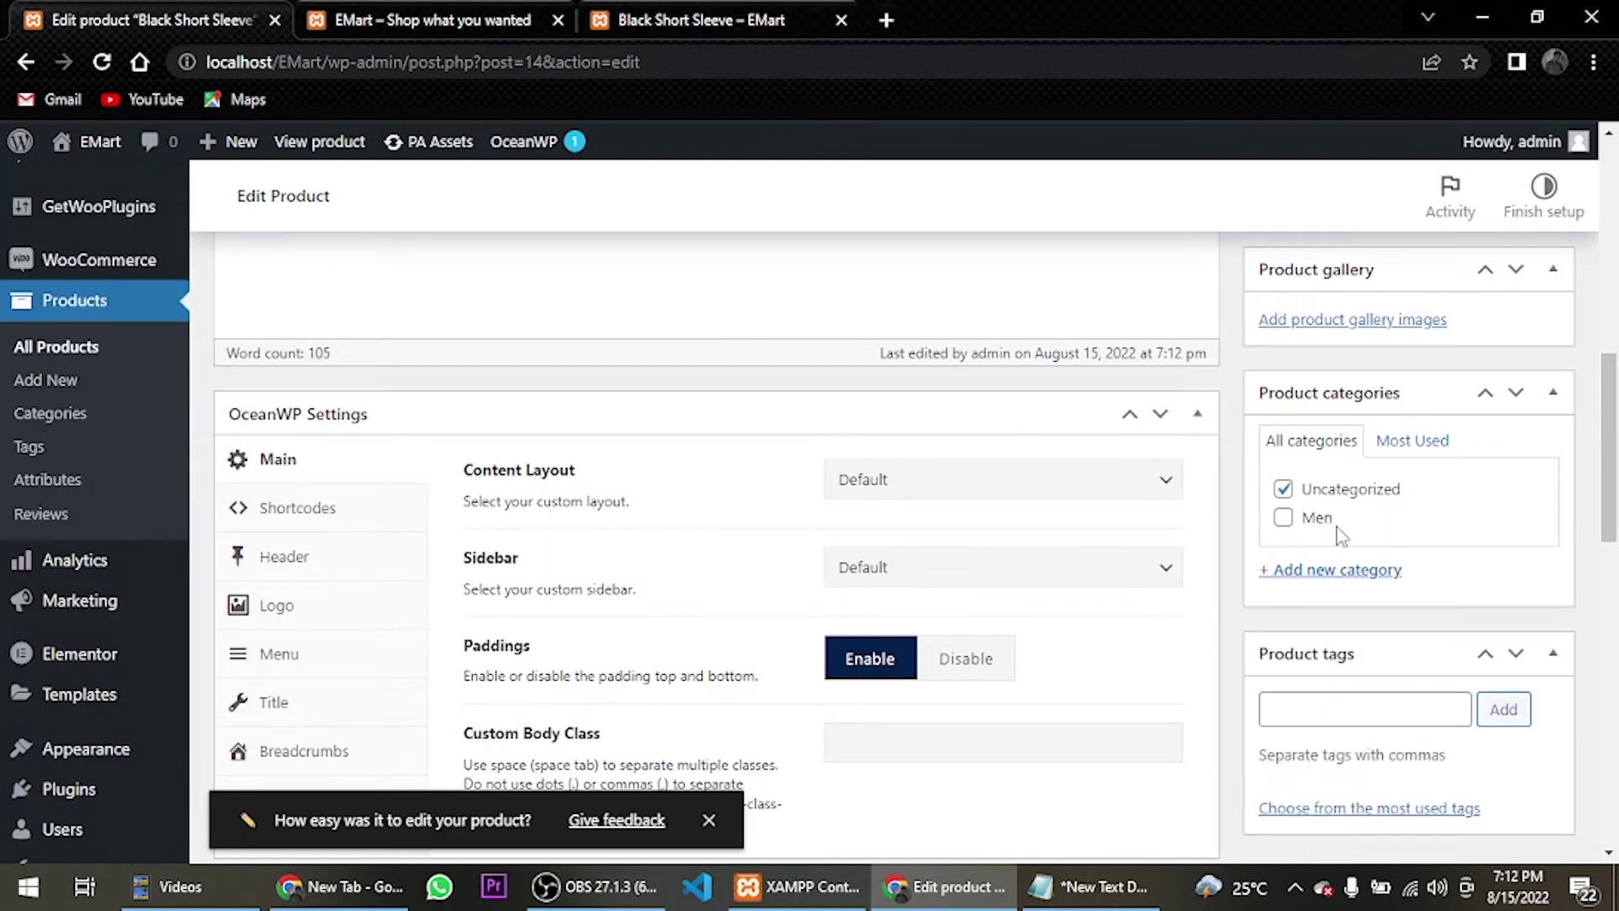
{"action": "left_click", "coordinate": [1282, 517]}
{"action": "left_click", "coordinate": [1283, 488]}
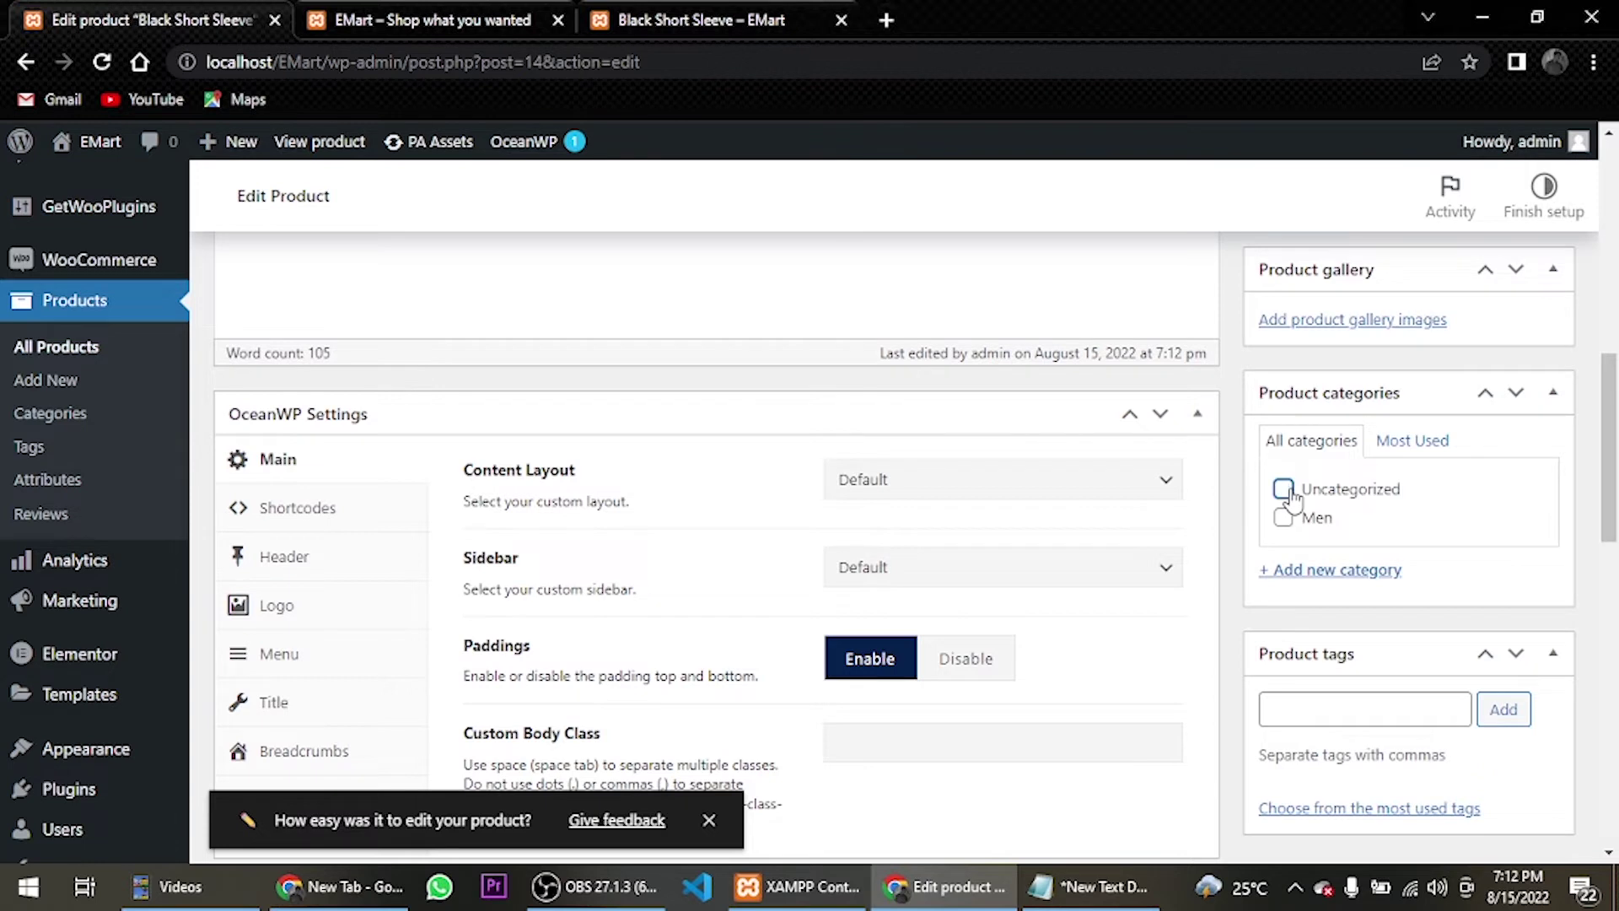
Step: Add a product category named TShirt with Men as its parent category, and reload the product's edit page
{"action": "left_click", "coordinate": [1301, 573]}
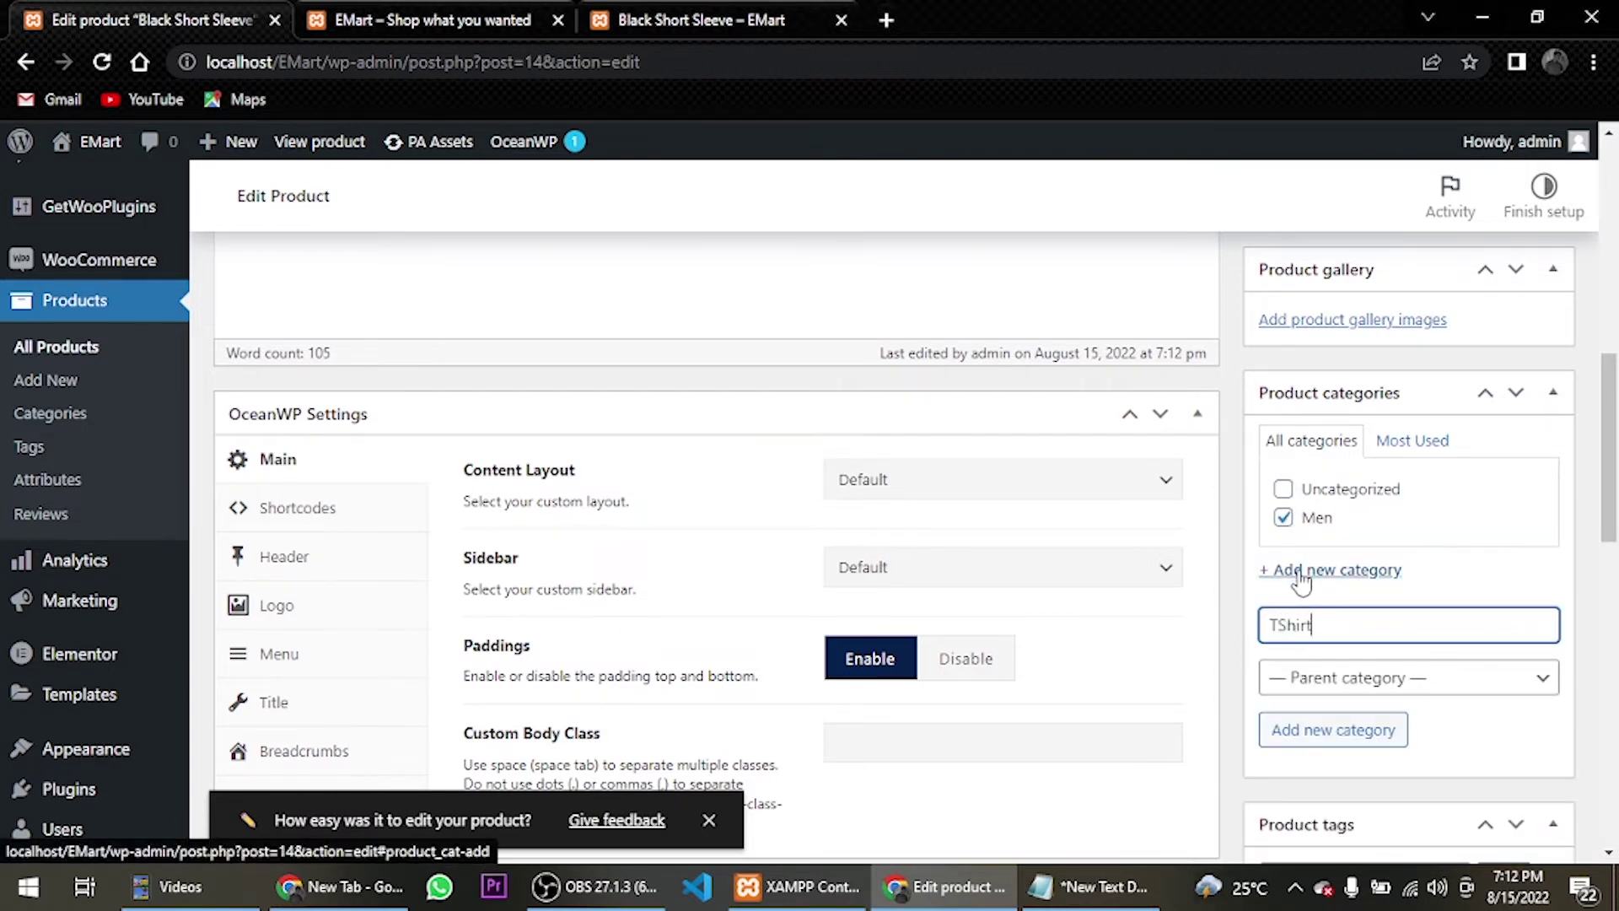
{"action": "left_click", "coordinate": [1353, 677]}
{"action": "left_click", "coordinate": [1344, 708]}
{"action": "left_click", "coordinate": [1379, 685]}
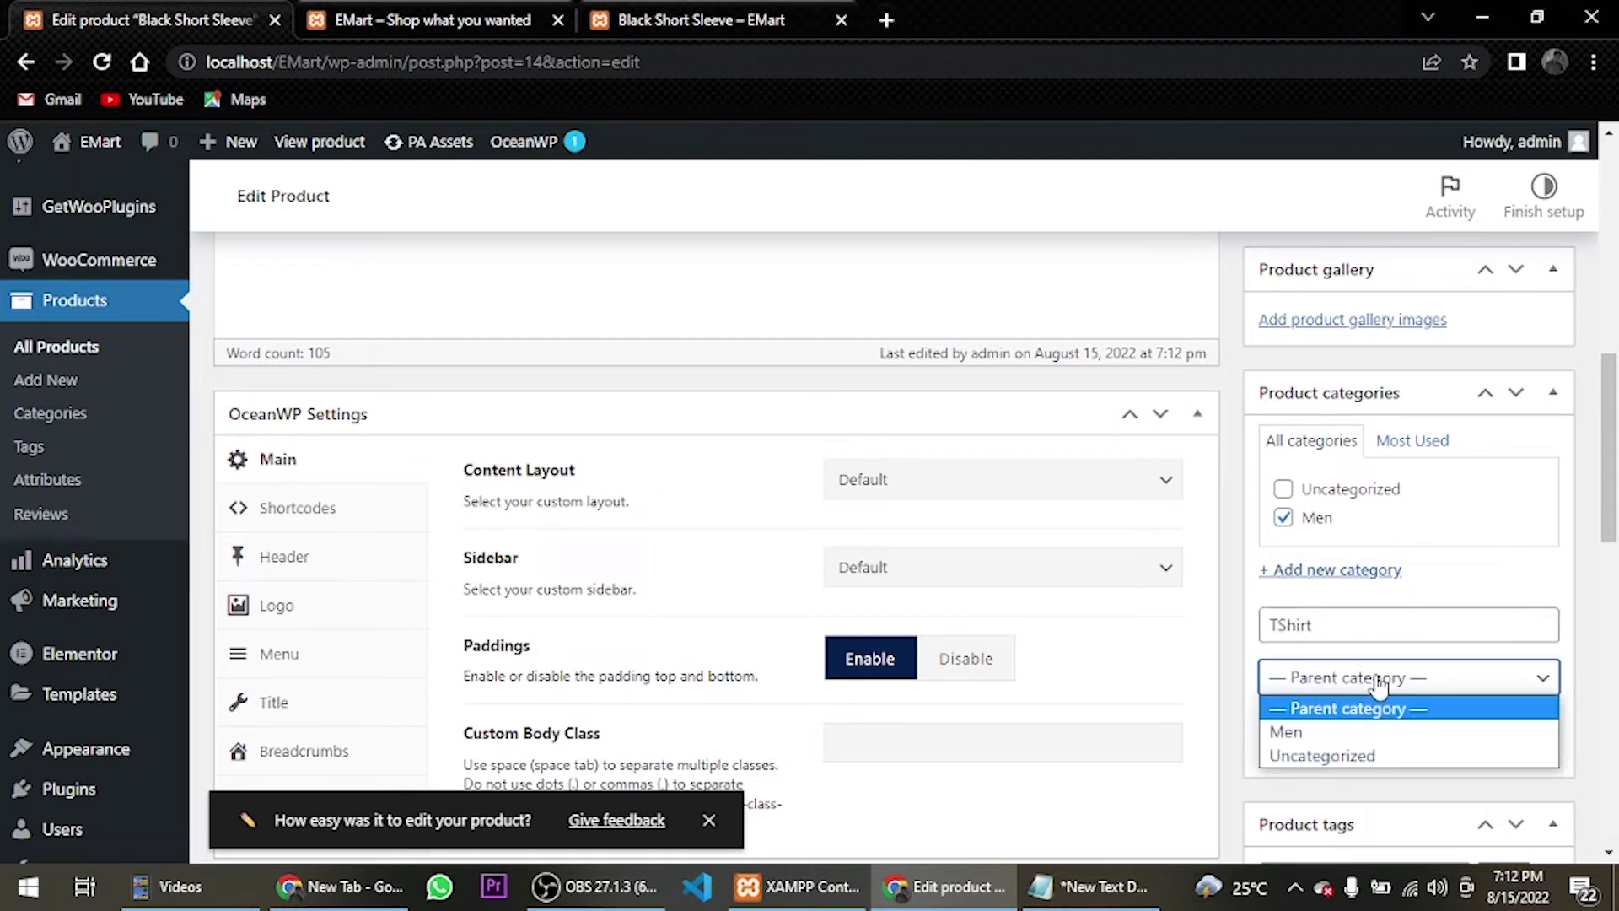
{"action": "left_click", "coordinate": [1367, 737]}
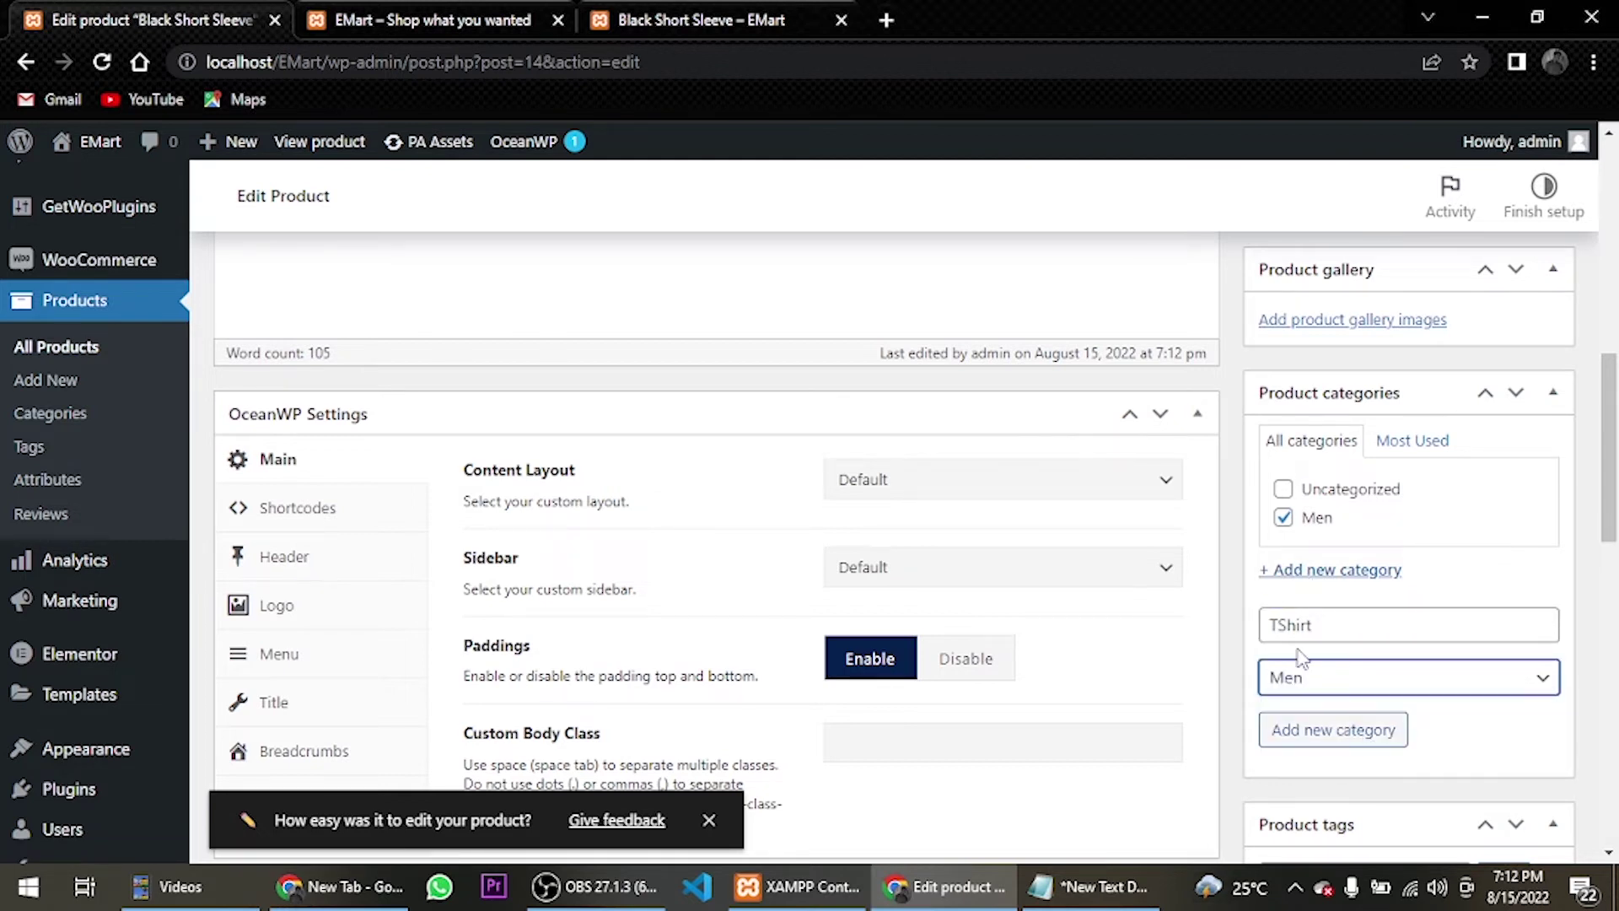
{"action": "left_click", "coordinate": [1321, 725]}
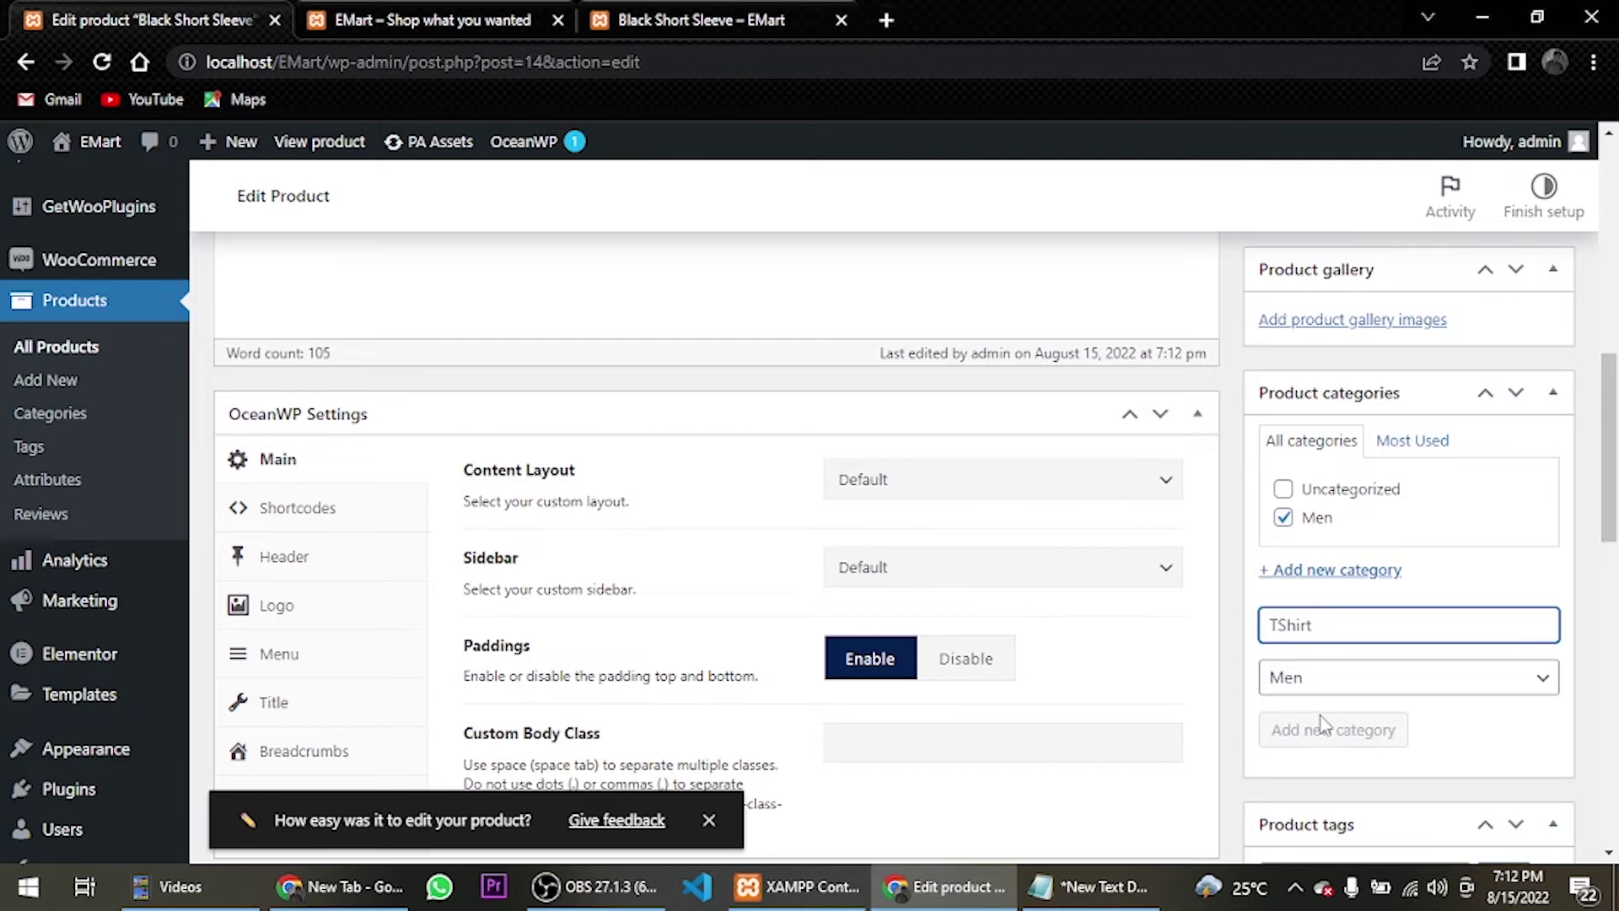
{"action": "key", "text": "F5"}
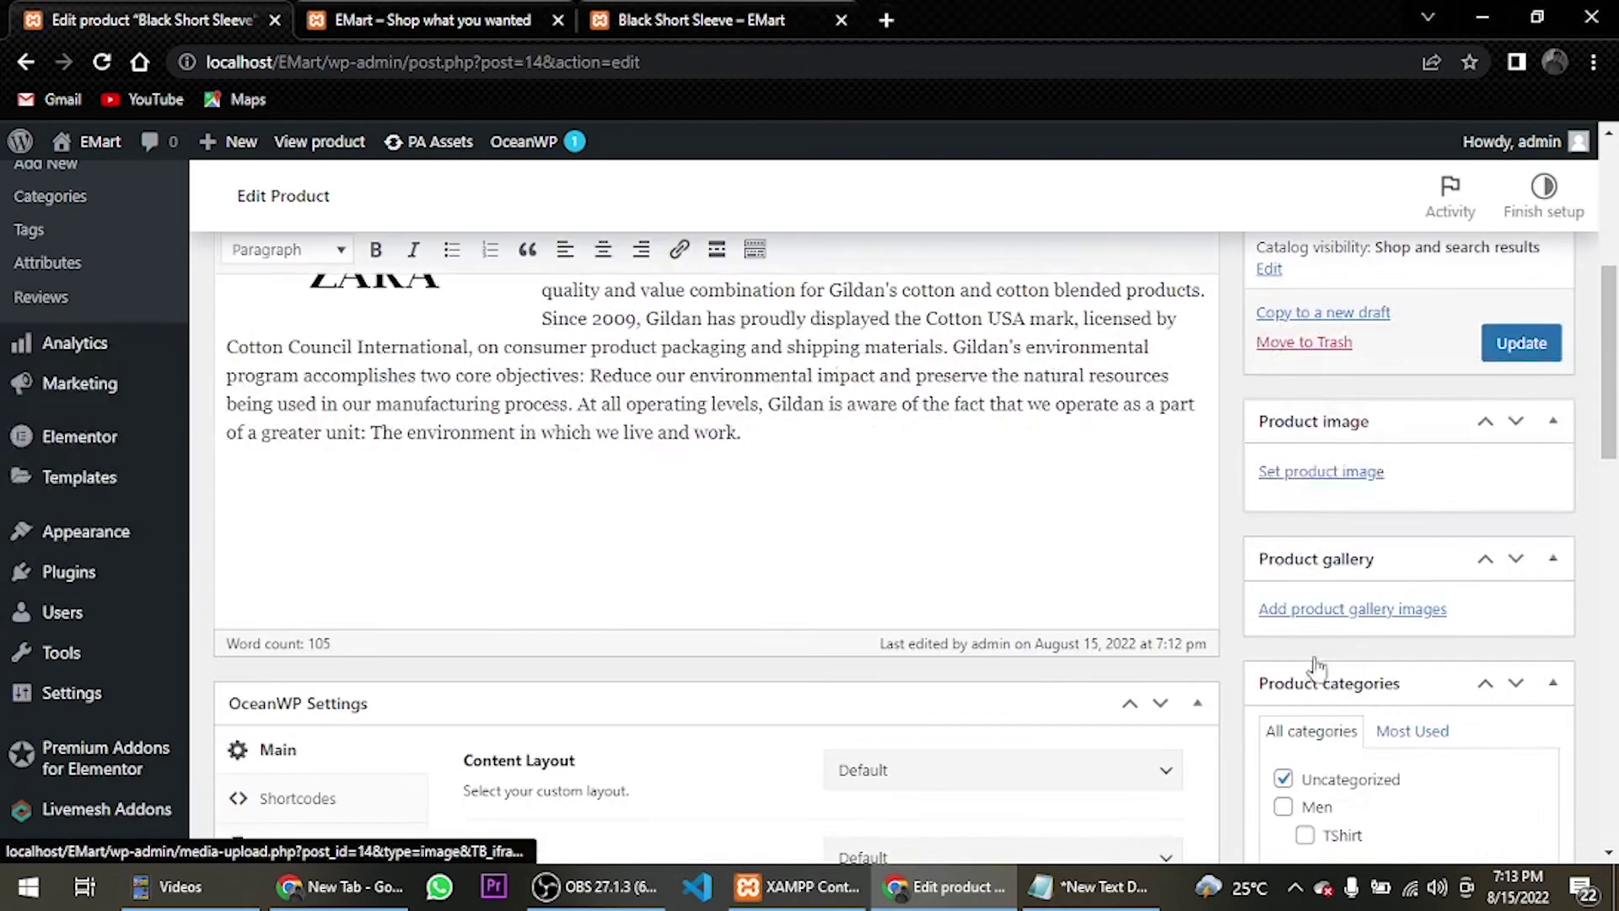
Step: Assign the product to Men and TShirt, remove it from Uncategorized, and update the product
{"action": "scroll", "coordinate": [1317, 666], "scroll_direction": "down", "scroll_amount": 3}
{"action": "left_click", "coordinate": [1282, 541]}
{"action": "left_click", "coordinate": [1284, 570]}
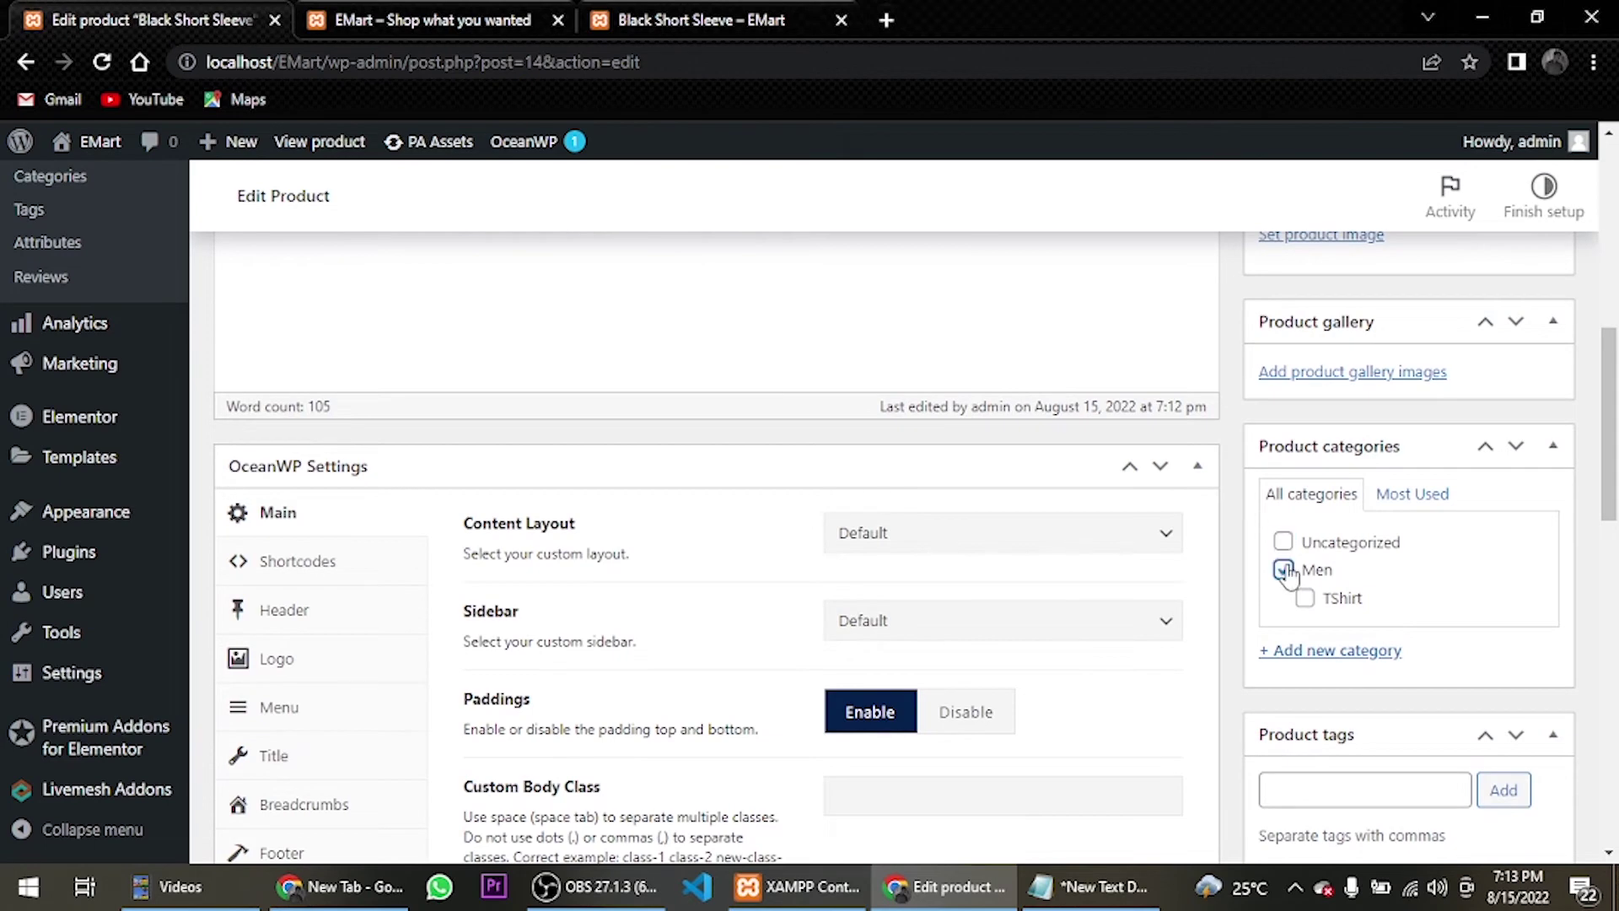
{"action": "left_click", "coordinate": [1304, 598]}
{"action": "scroll", "coordinate": [1304, 621], "scroll_direction": "up", "scroll_amount": 5}
{"action": "left_click", "coordinate": [1517, 581]}
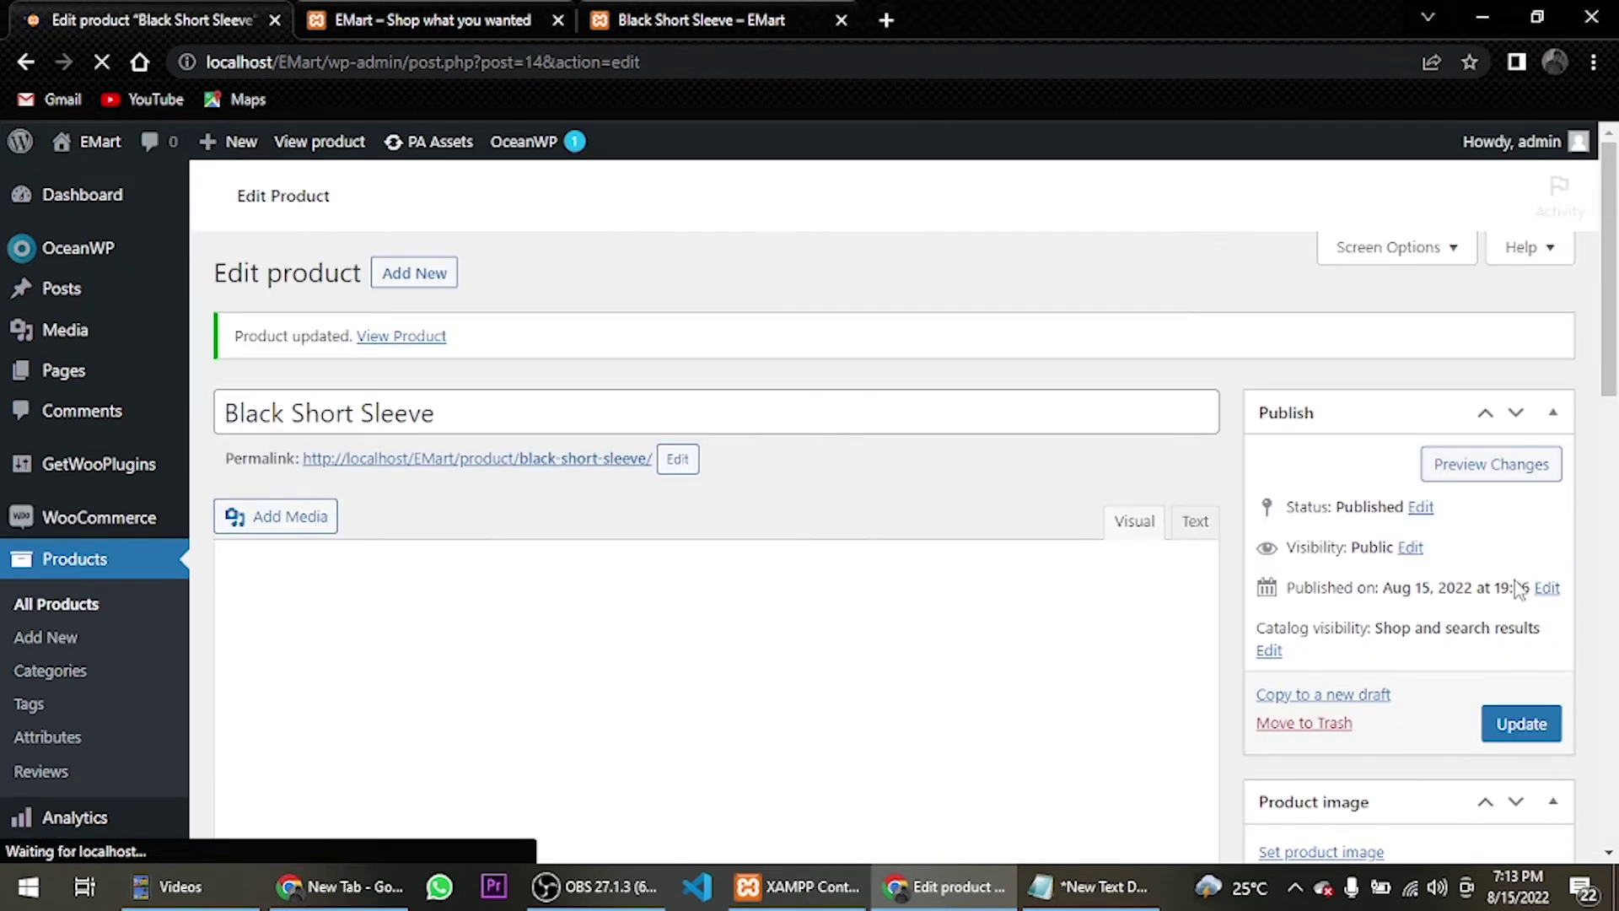
Step: Start uploading files for the product image and open the Products folder inside Downloads > Media
{"action": "scroll", "coordinate": [1518, 588], "scroll_direction": "down", "scroll_amount": 3}
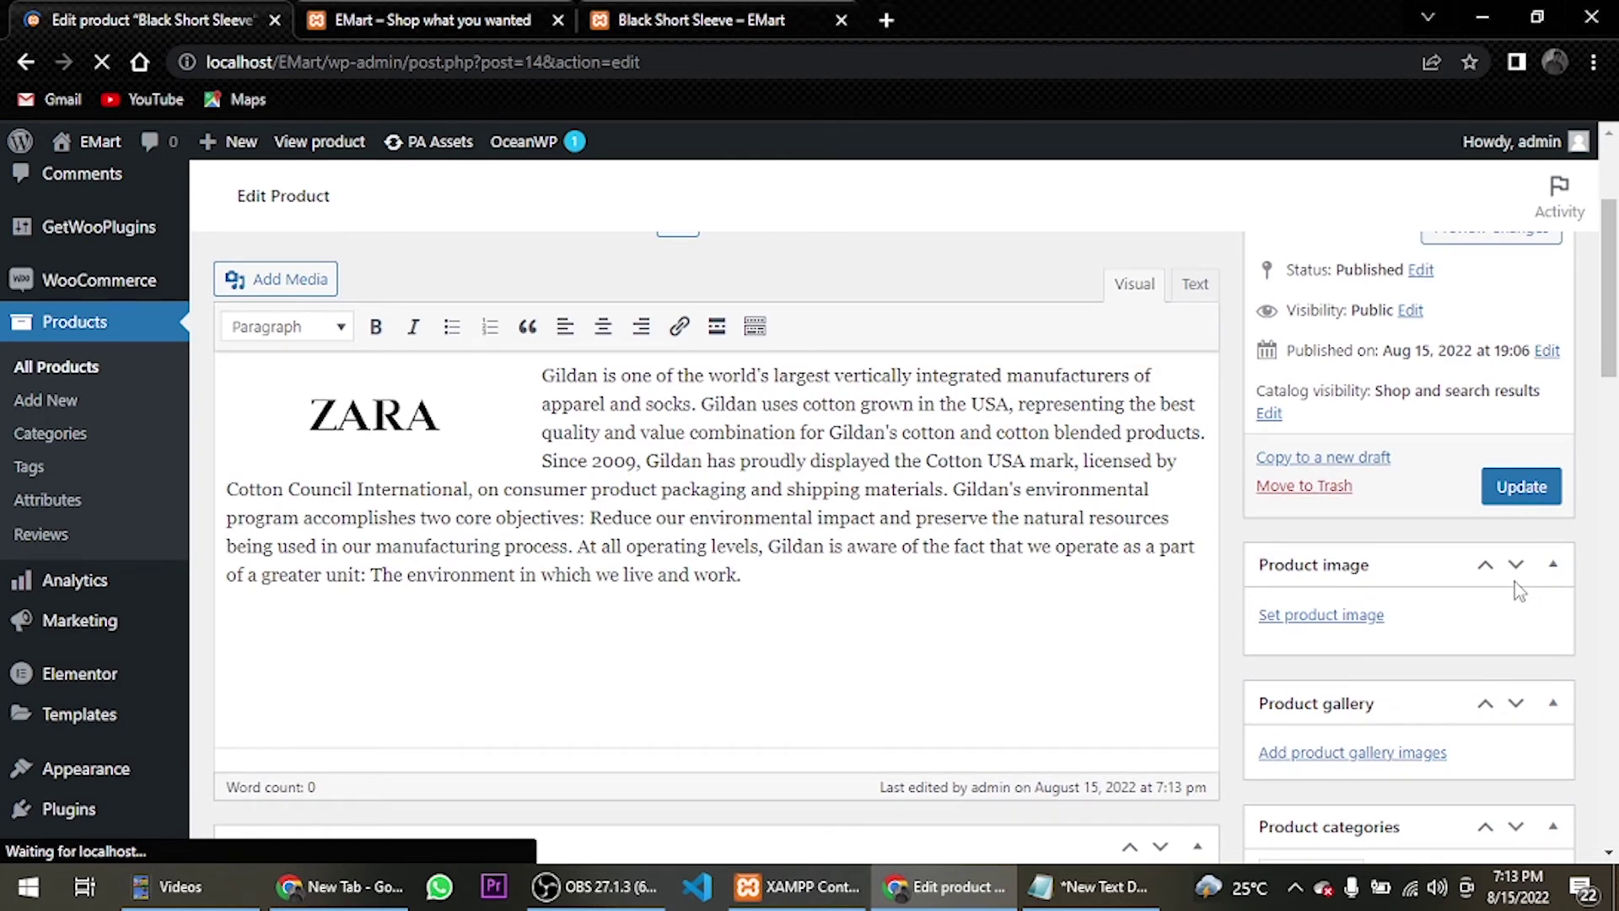
{"action": "scroll", "coordinate": [1515, 580], "scroll_direction": "down", "scroll_amount": 8}
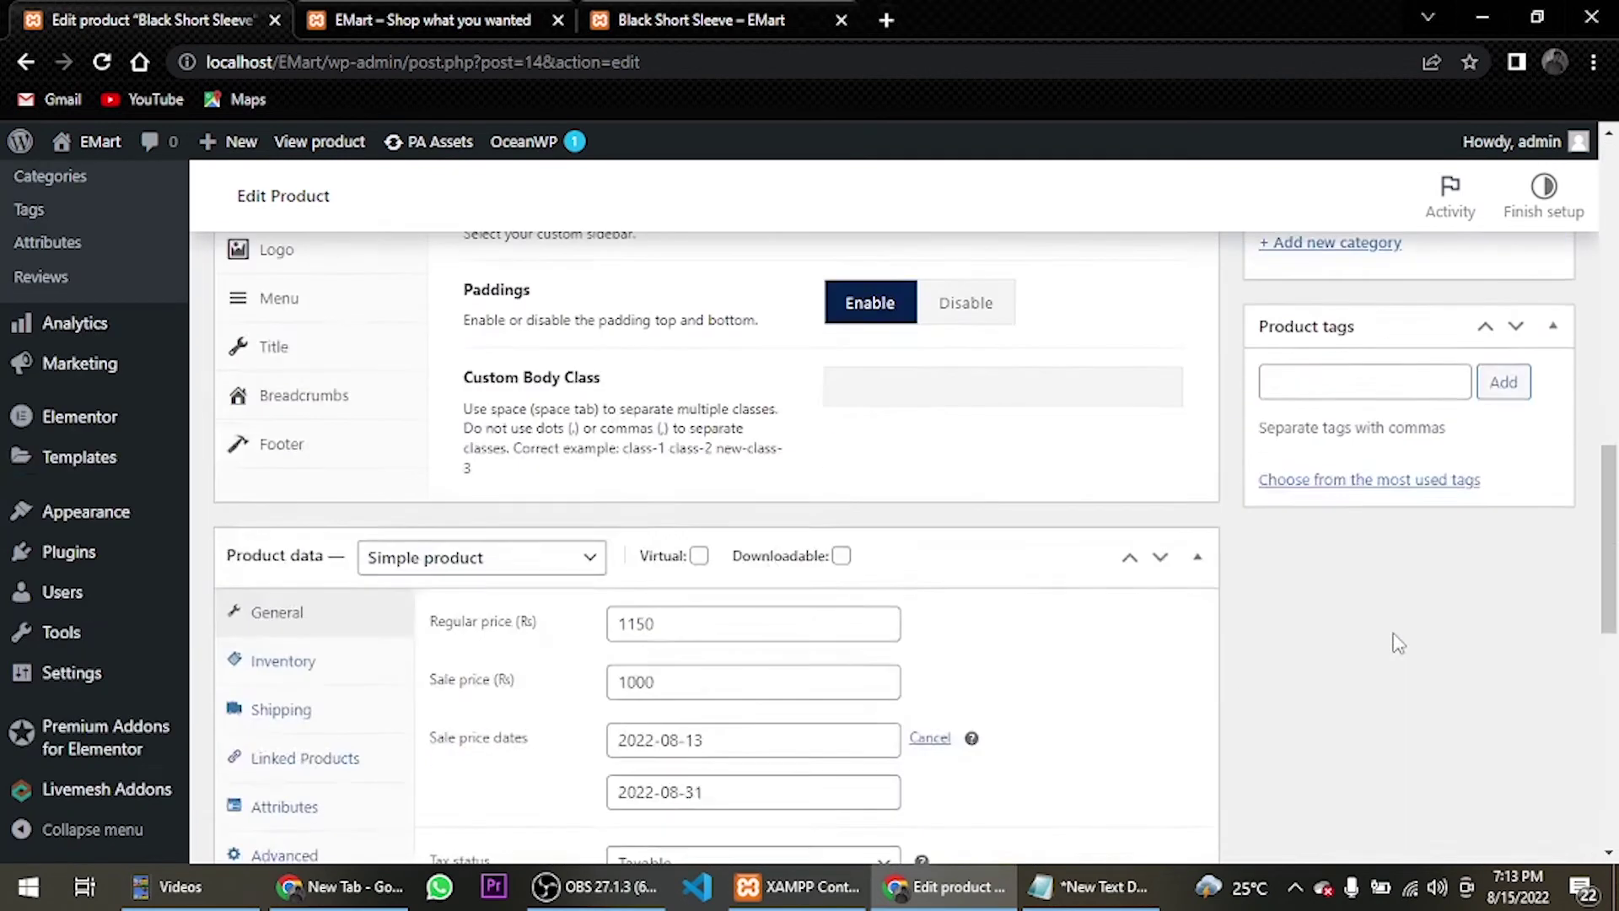
{"action": "scroll", "coordinate": [1395, 643], "scroll_direction": "down", "scroll_amount": 8}
{"action": "scroll", "coordinate": [1397, 643], "scroll_direction": "up", "scroll_amount": 6}
{"action": "scroll", "coordinate": [1397, 643], "scroll_direction": "down", "scroll_amount": 5}
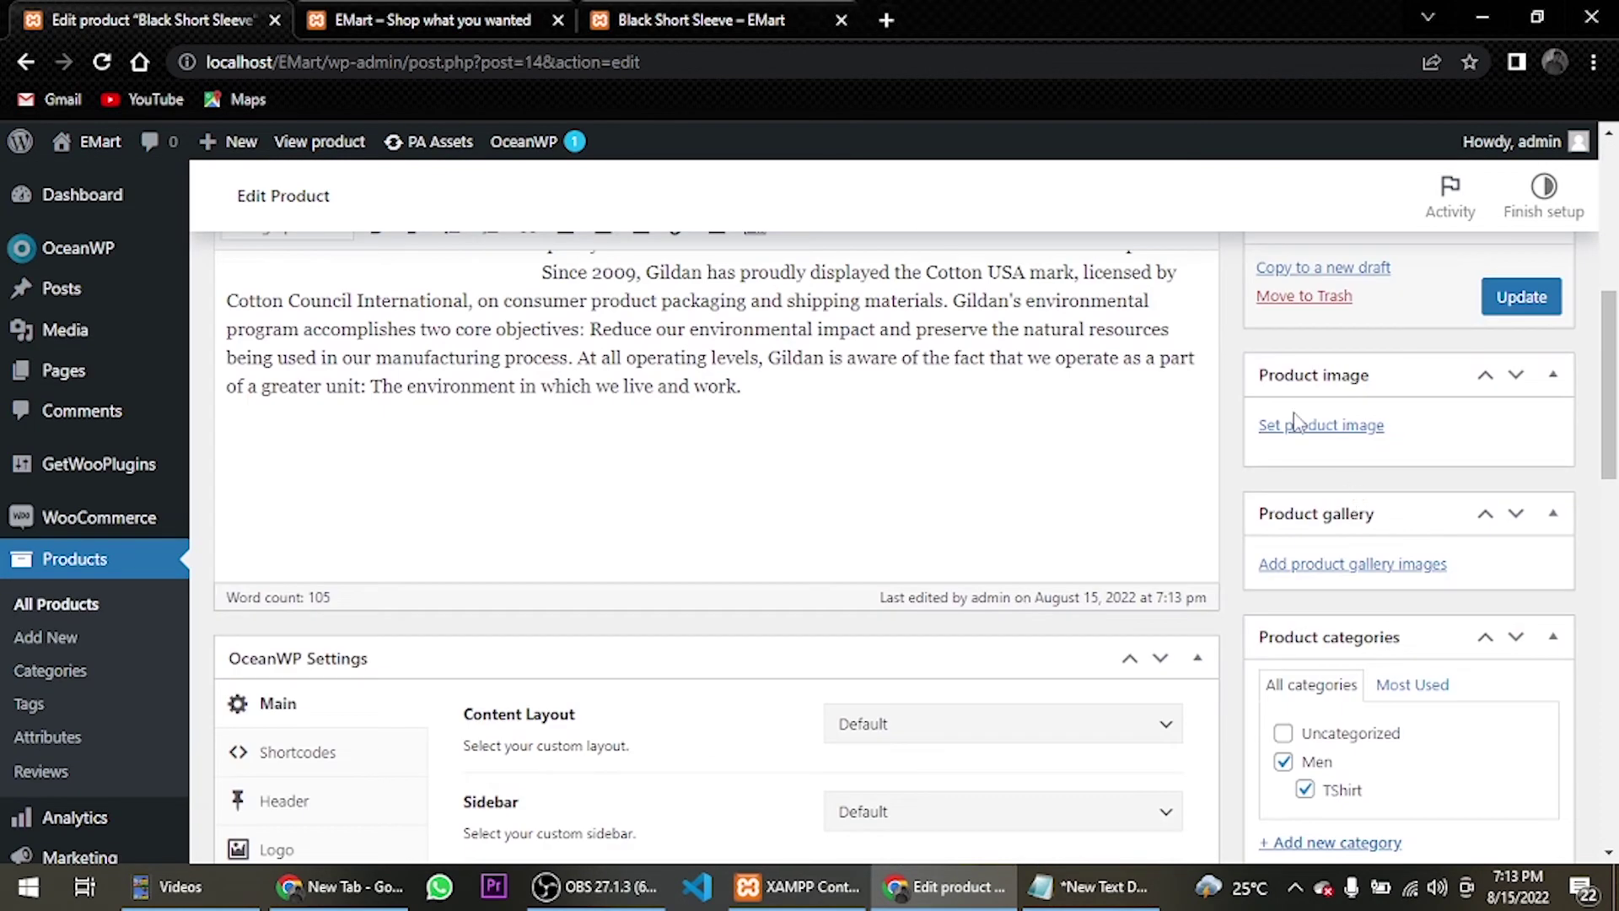
{"action": "left_click", "coordinate": [1292, 429]}
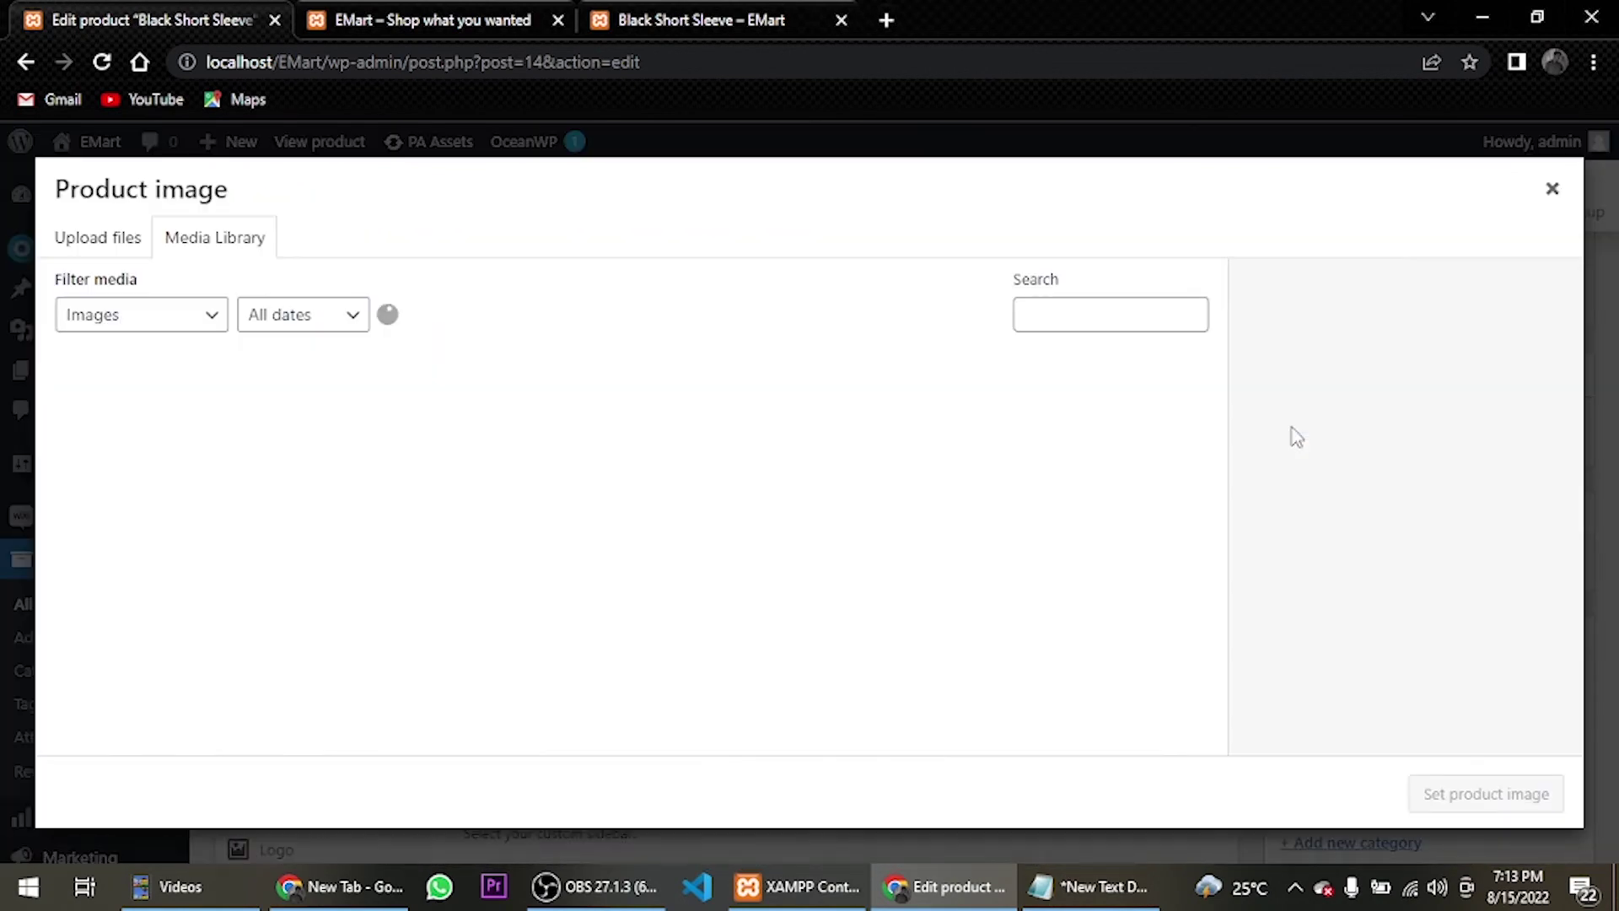
{"action": "left_click", "coordinate": [76, 243]}
{"action": "left_click", "coordinate": [748, 542]}
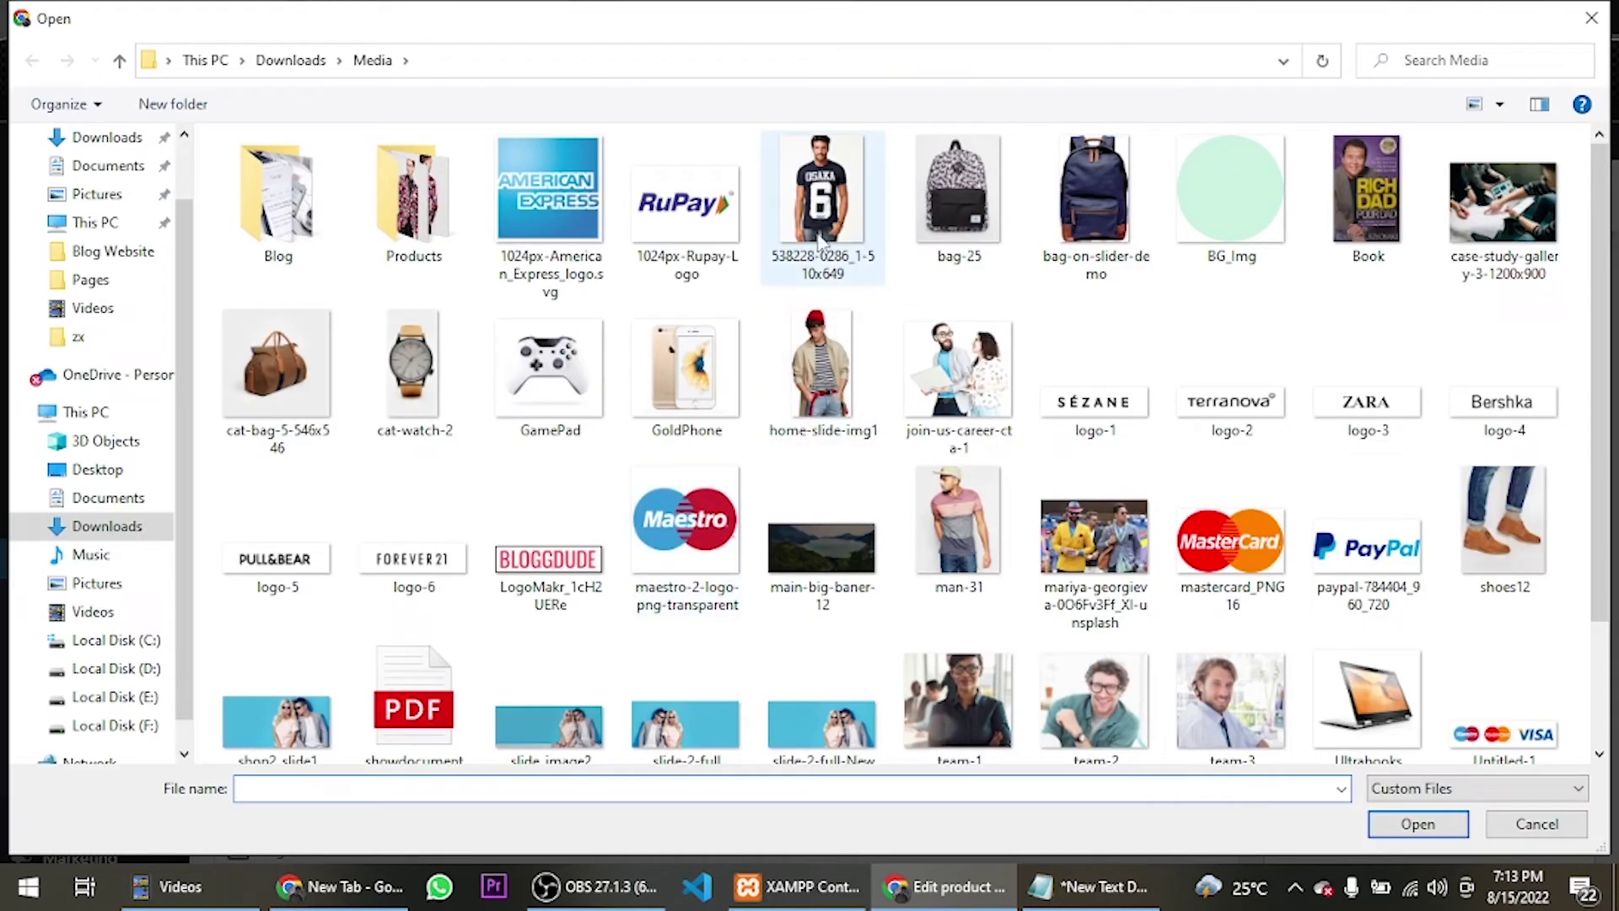
{"action": "double_click", "coordinate": [413, 198]}
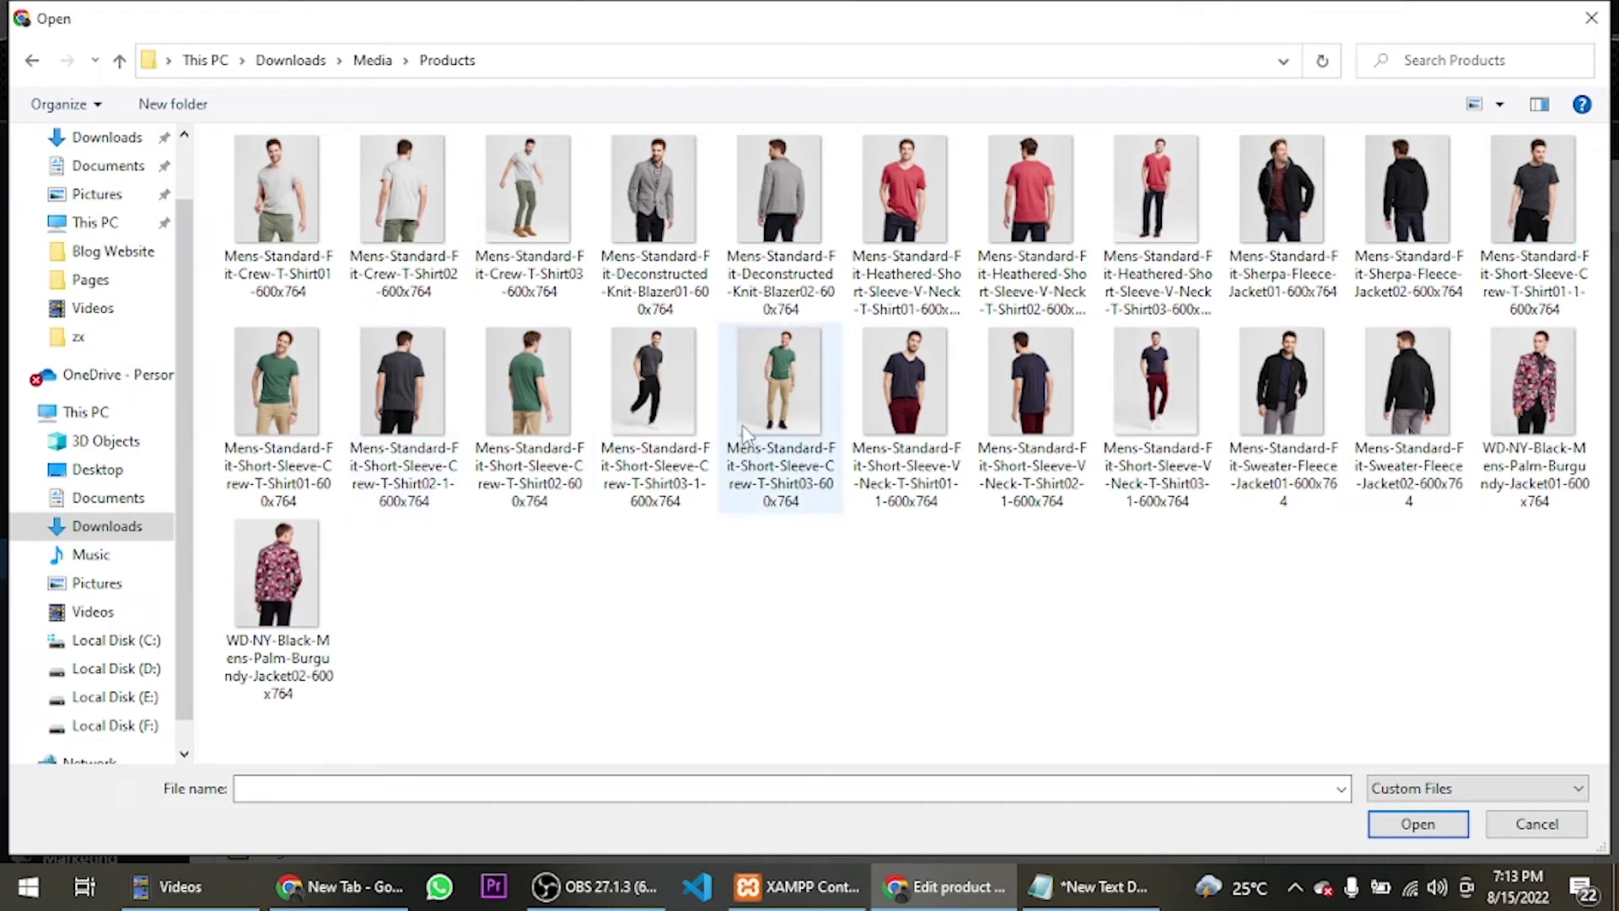
Step: Upload the Mens-Standard-Fit-Short-Sleeve-Crew-T-Shirt01-1, 02-1 and 03-1 images and set the 03-1 image as the product image
{"action": "left_click", "coordinate": [1529, 239]}
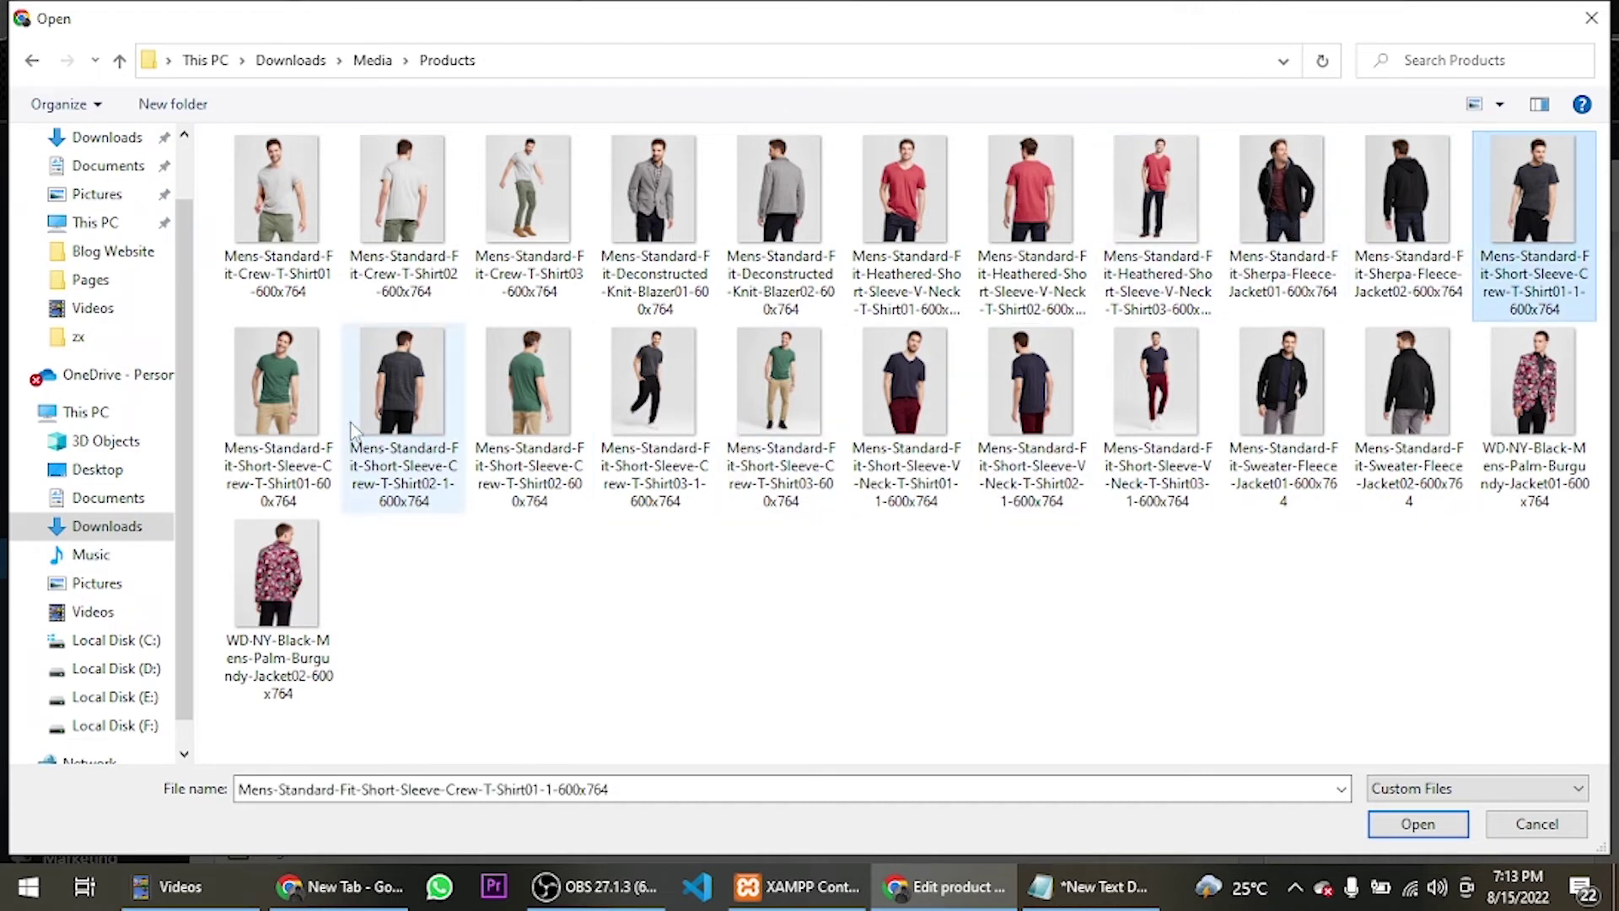
{"action": "left_click", "coordinate": [637, 397]}
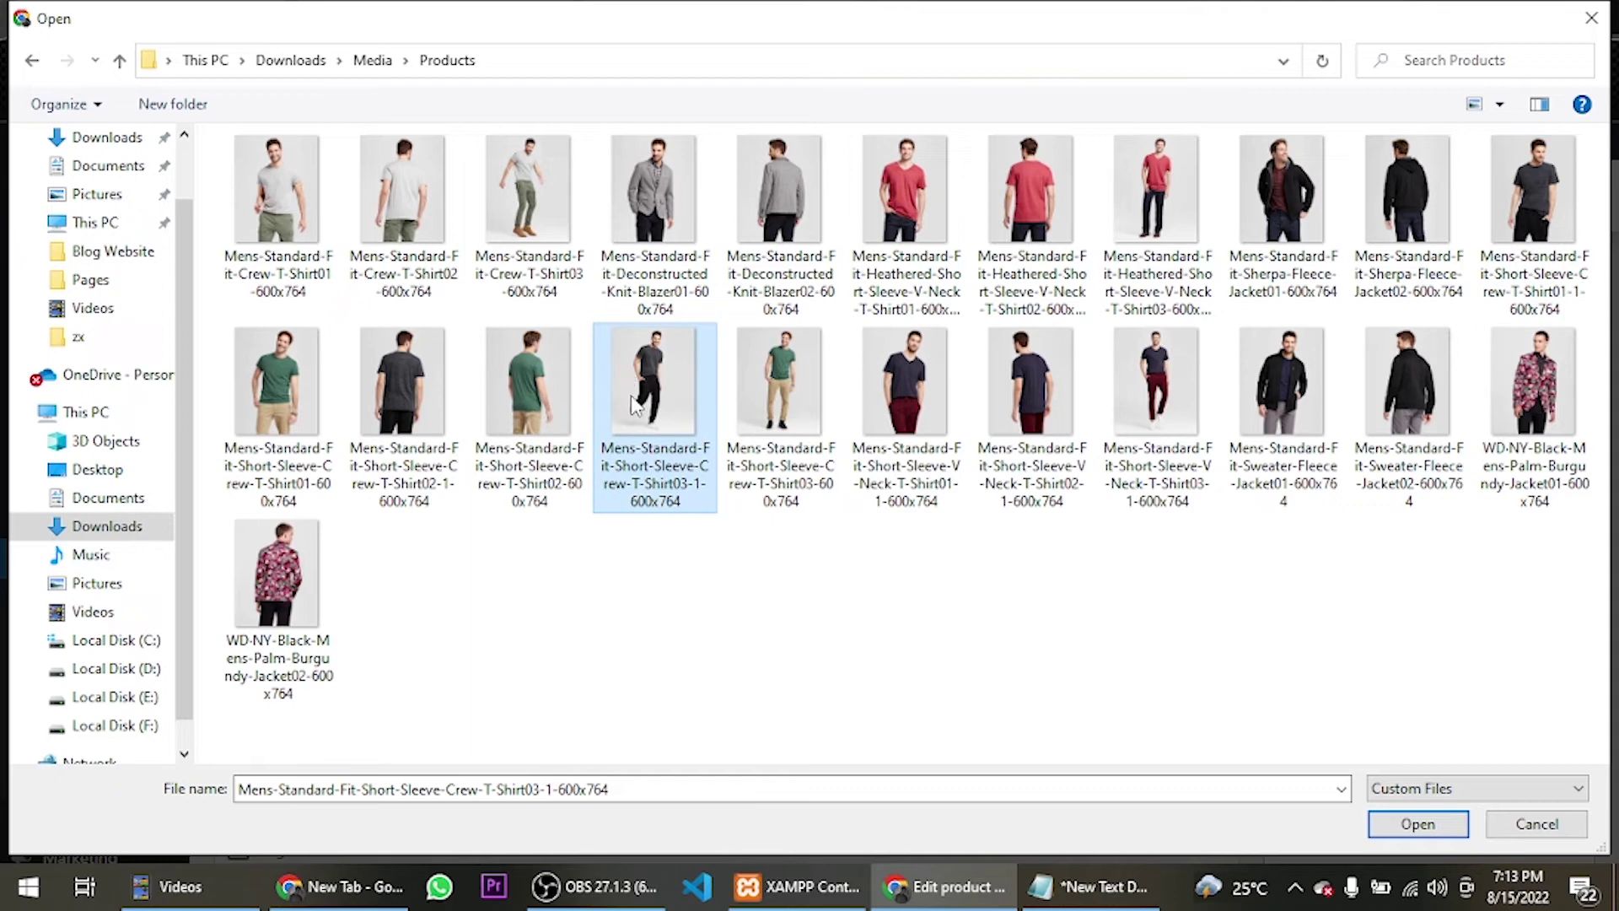
{"action": "left_click", "coordinate": [1497, 238], "text": "ctrl"}
{"action": "left_click", "coordinate": [403, 388], "text": "ctrl"}
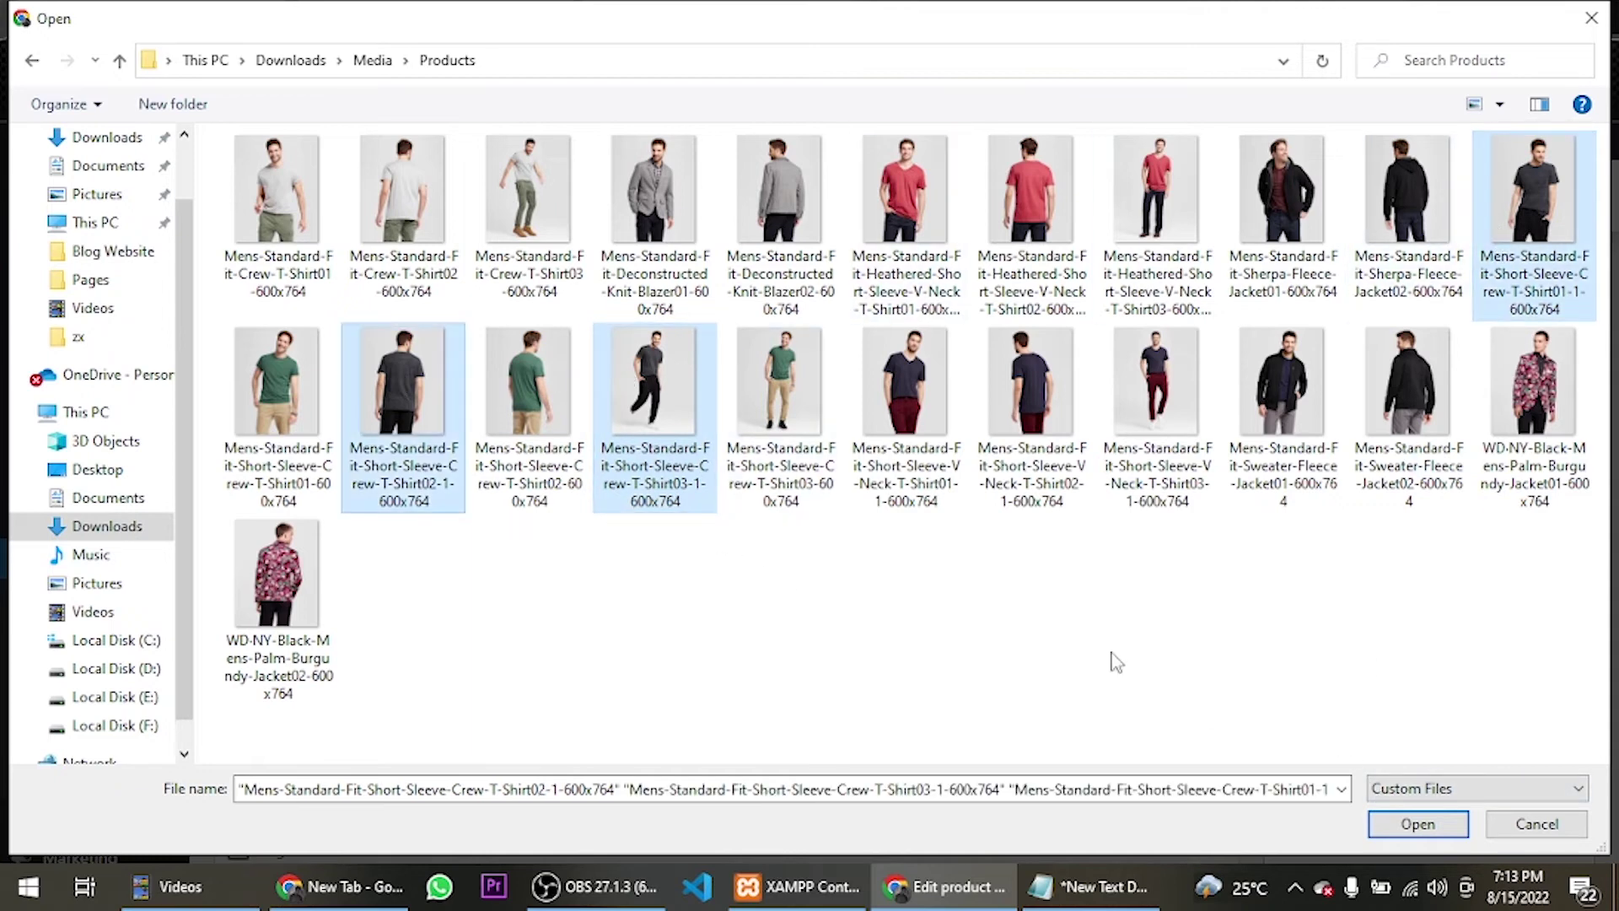
{"action": "left_click", "coordinate": [1373, 817]}
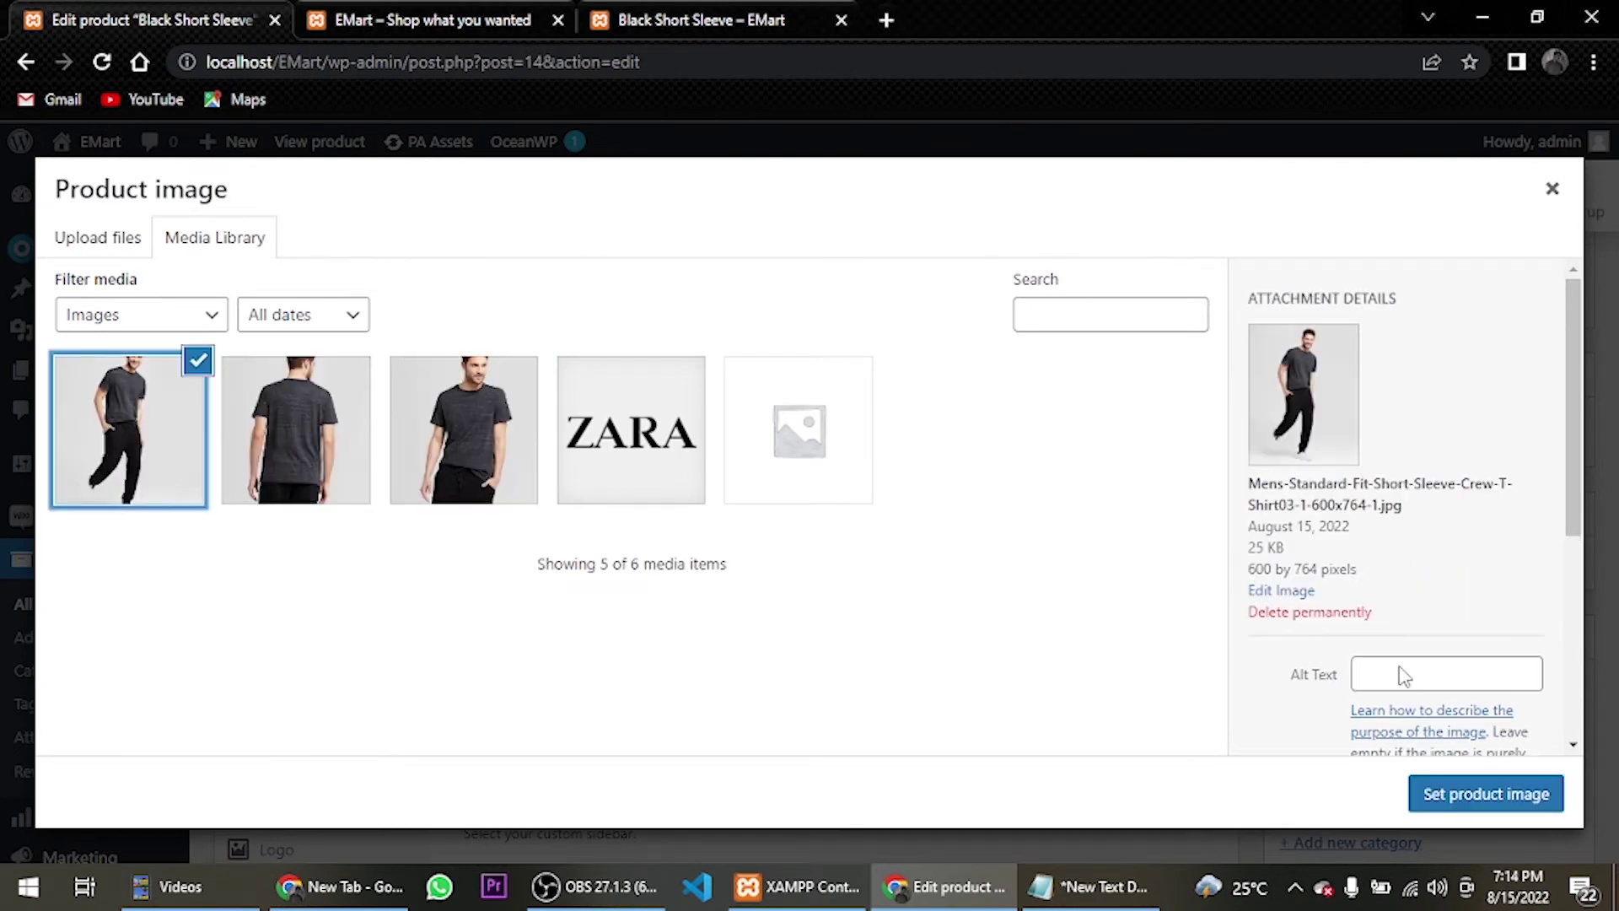
{"action": "left_click", "coordinate": [1484, 800]}
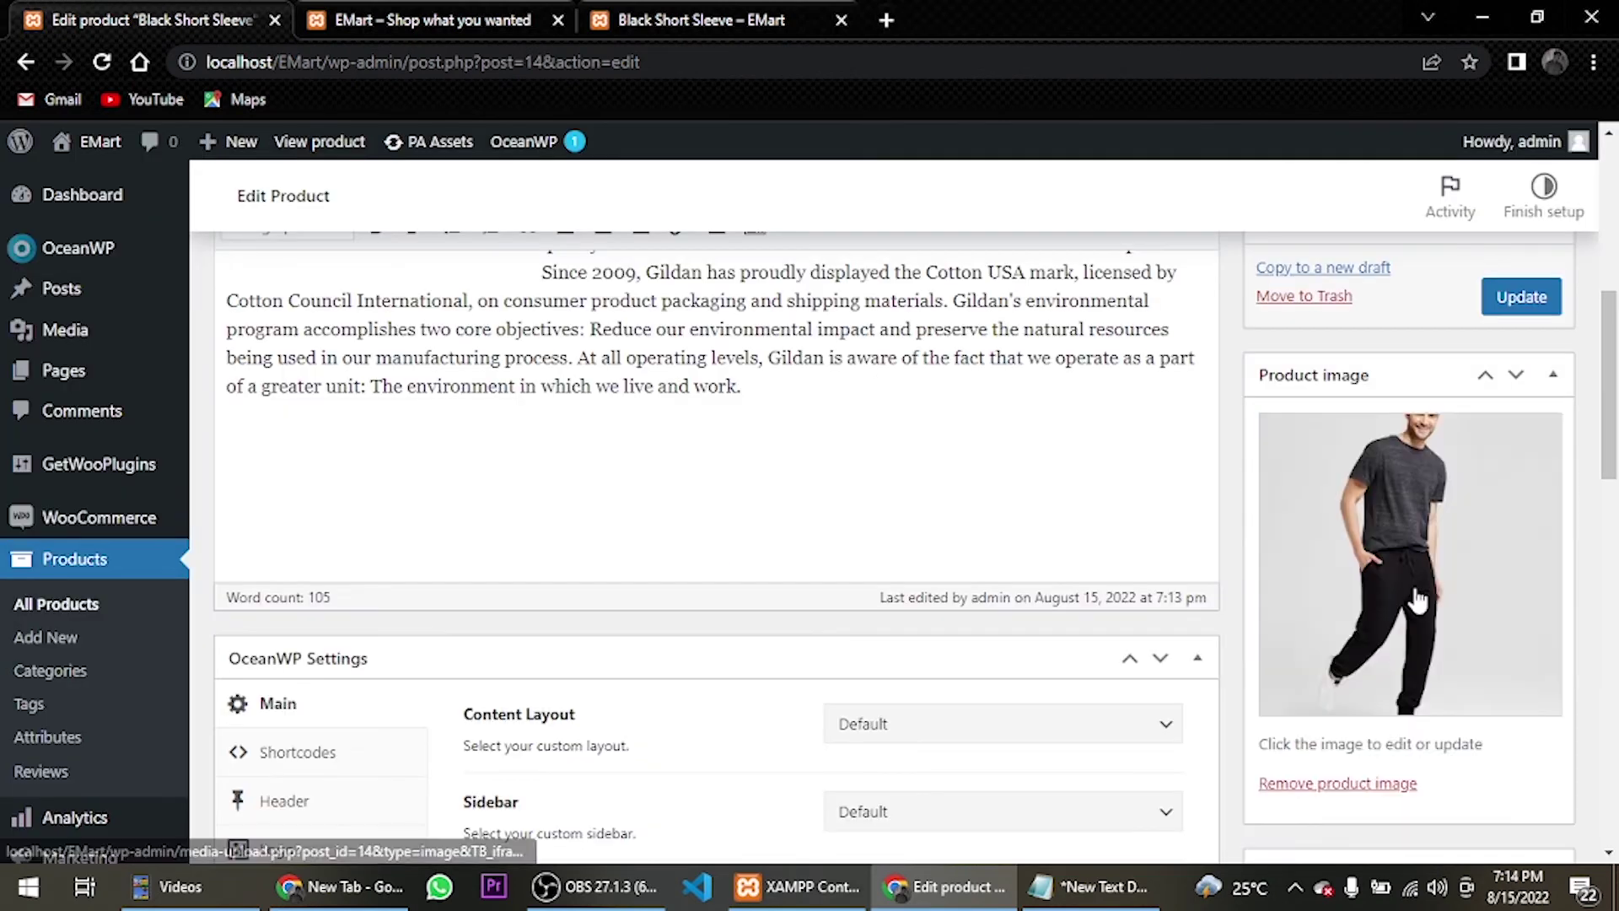
Step: Add the back-view and front-view black T-shirt images to the product gallery and update the product
{"action": "scroll", "coordinate": [1417, 600], "scroll_direction": "down", "scroll_amount": 5}
{"action": "left_click", "coordinate": [1383, 570]}
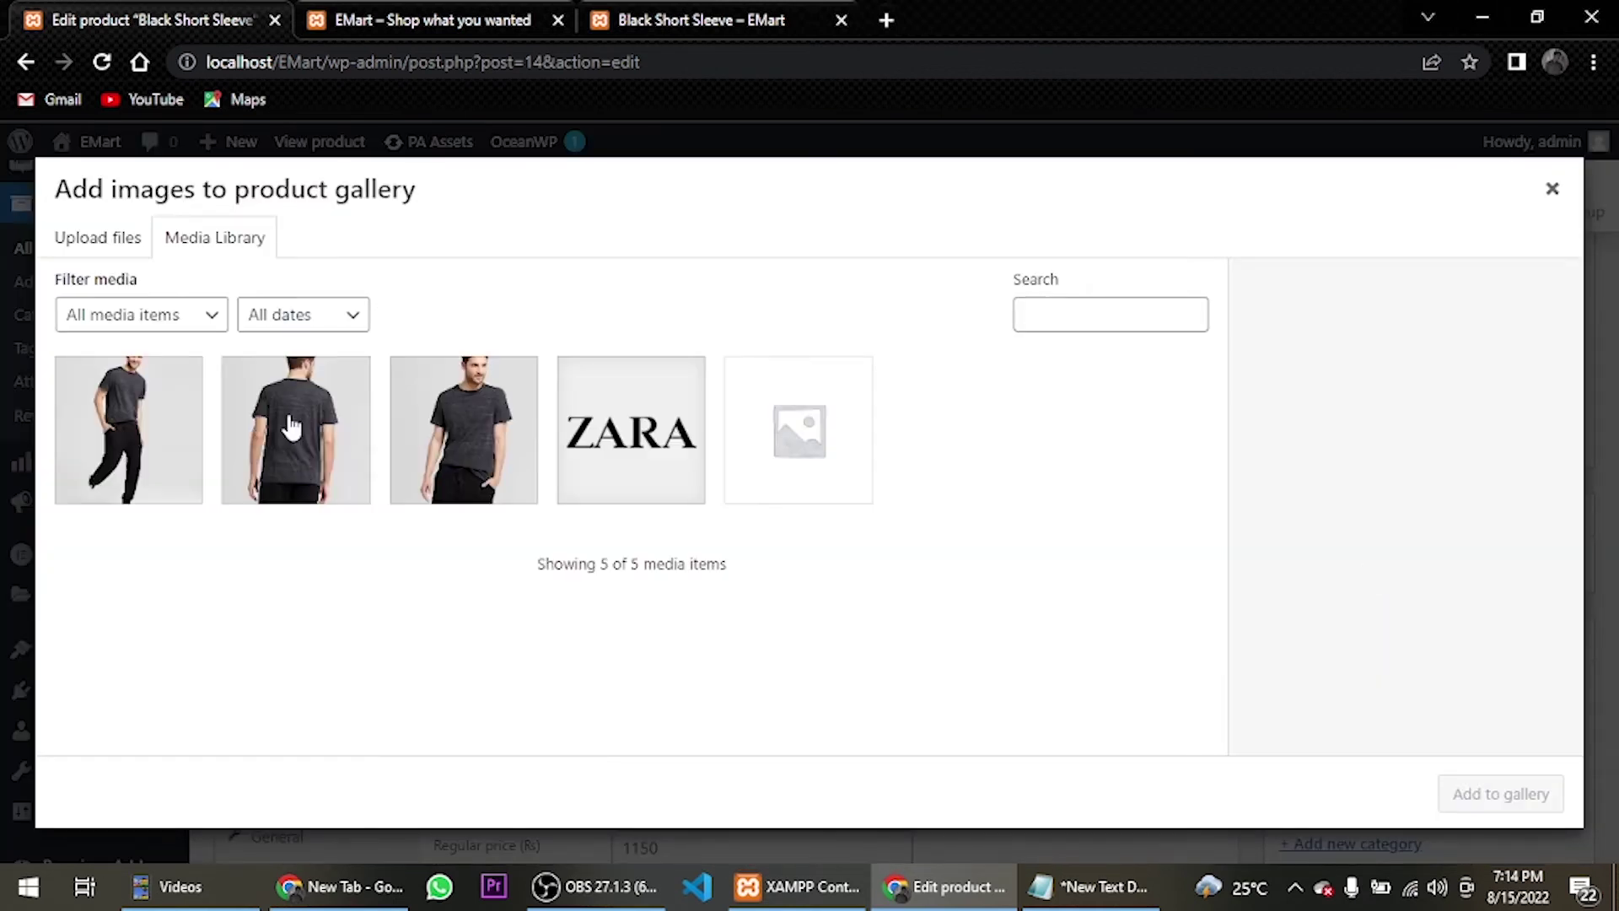
{"action": "left_click", "coordinate": [291, 427]}
{"action": "left_click", "coordinate": [423, 434]}
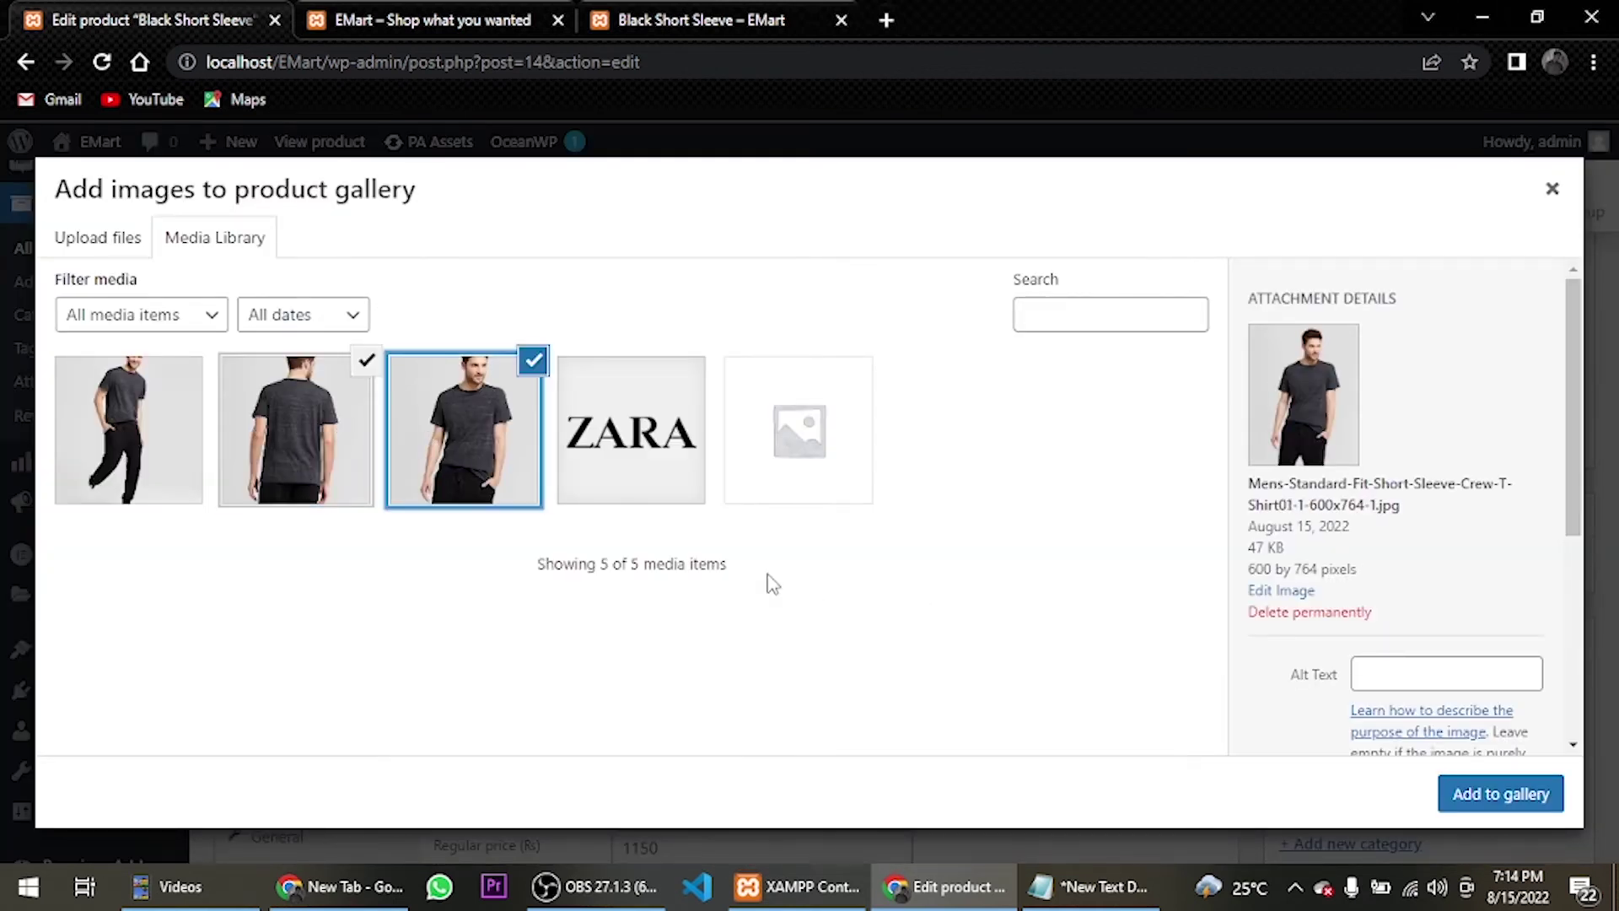
{"action": "left_click", "coordinate": [1466, 791]}
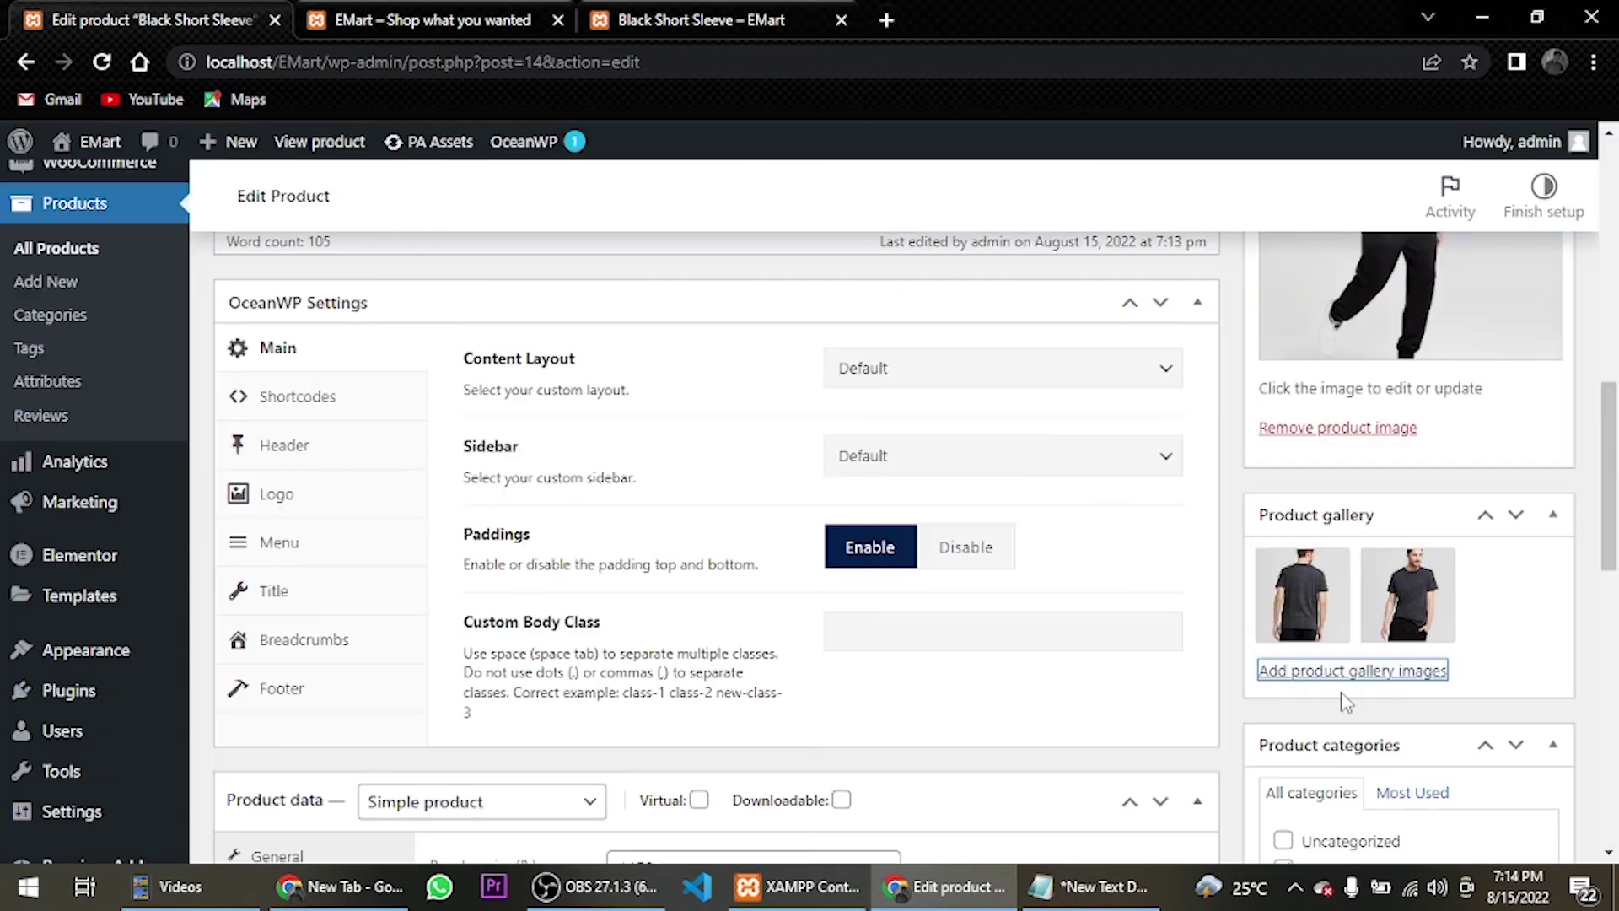
{"action": "scroll", "coordinate": [1345, 702], "scroll_direction": "up", "scroll_amount": 1}
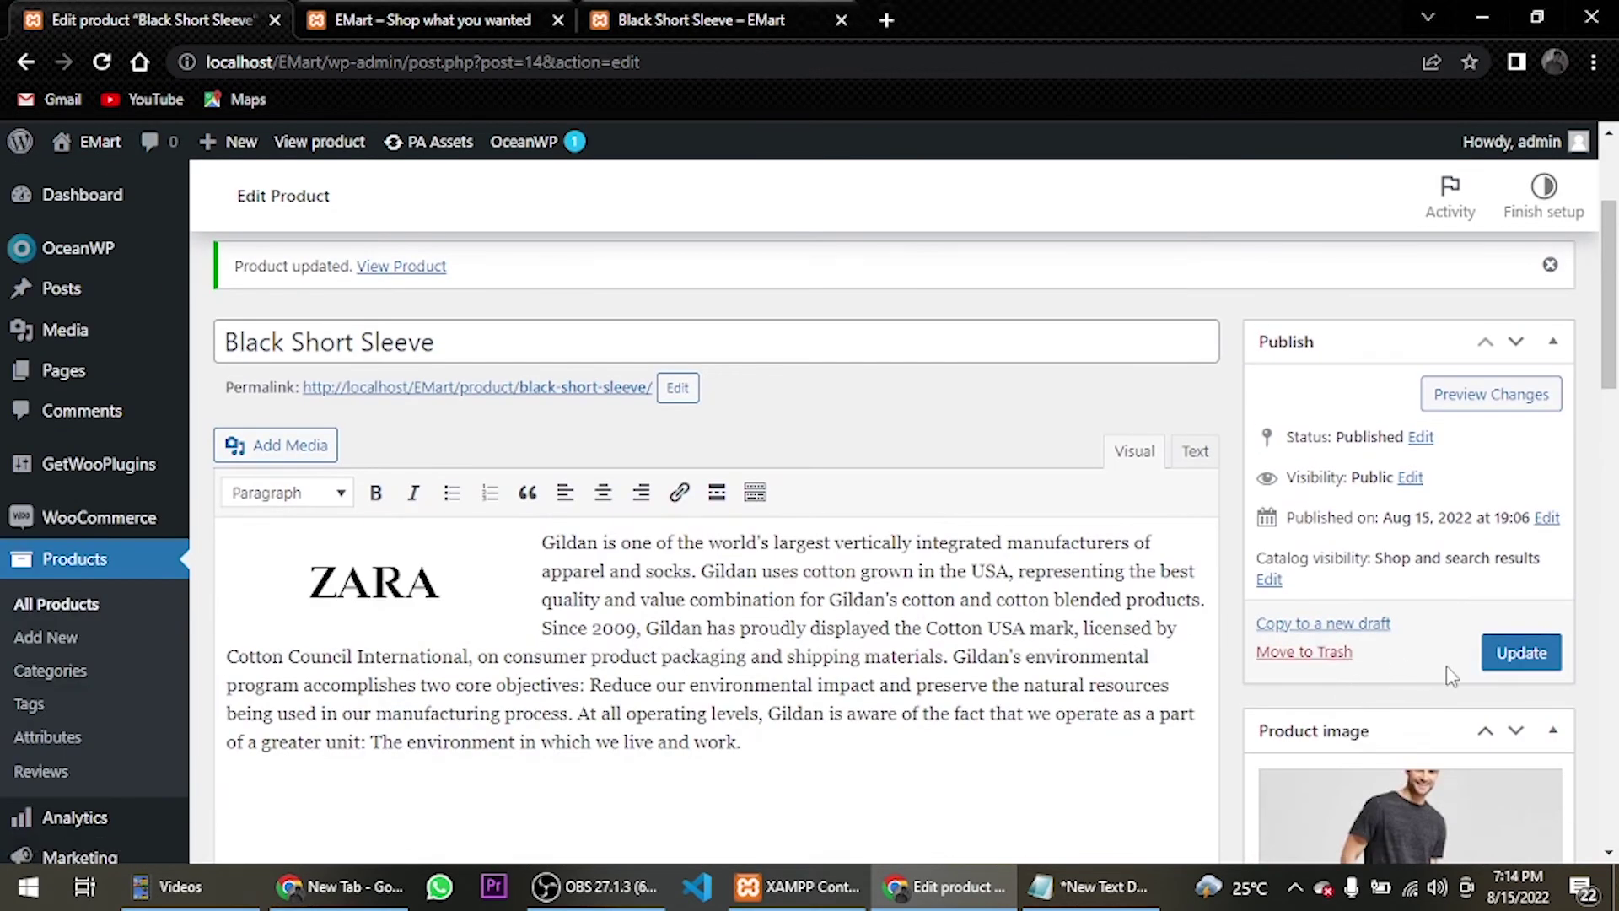
{"action": "left_click", "coordinate": [1521, 652]}
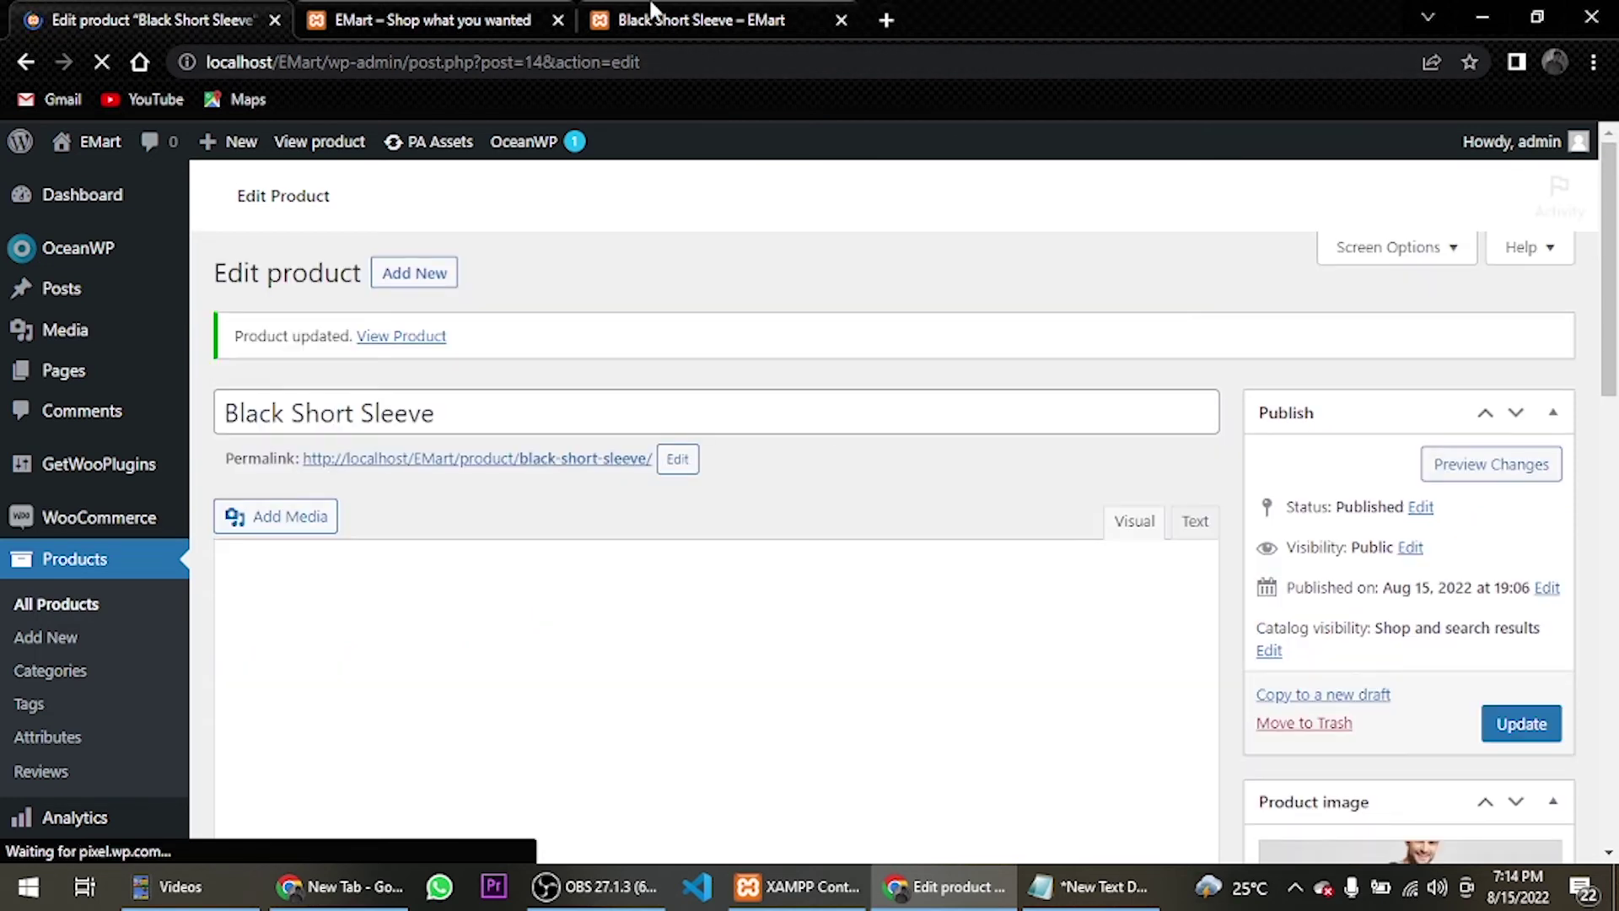
Step: Reload the product's store page and review its prices, short description and stock availability
{"action": "left_click", "coordinate": [611, 20]}
{"action": "left_click", "coordinate": [105, 61]}
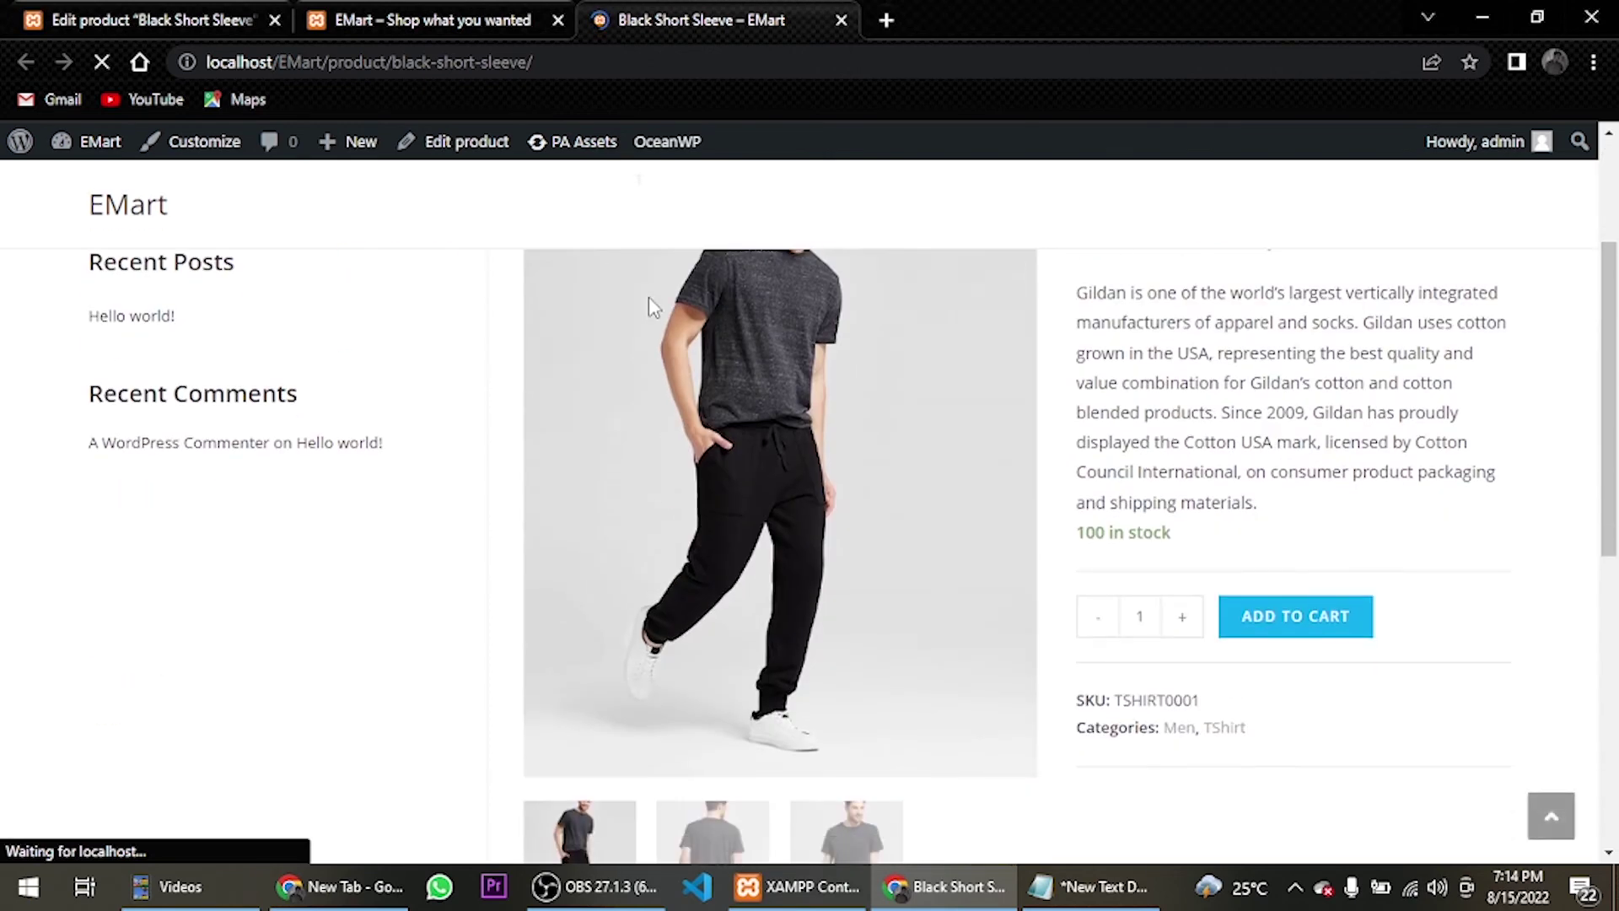
{"action": "scroll", "coordinate": [1119, 331], "scroll_direction": "down", "scroll_amount": 2}
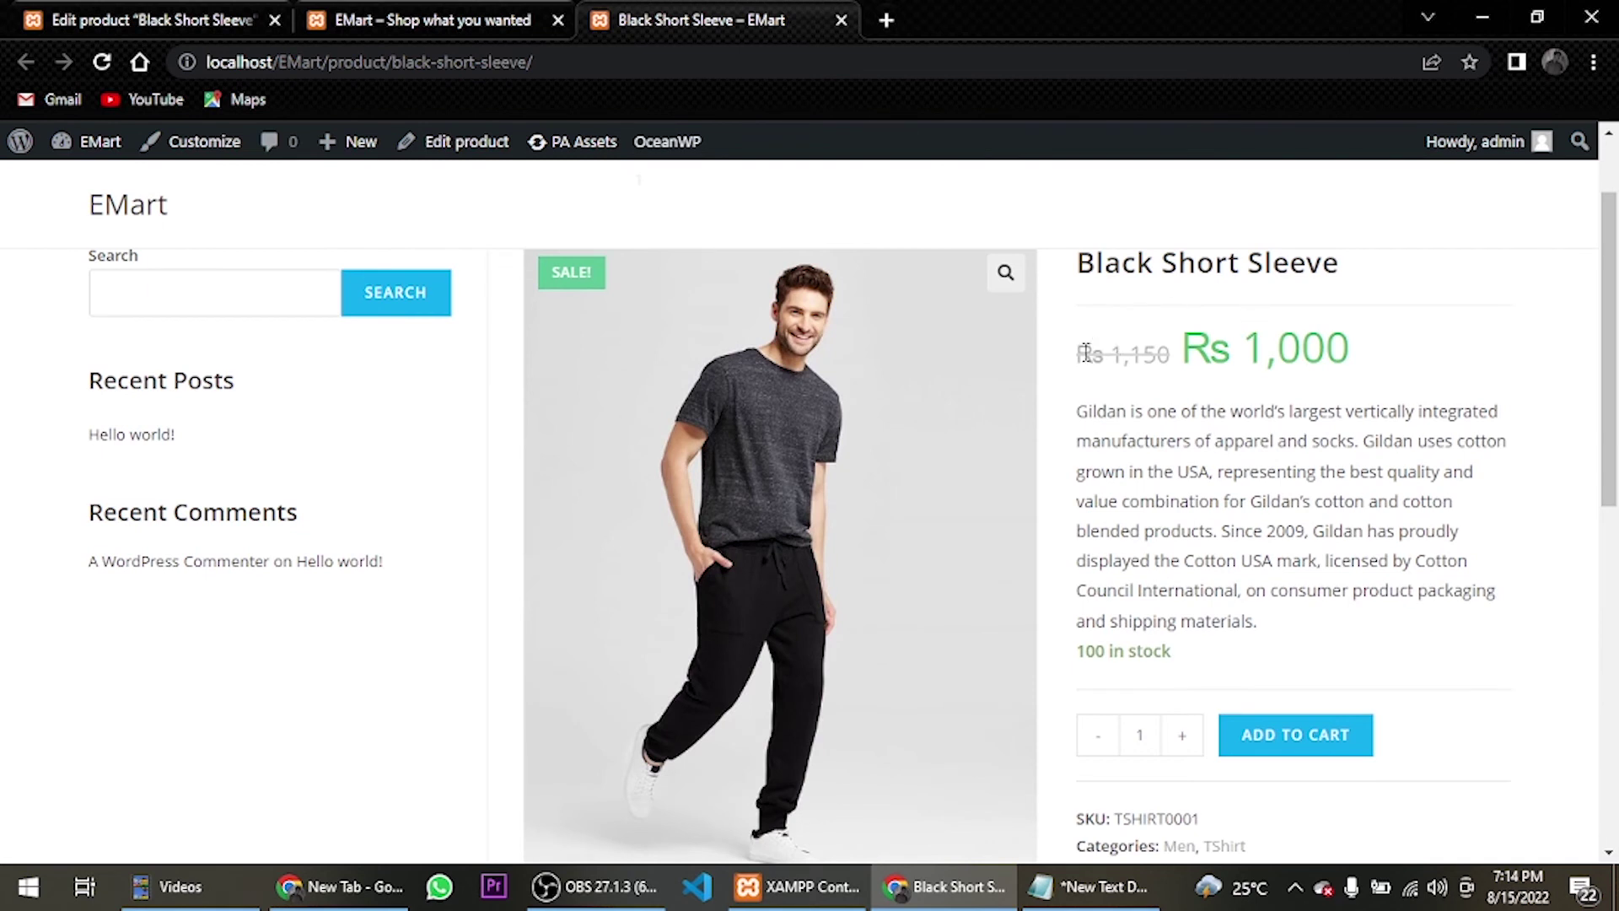
{"action": "left_click_drag", "start_coordinate": [1080, 352], "coordinate": [1447, 364]}
{"action": "left_click", "coordinate": [1128, 346]}
{"action": "left_click", "coordinate": [1449, 351]}
{"action": "scroll", "coordinate": [1290, 324], "scroll_direction": "down", "scroll_amount": 1}
{"action": "scroll", "coordinate": [1130, 470], "scroll_direction": "up", "scroll_amount": 1}
{"action": "left_click_drag", "start_coordinate": [1083, 411], "coordinate": [1265, 622]}
{"action": "left_click", "coordinate": [1275, 626]}
{"action": "left_click_drag", "start_coordinate": [1177, 664], "coordinate": [1079, 666]}
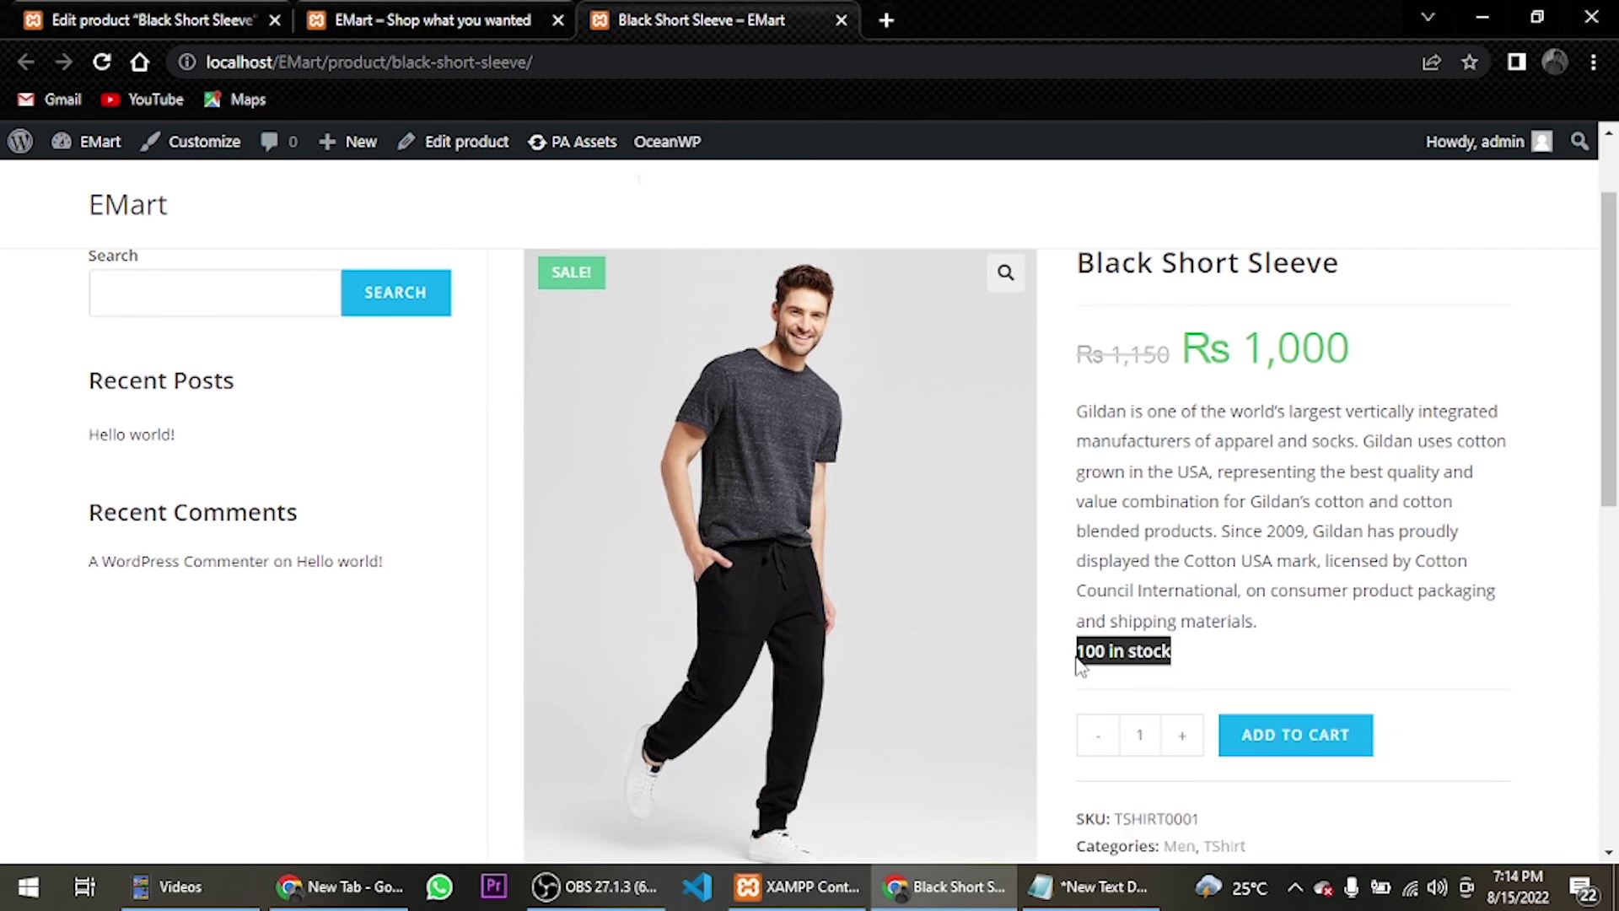
{"action": "left_click", "coordinate": [1240, 662]}
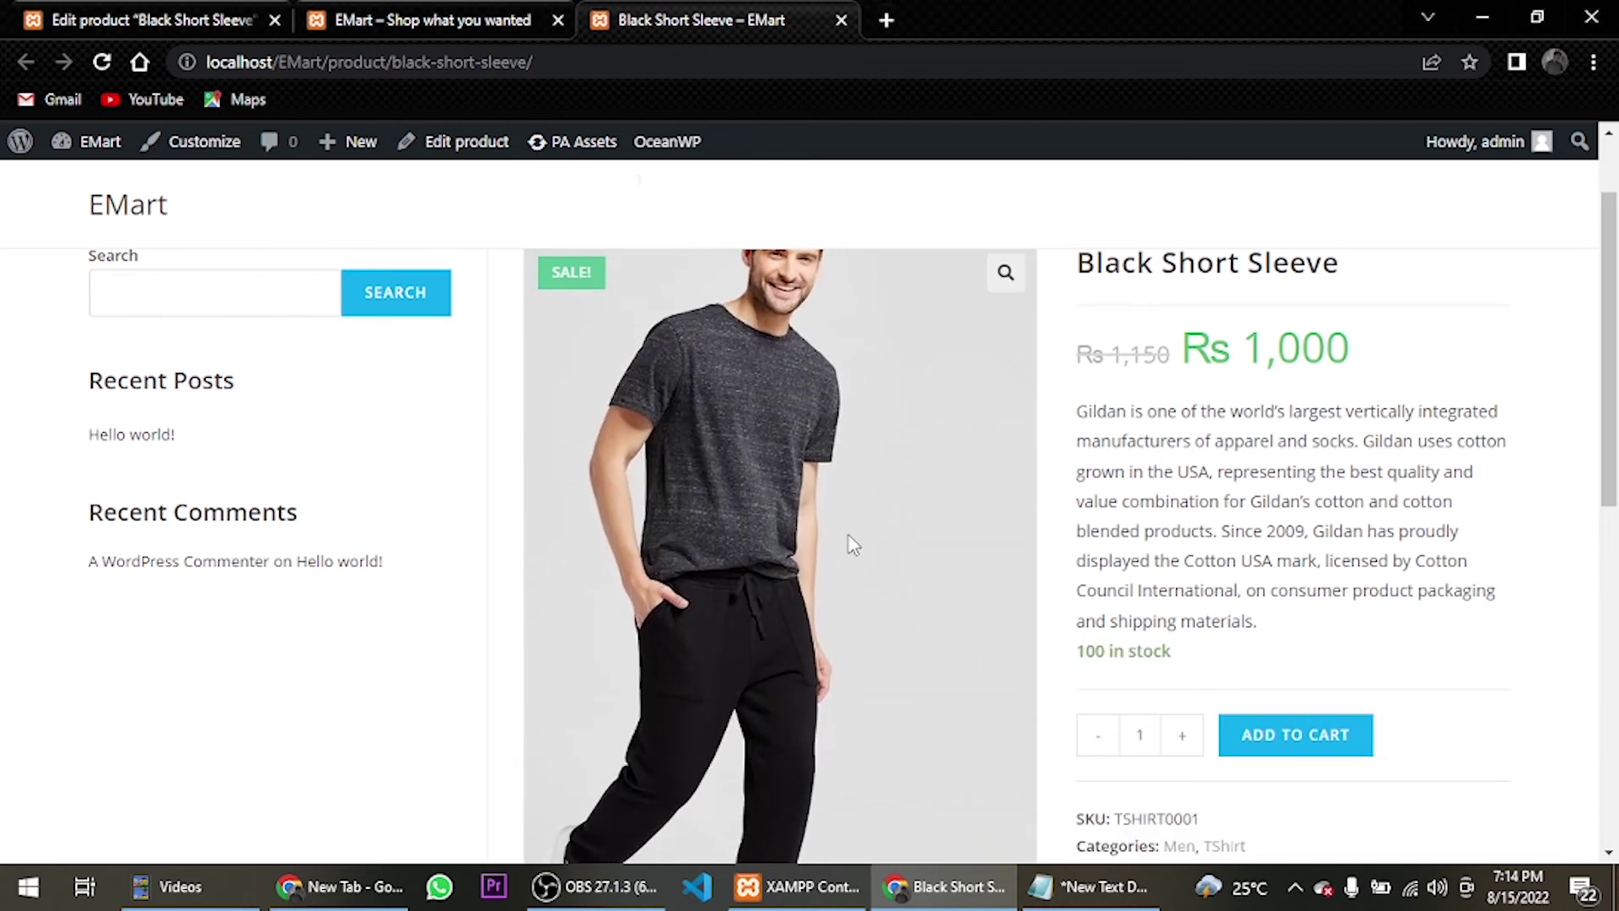
Step: View the back-view and front-view gallery images on the product's store page
{"action": "scroll", "coordinate": [860, 484], "scroll_direction": "down", "scroll_amount": 3}
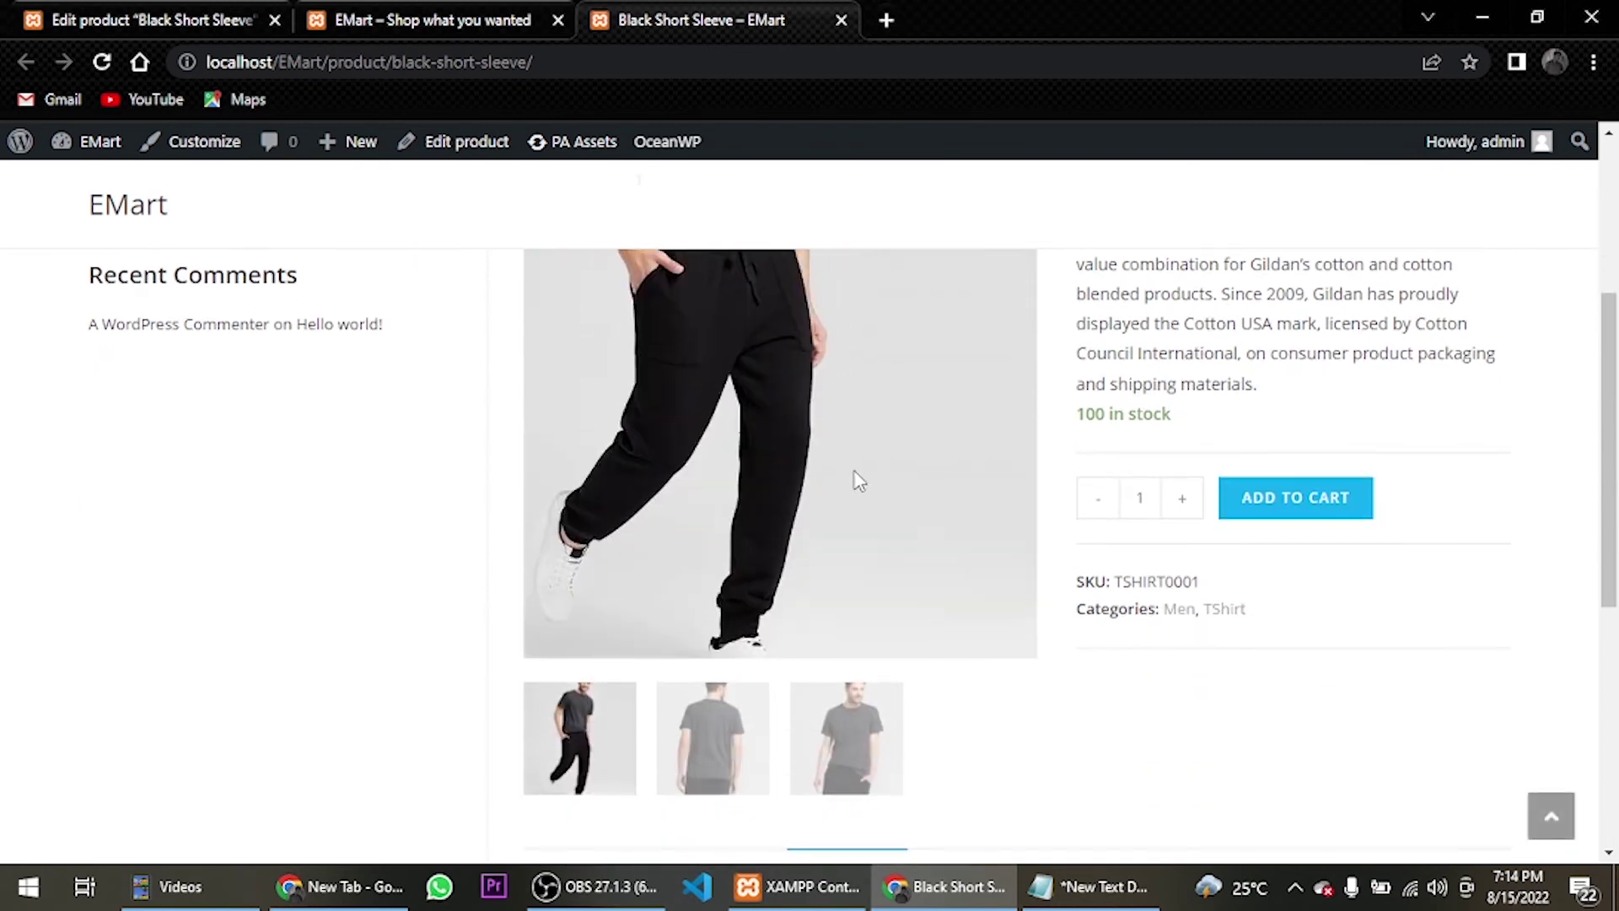
{"action": "left_click", "coordinate": [712, 737]}
{"action": "scroll", "coordinate": [839, 561], "scroll_direction": "up", "scroll_amount": 3}
{"action": "scroll", "coordinate": [839, 561], "scroll_direction": "down", "scroll_amount": 3}
{"action": "left_click", "coordinate": [846, 615]}
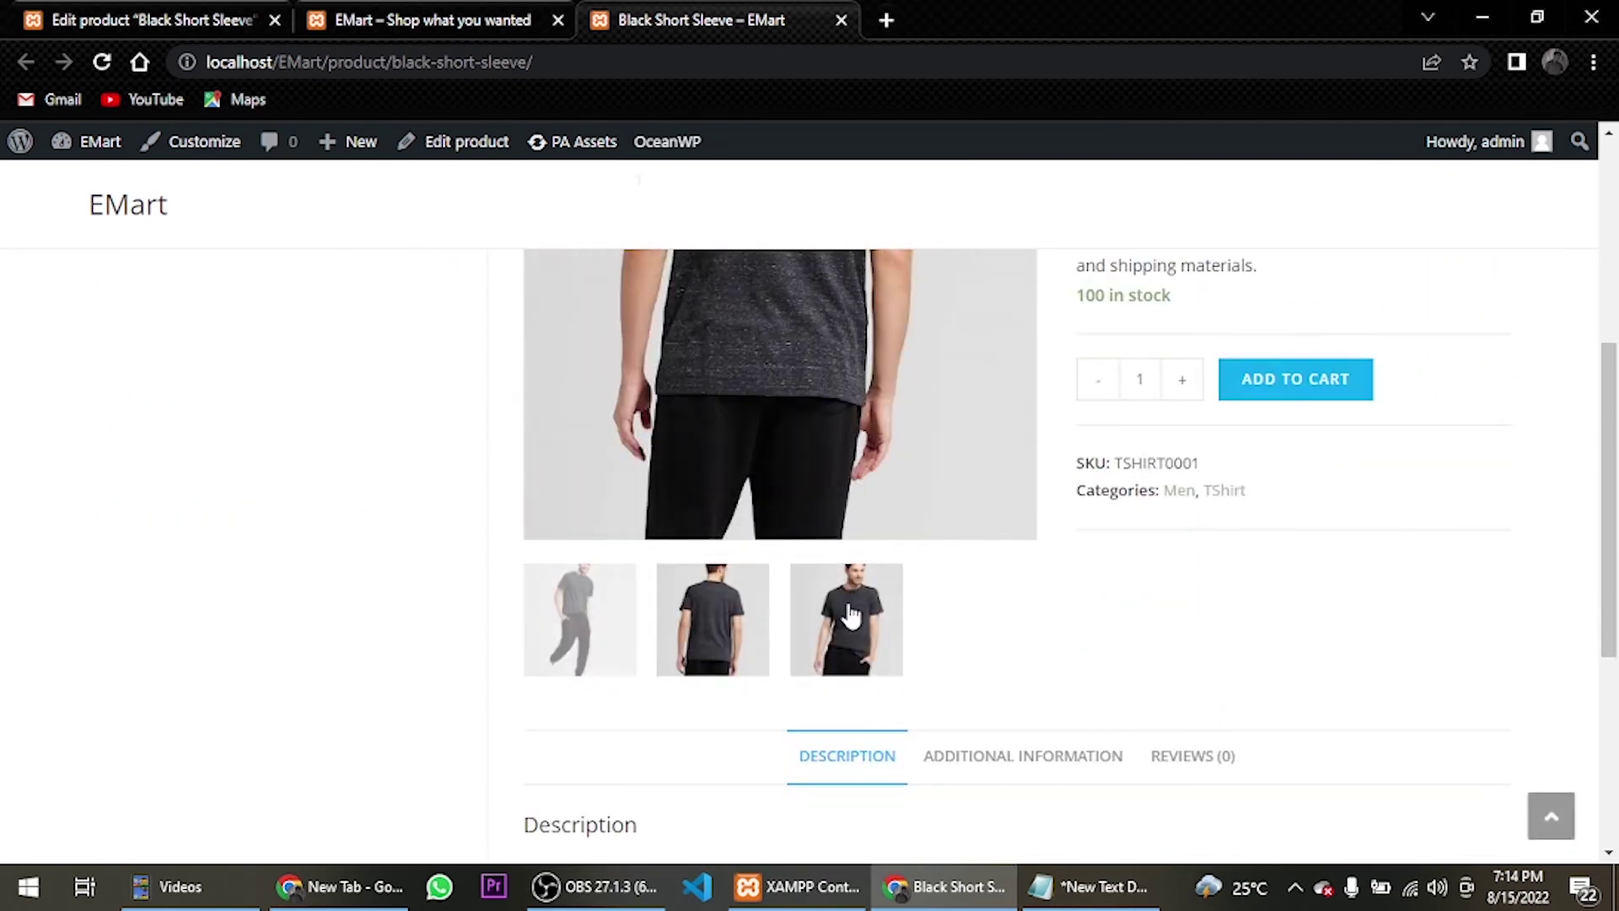
Step: Review the description, additional information and reviews sections on the Black Short Sleeve store page
{"action": "scroll", "coordinate": [709, 574], "scroll_direction": "up", "scroll_amount": 4}
{"action": "scroll", "coordinate": [682, 516], "scroll_direction": "down", "scroll_amount": 5}
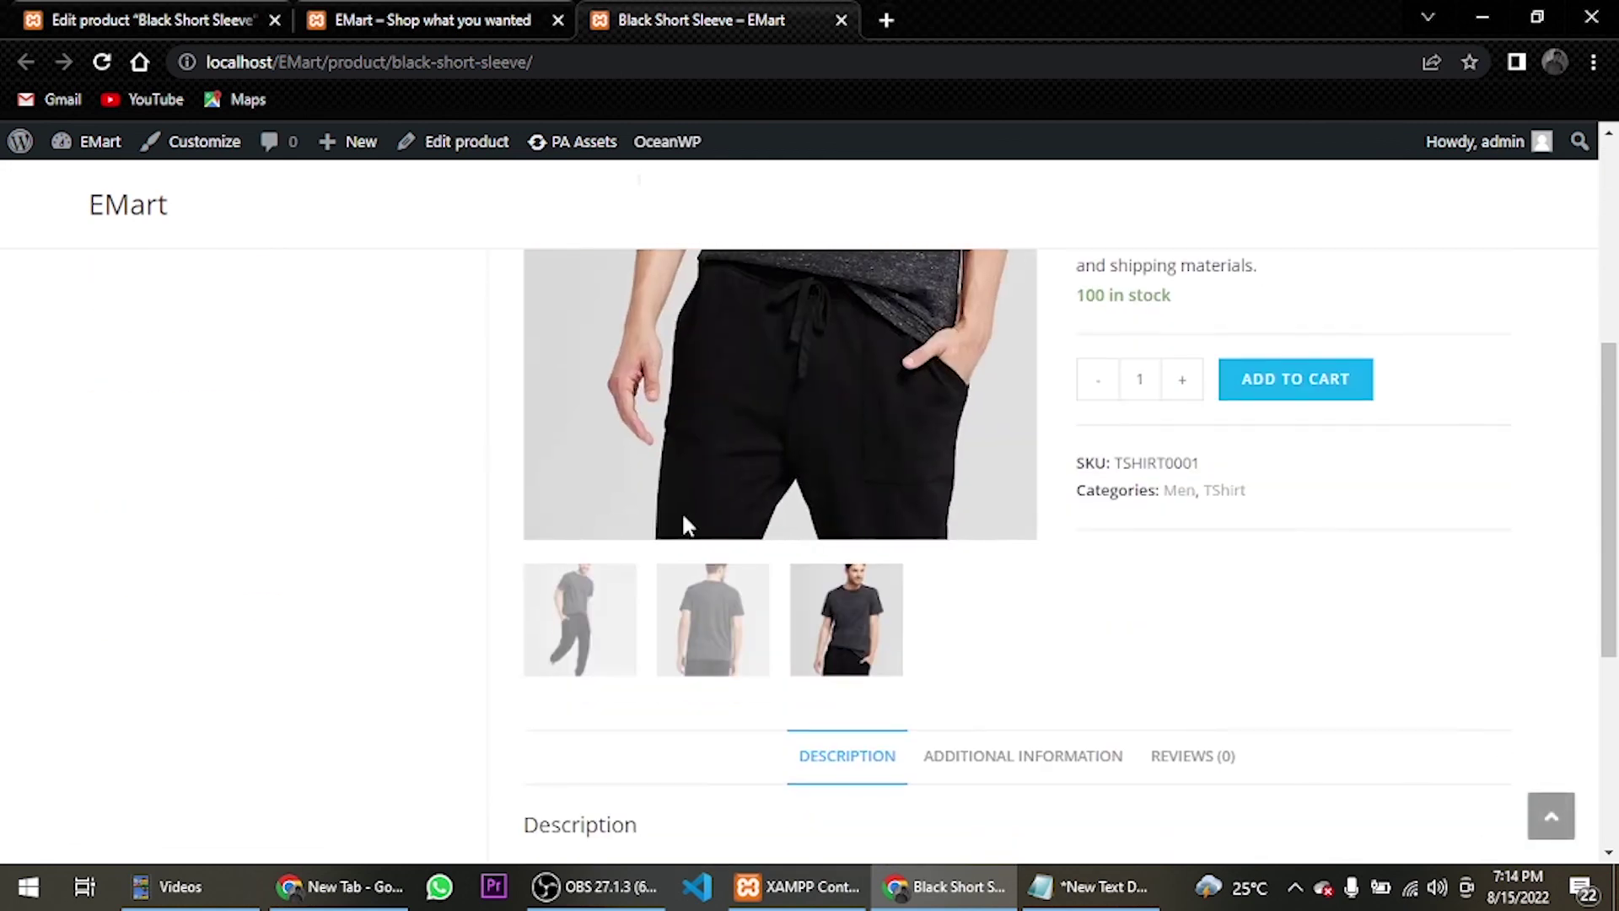
{"action": "scroll", "coordinate": [851, 531], "scroll_direction": "down", "scroll_amount": 2}
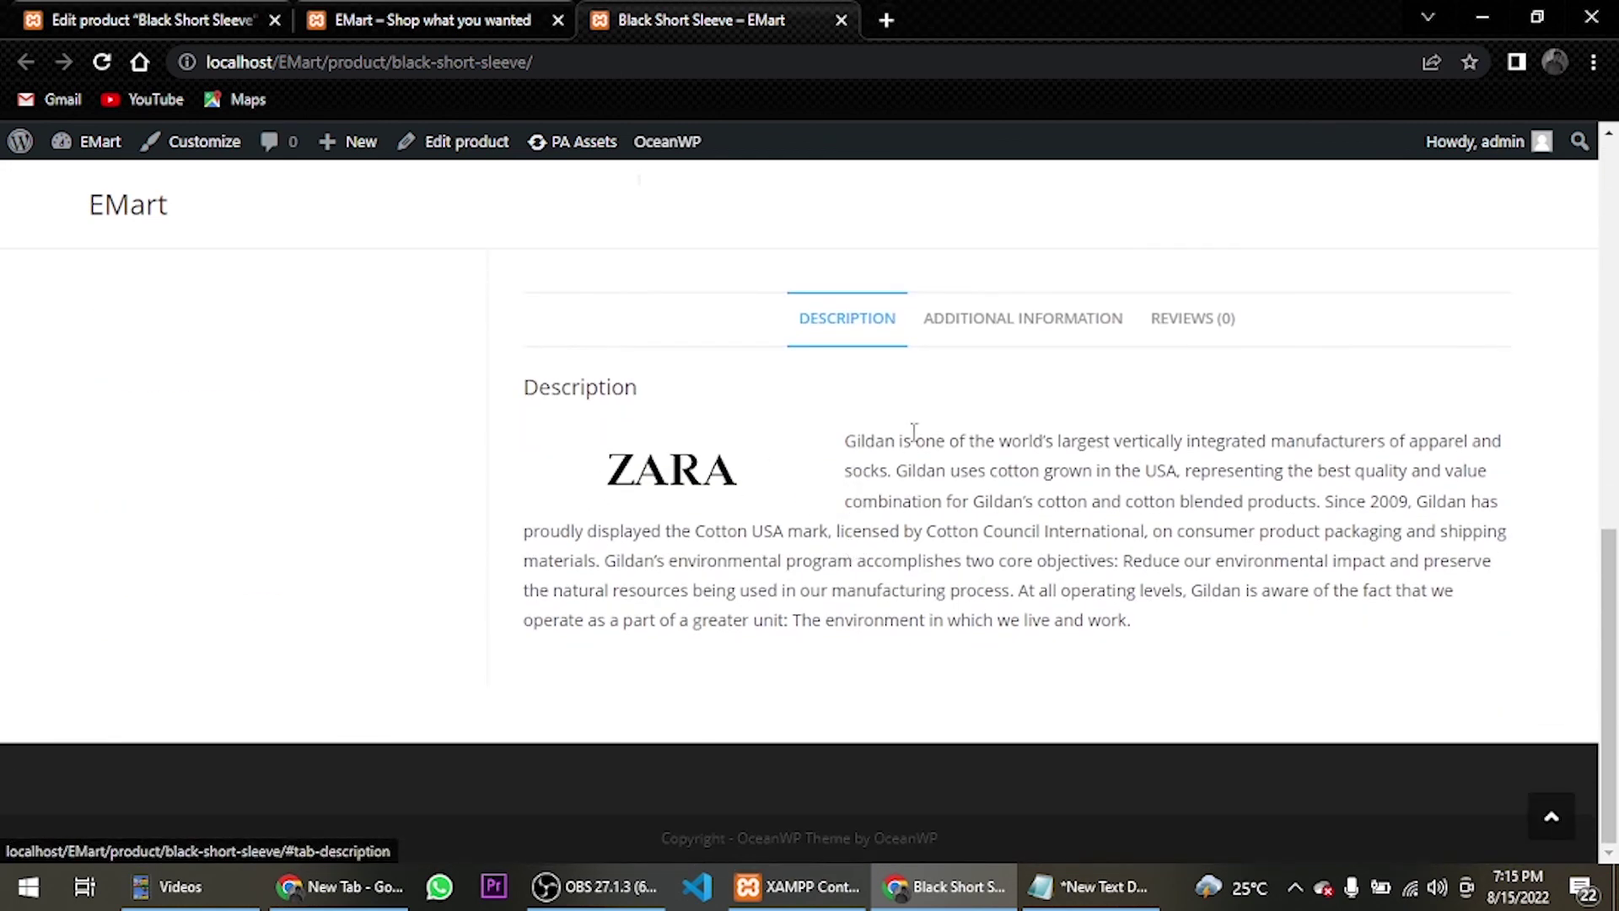
{"action": "scroll", "coordinate": [995, 493], "scroll_direction": "up", "scroll_amount": 1}
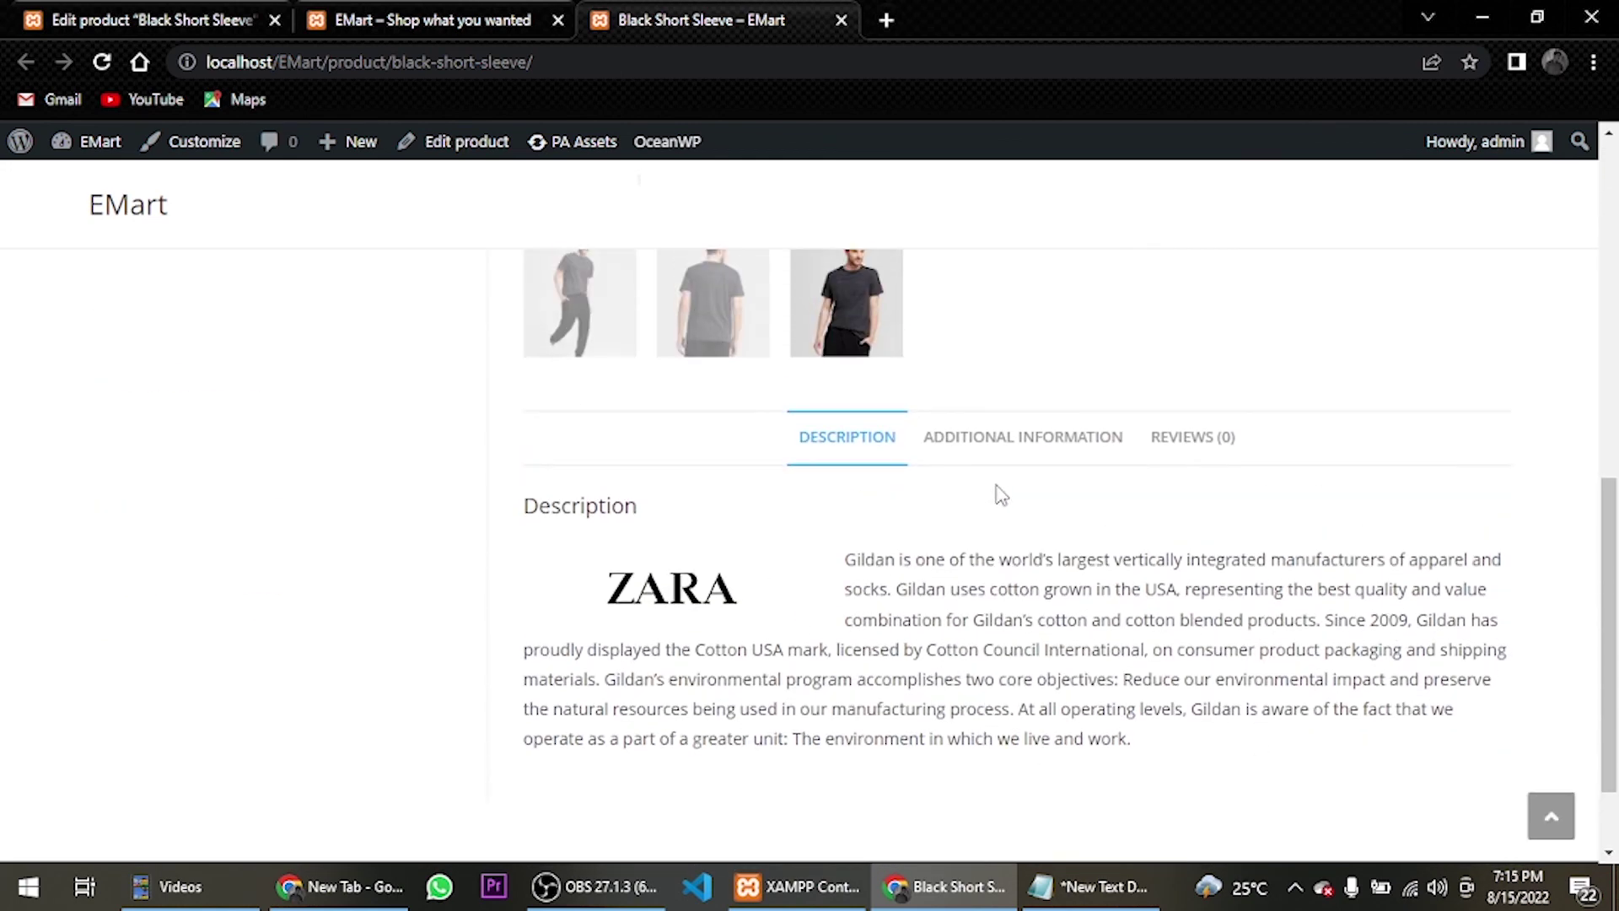
{"action": "left_click", "coordinate": [1020, 438]}
{"action": "left_click", "coordinate": [852, 441]}
{"action": "left_click", "coordinate": [1052, 444]}
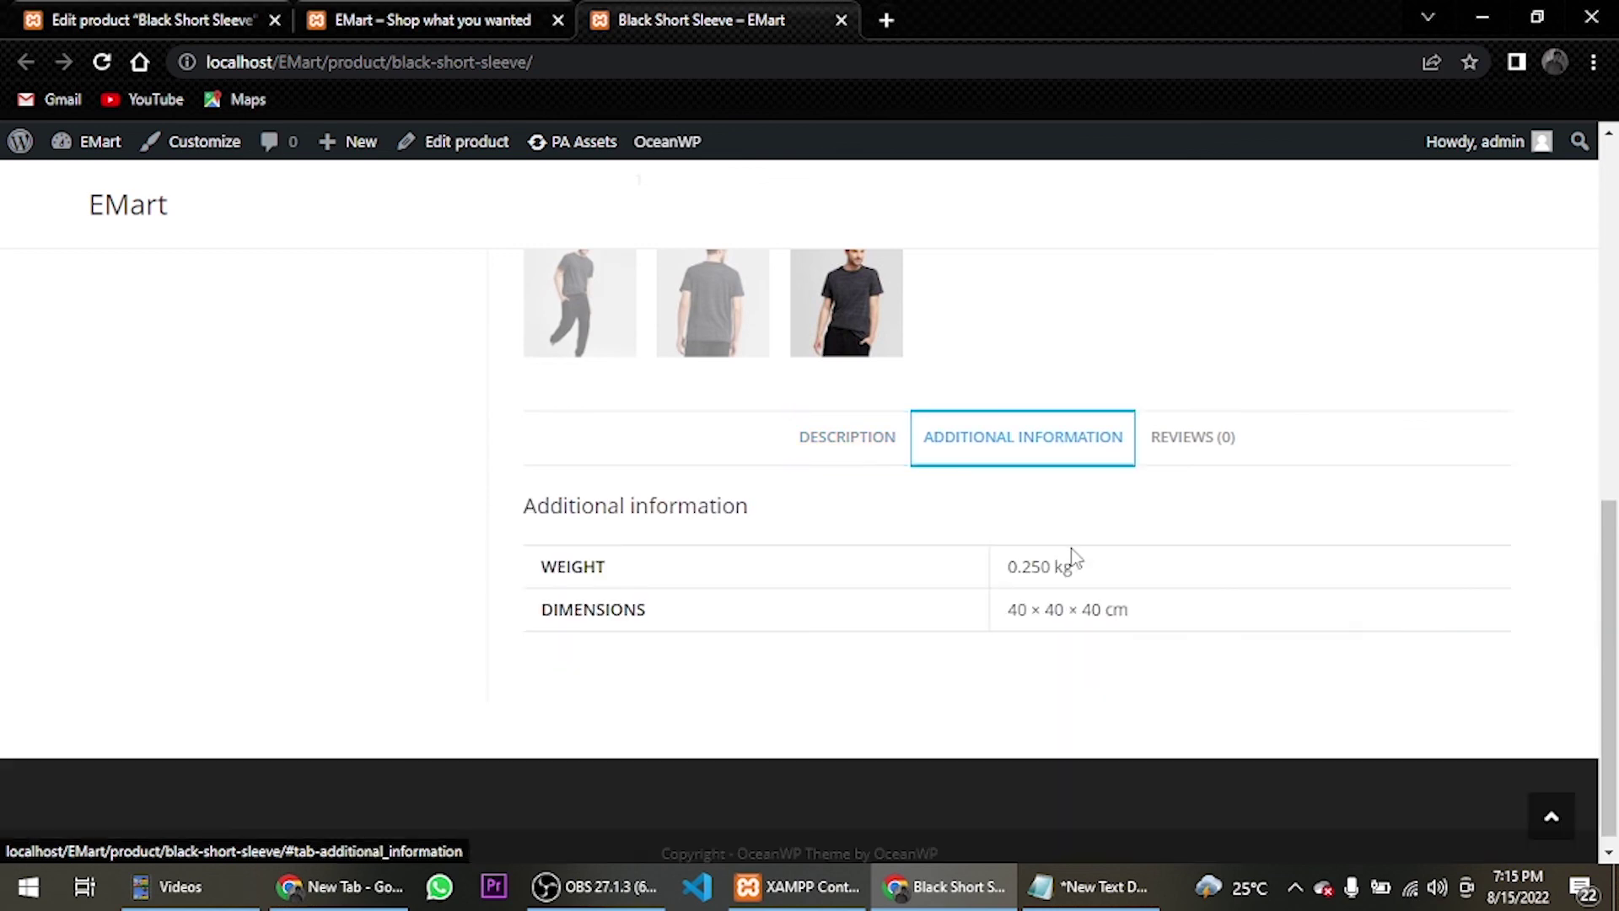
{"action": "left_click", "coordinate": [1182, 451]}
{"action": "scroll", "coordinate": [810, 615], "scroll_direction": "down", "scroll_amount": 3}
Step: Recheck the product's image, price and stock details on the store page and try to increase the order quantity
{"action": "scroll", "coordinate": [813, 620], "scroll_direction": "up", "scroll_amount": 6}
{"action": "scroll", "coordinate": [1071, 604], "scroll_direction": "up", "scroll_amount": 9}
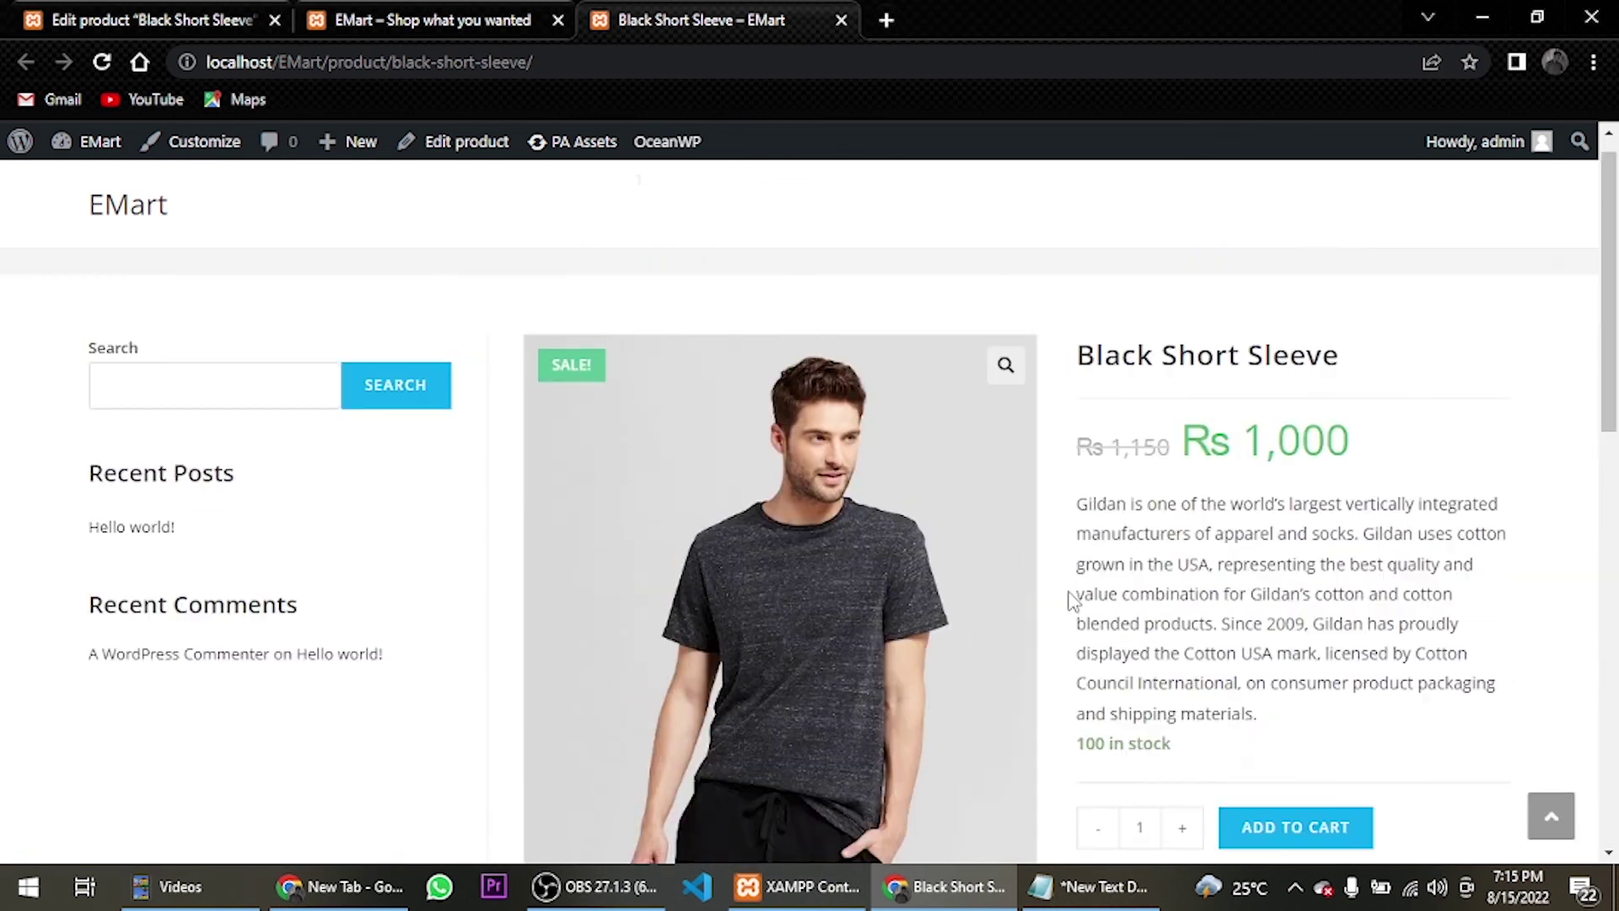
{"action": "scroll", "coordinate": [1261, 608], "scroll_direction": "down", "scroll_amount": 9}
{"action": "scroll", "coordinate": [1229, 573], "scroll_direction": "up", "scroll_amount": 4}
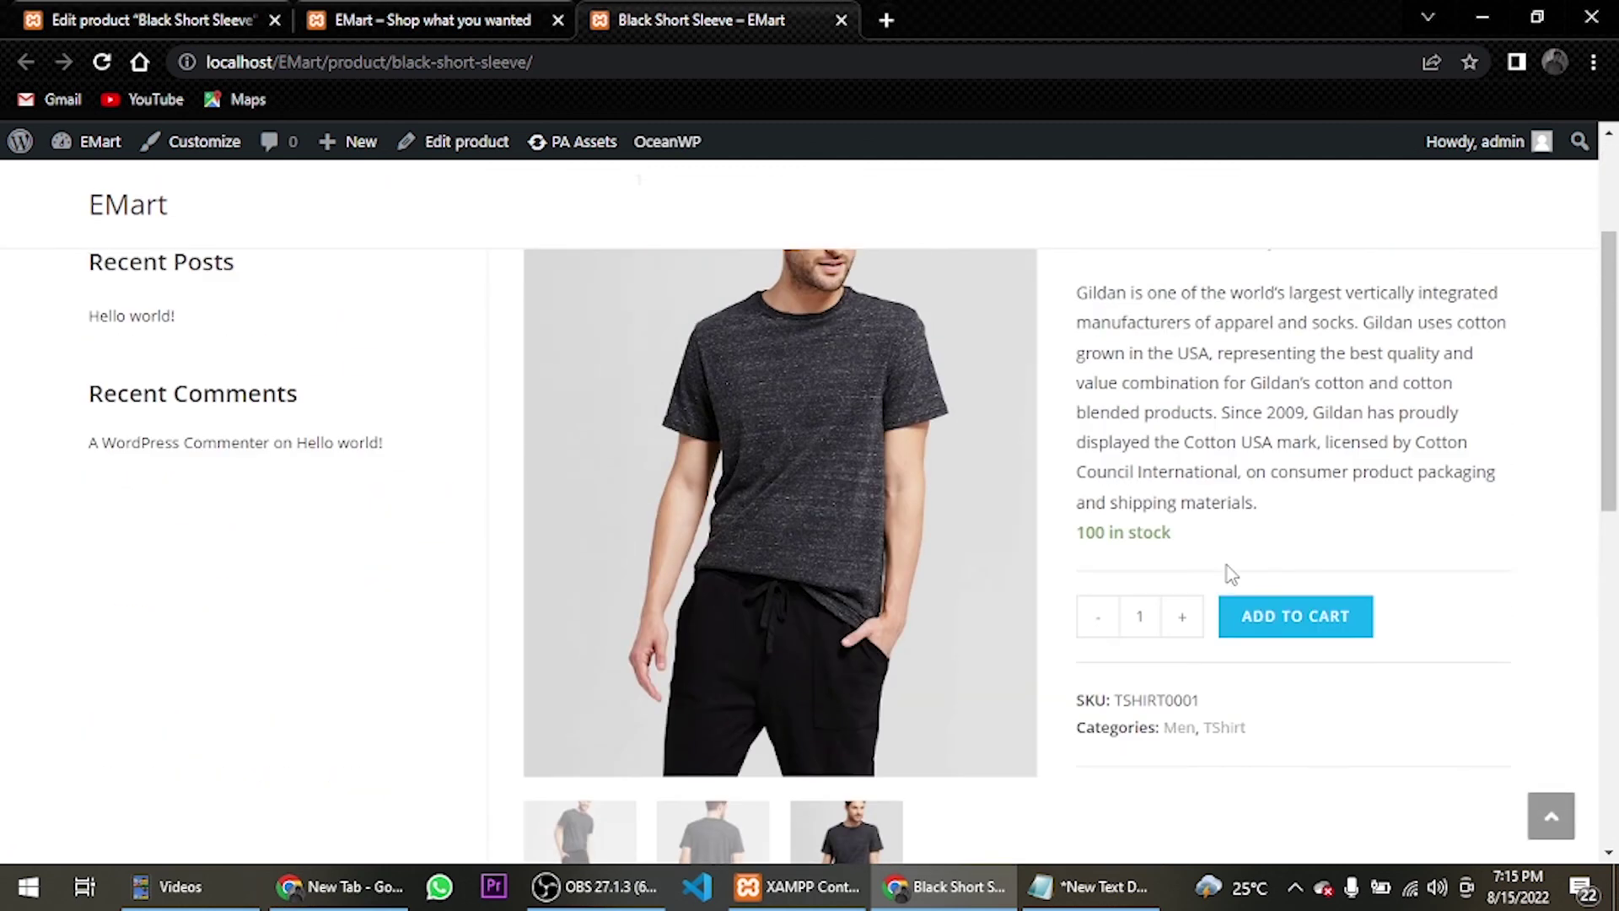
{"action": "left_click", "coordinate": [1179, 625]}
{"action": "left_click", "coordinate": [1179, 625]}
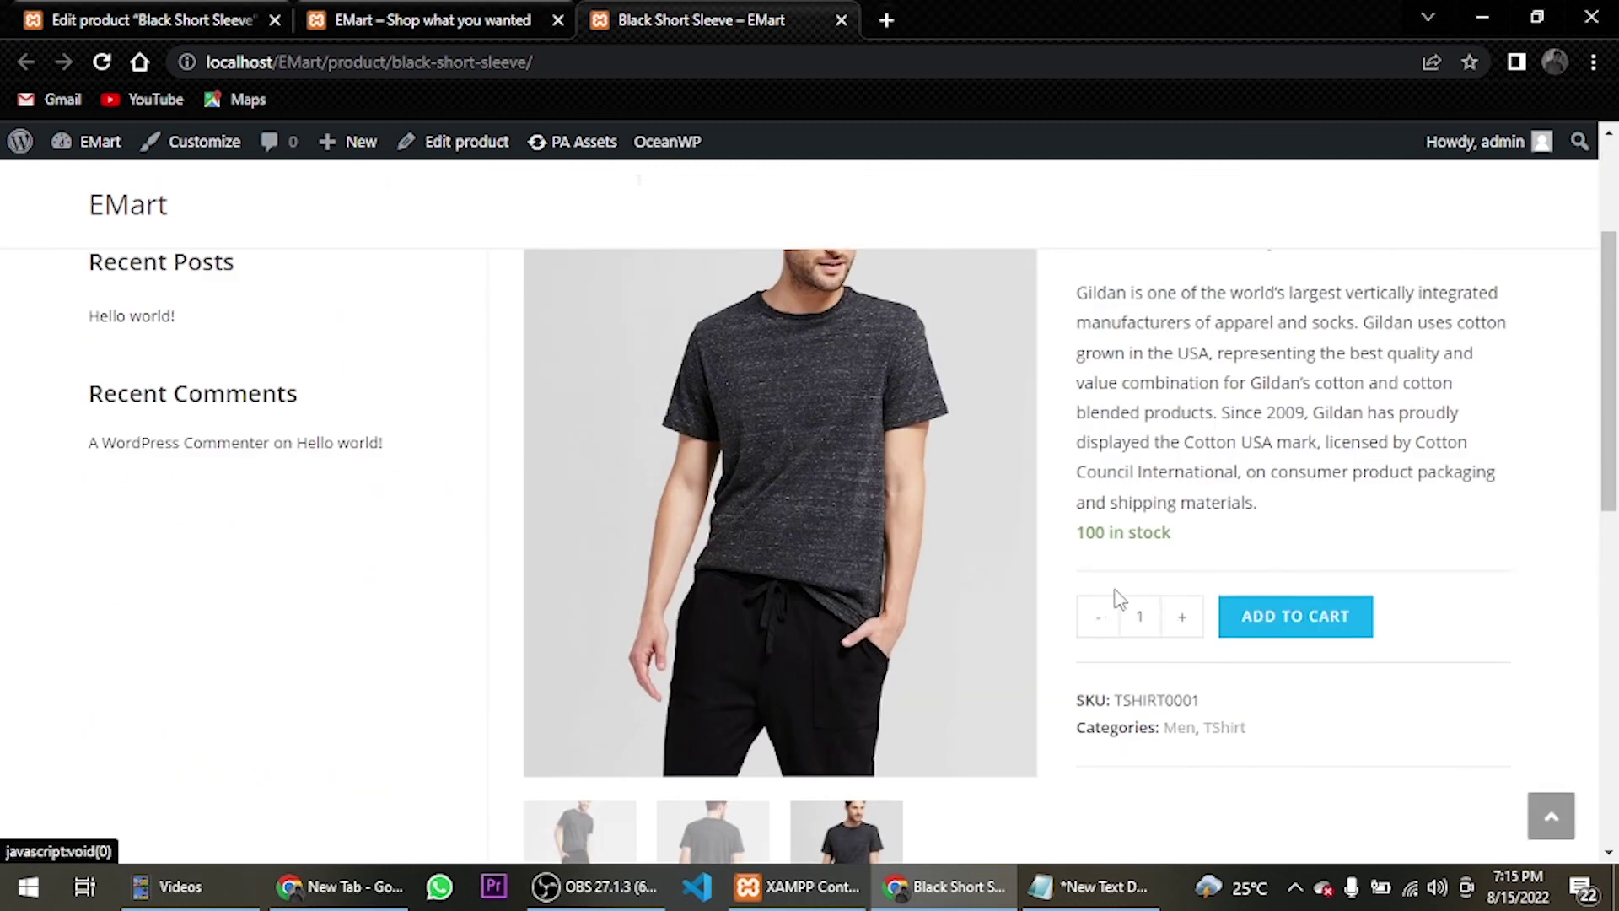
{"action": "scroll", "coordinate": [1046, 548], "scroll_direction": "up", "scroll_amount": 4}
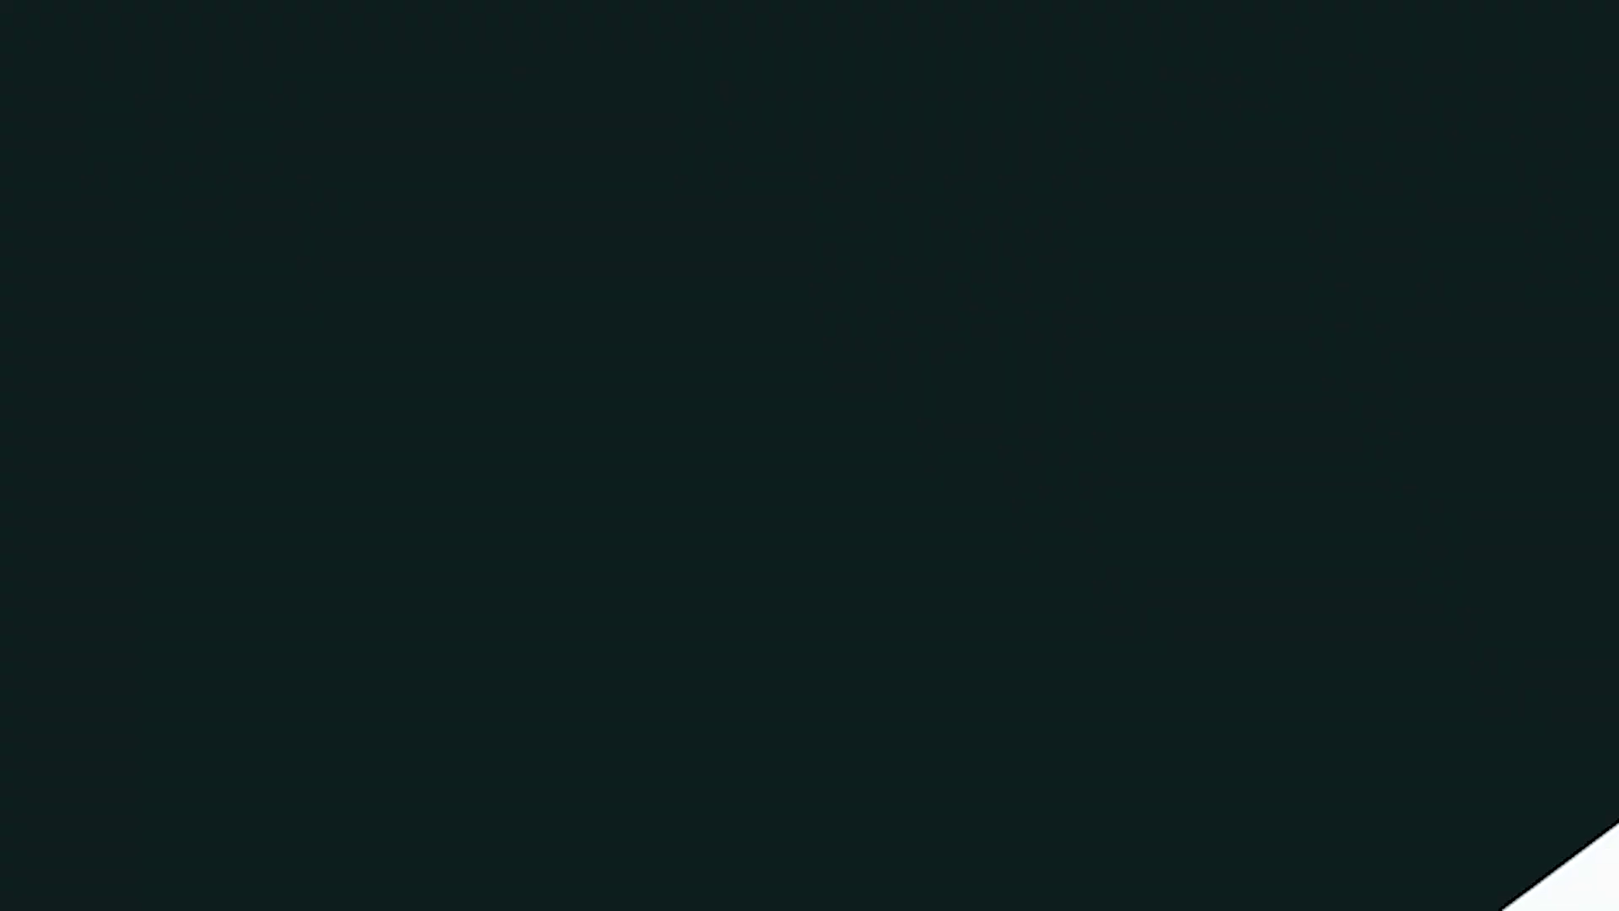